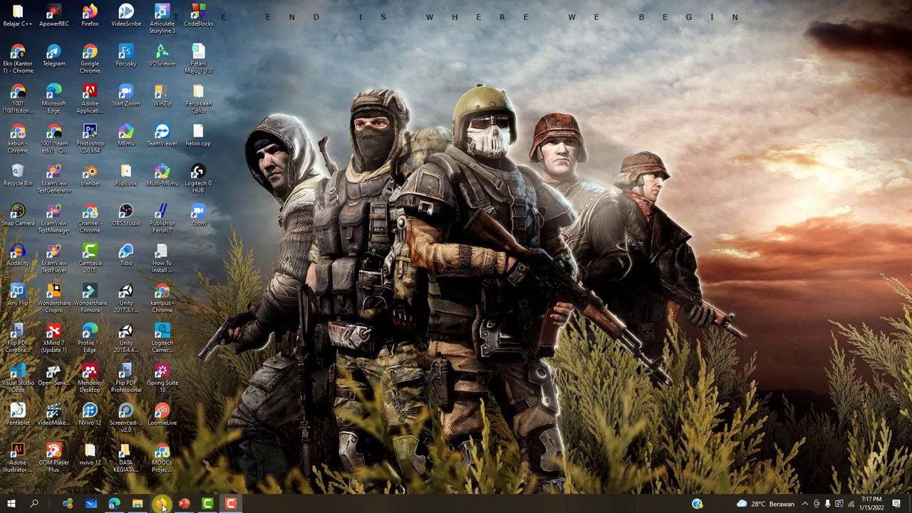
# Step: Bring the '175 - PowerPoint' thesis template window to the front from the taskbar preview
pyautogui.moveTo(183, 503)
pyautogui.click(235, 463)
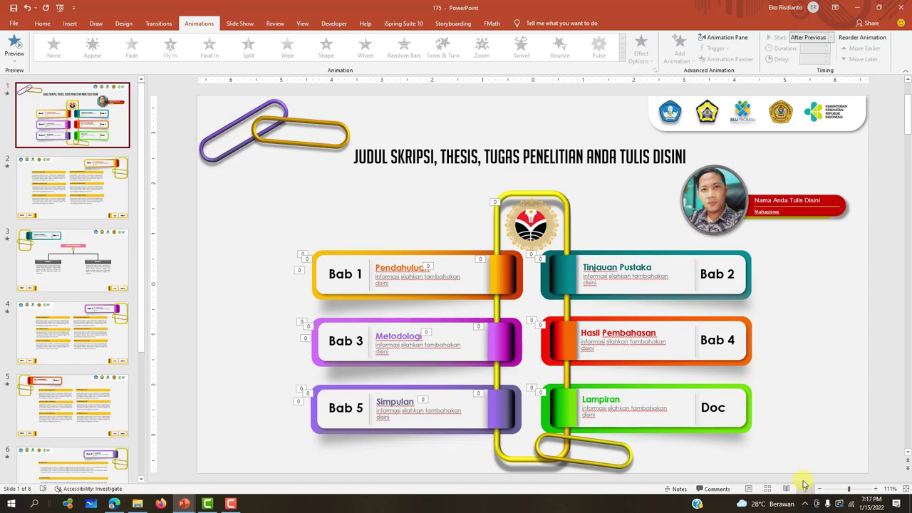
# Step: Start the slide show from the beginning, showing the chapter menu slide full screen
pyautogui.click(805, 489)
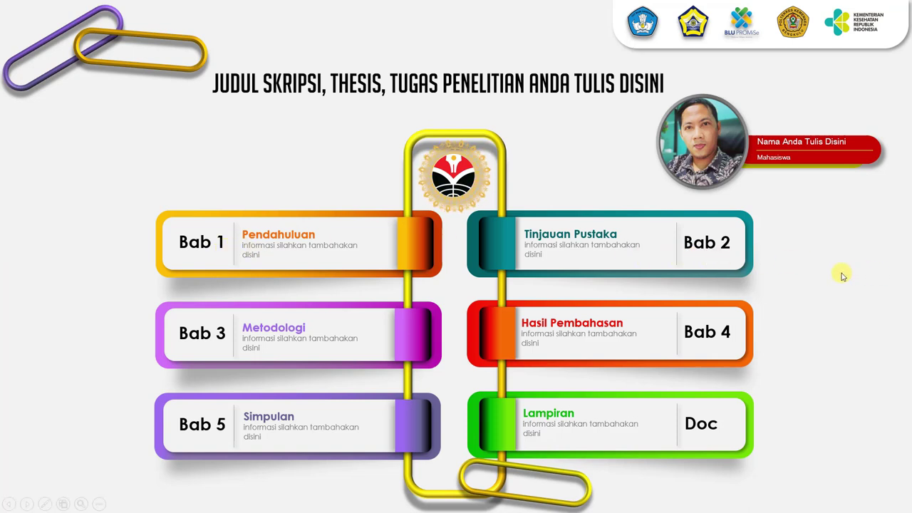
# Step: Advance the show to the Bab 1 Pendahuluan slide
pyautogui.click(842, 276)
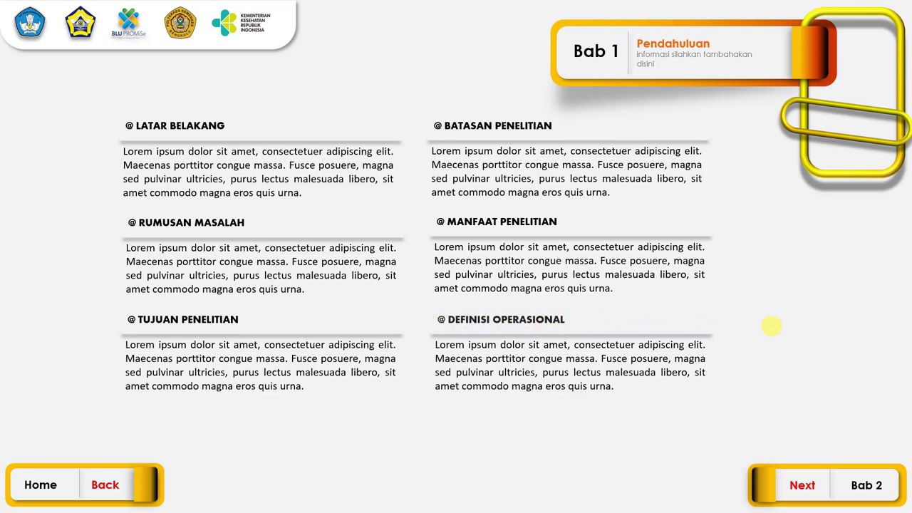
# Step: Advance to the Bab 2 Tinjauan Pustaka slide with the Landasan Teori diagram
pyautogui.click(770, 326)
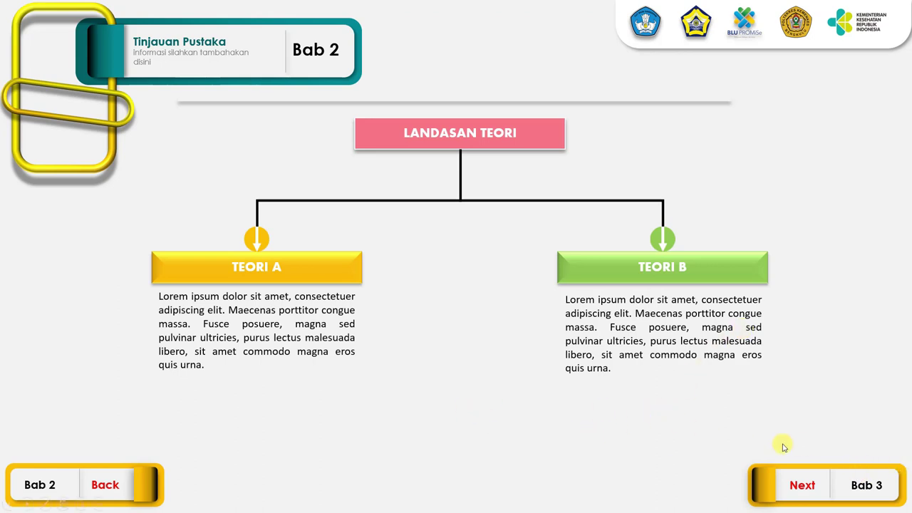
# Step: Advance to the Bab 3 Metodologi slide
pyautogui.click(481, 438)
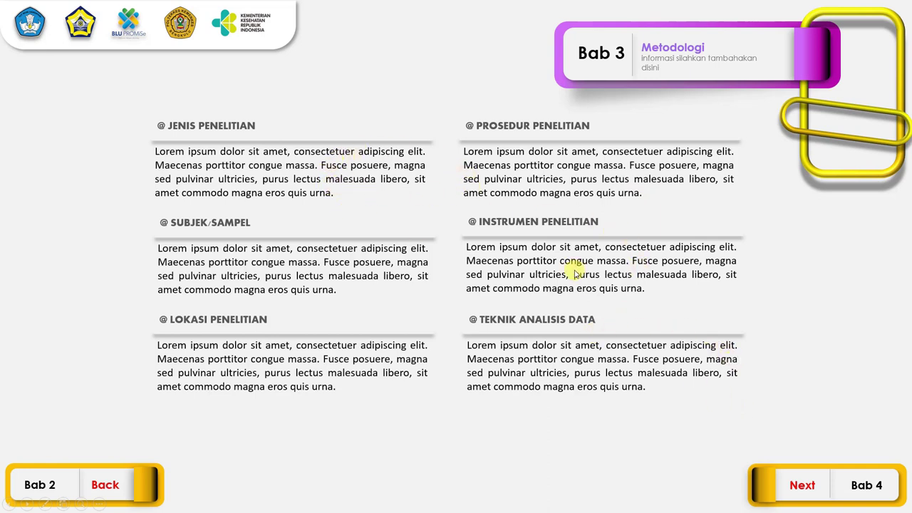
# Step: Play the heading highlights from Jenis Penelitian to Prosedur Penelitian, then move on to Bab 4 Hasil Pembahasan
pyautogui.click(705, 300)
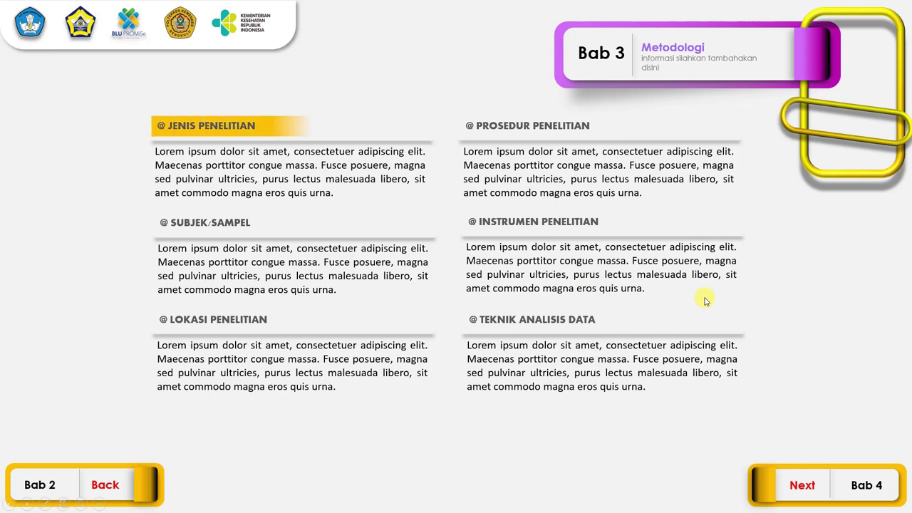
pyautogui.click(74, 285)
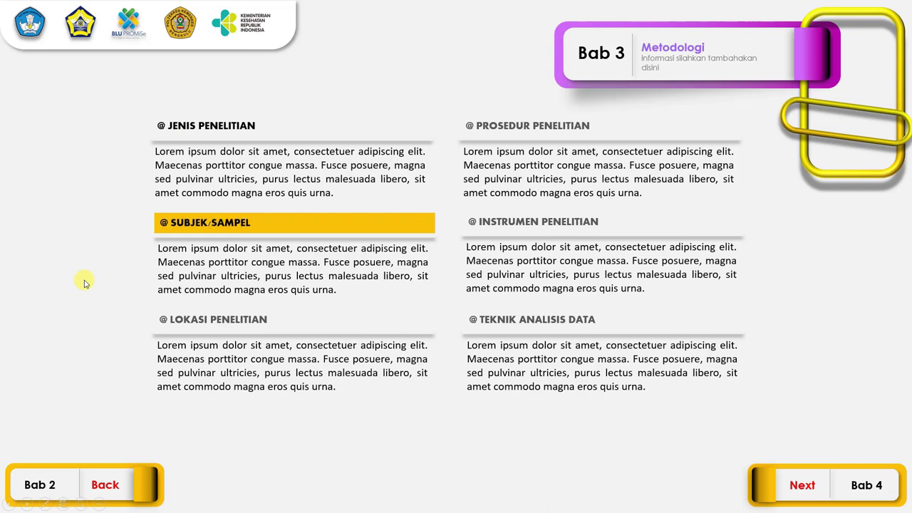
pyautogui.click(83, 282)
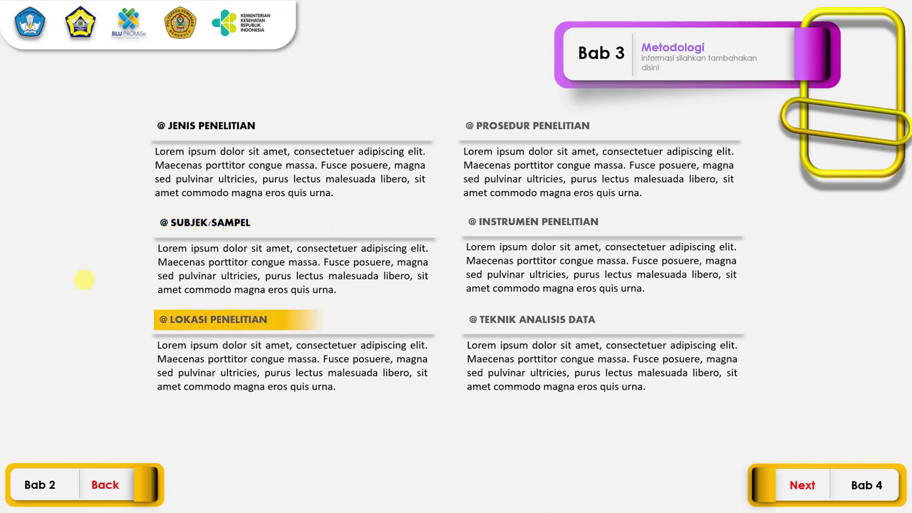
pyautogui.click(83, 280)
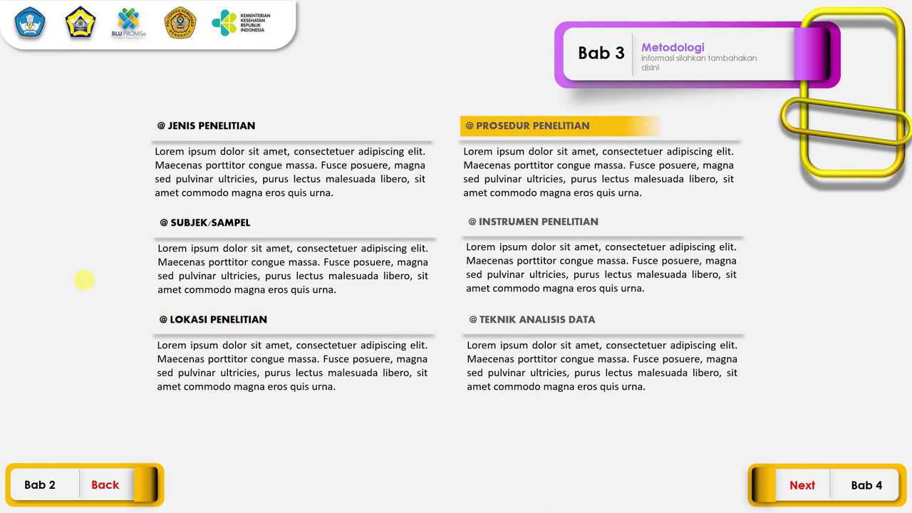
pyautogui.click(83, 280)
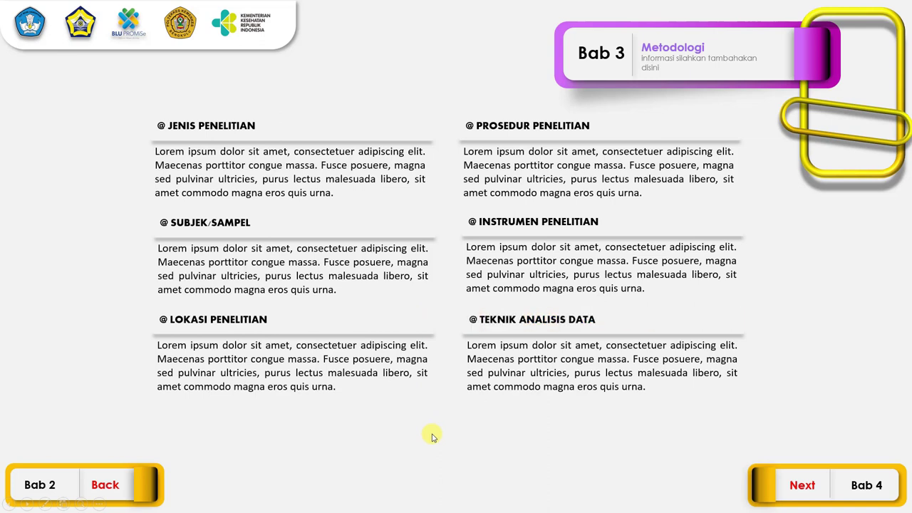
pyautogui.click(432, 436)
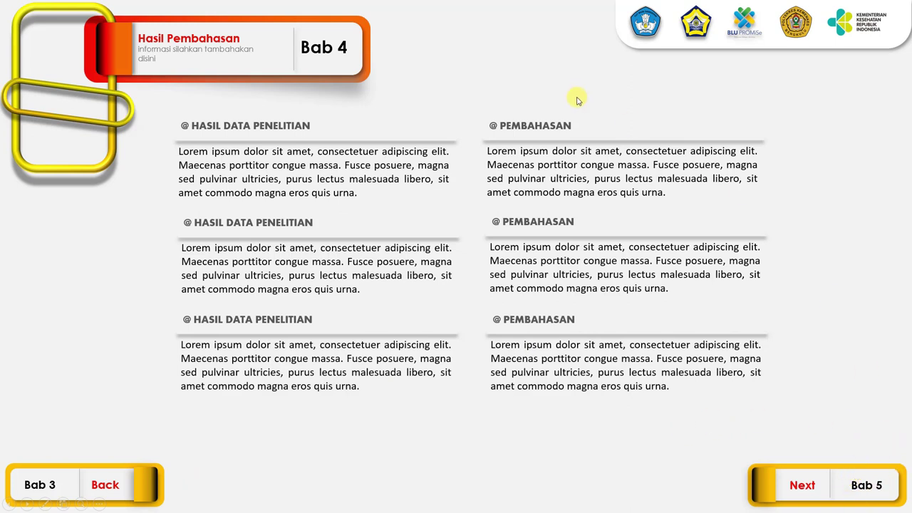
# Step: Play the first heading highlight, then advance to the Bab 5 Simpulan slide
pyautogui.click(842, 167)
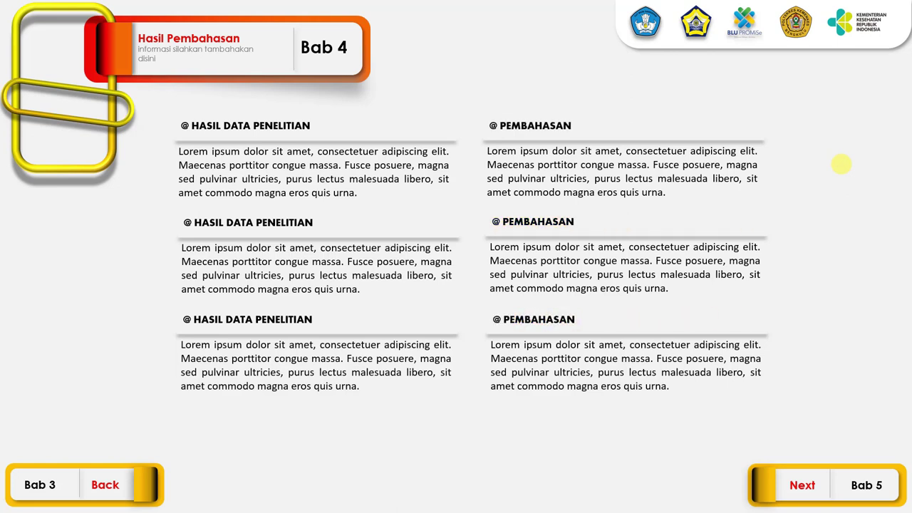
pyautogui.click(840, 163)
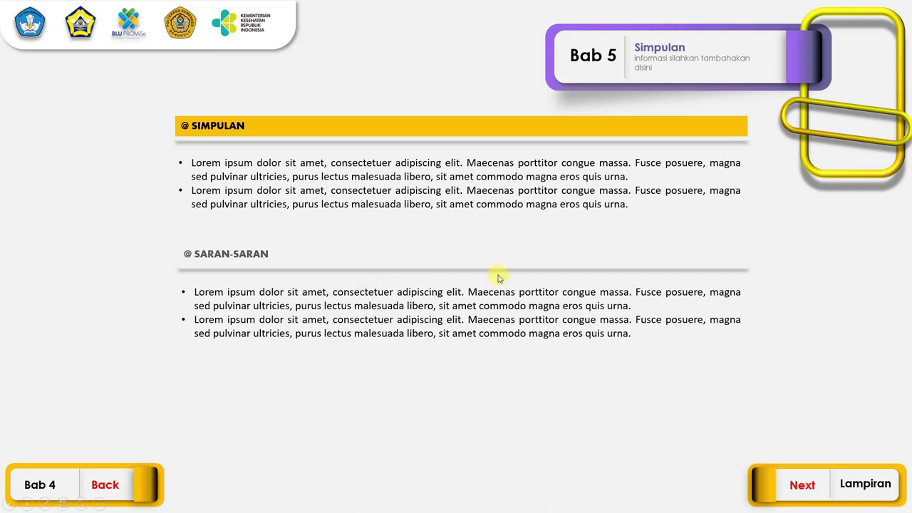
# Step: Highlight and clear SARAN-SARAN, then advance to the Lampiran slide with Doc and PDF icons
pyautogui.click(840, 291)
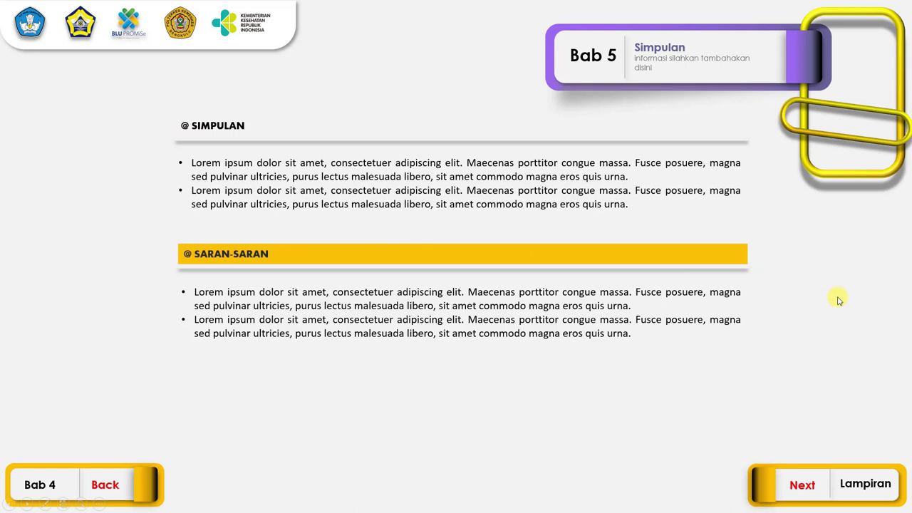
pyautogui.click(839, 301)
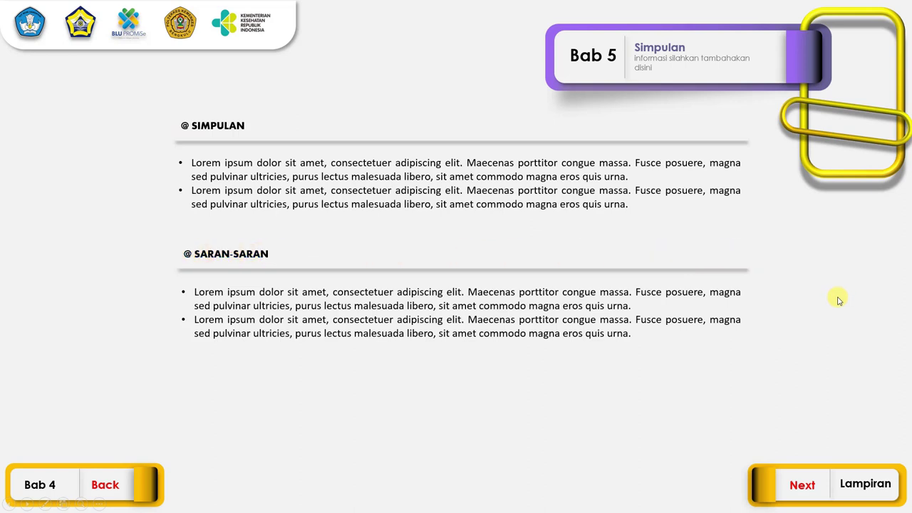
pyautogui.click(839, 300)
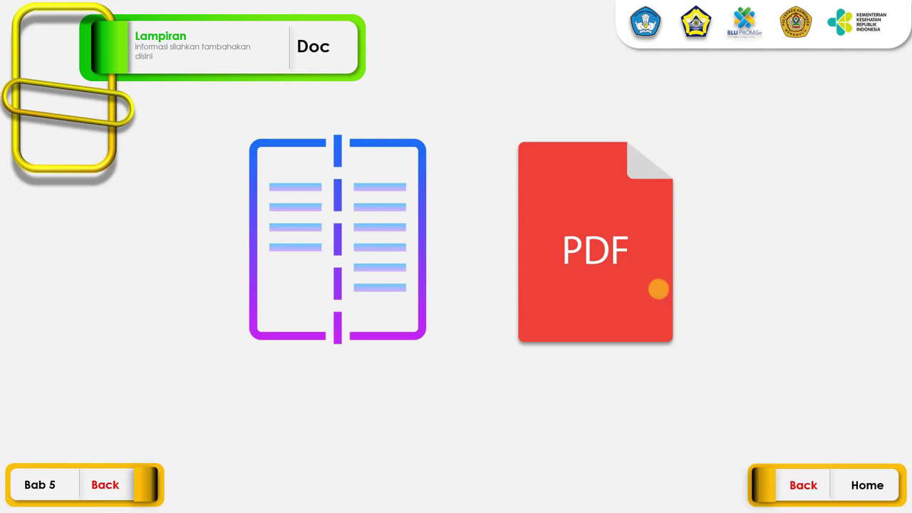
# Step: Use the Home button to return to the chapter menu slide
pyautogui.click(658, 288)
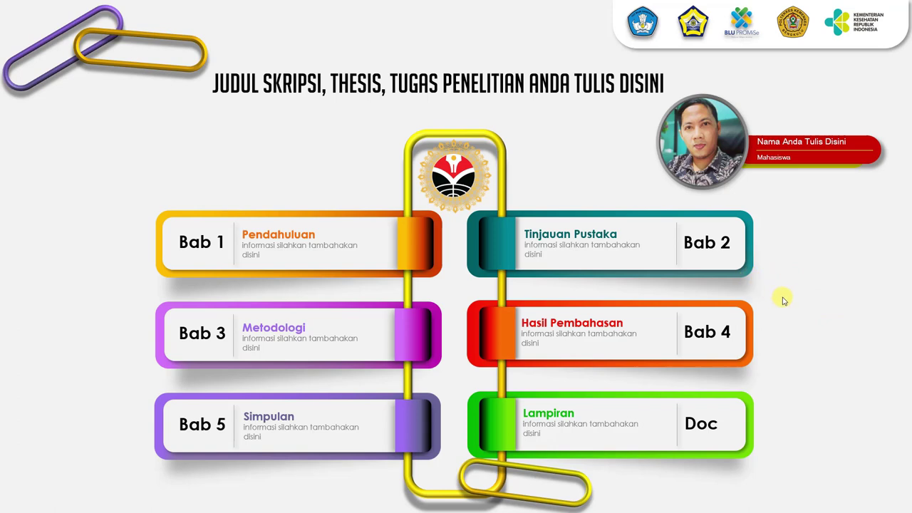
# Step: End the slide show and open slide 8 with the coloured dots
pyautogui.press('Escape')
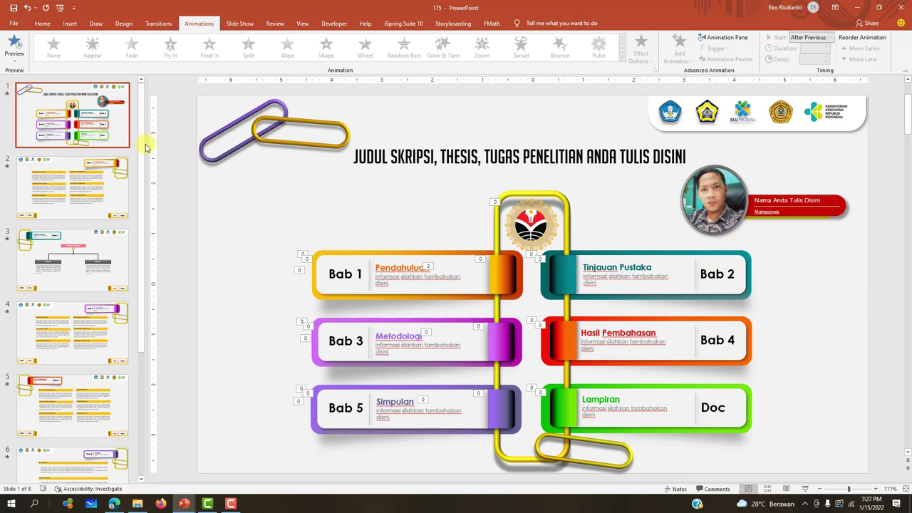
pyautogui.moveTo(141, 143); pyautogui.dragTo(141, 377)
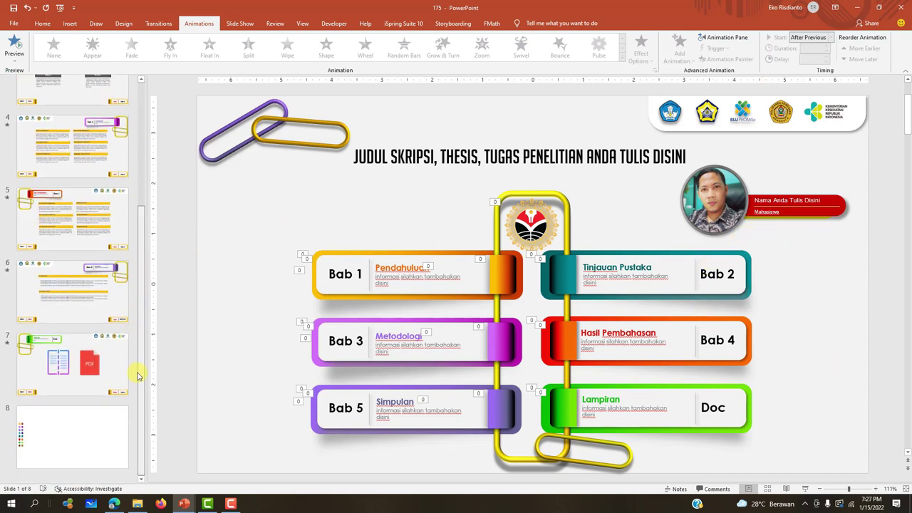
pyautogui.click(85, 425)
# Step: Select the coloured-dot group on slide 8, then return to chapter menu slide 1
pyautogui.click(544, 338)
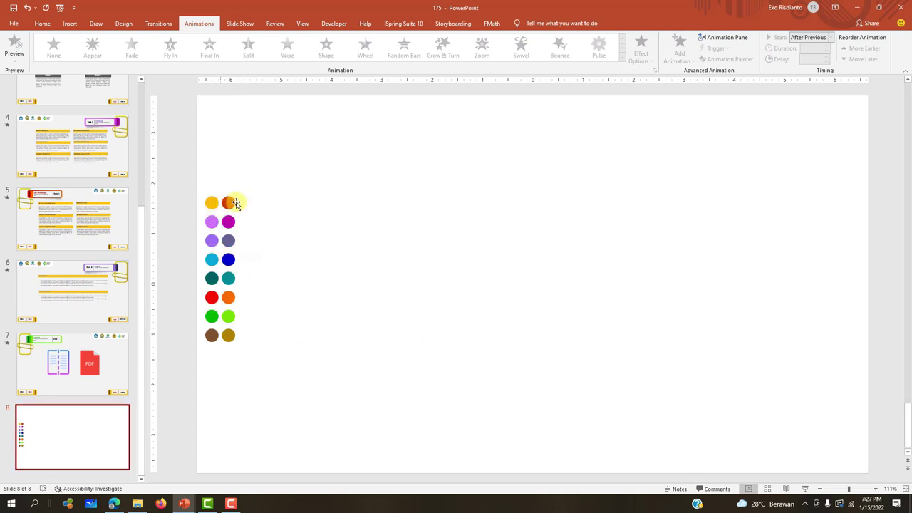
pyautogui.click(219, 257)
pyautogui.moveTo(141, 257); pyautogui.dragTo(149, 106)
pyautogui.click(116, 127)
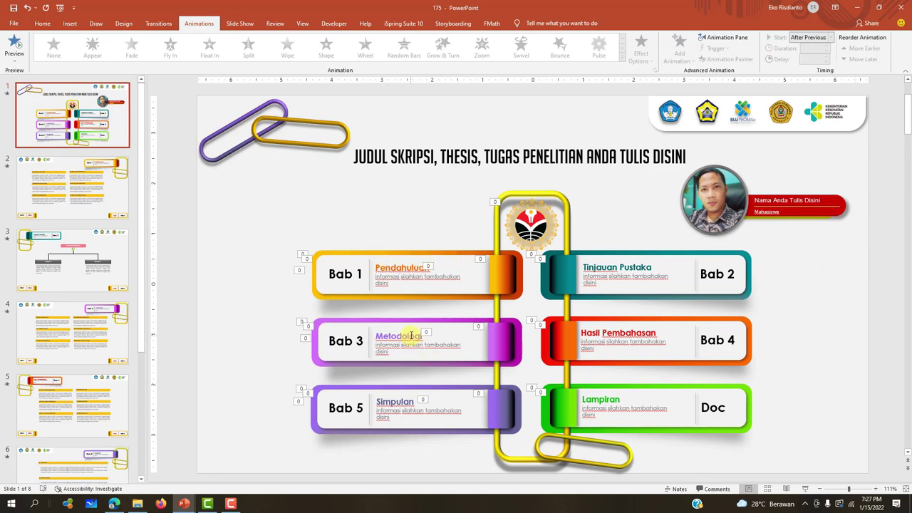
# Step: Select the Bab 1 shape, look at its Shape Fill colours without changing them, and bring up its shortcut menu
pyautogui.click(378, 254)
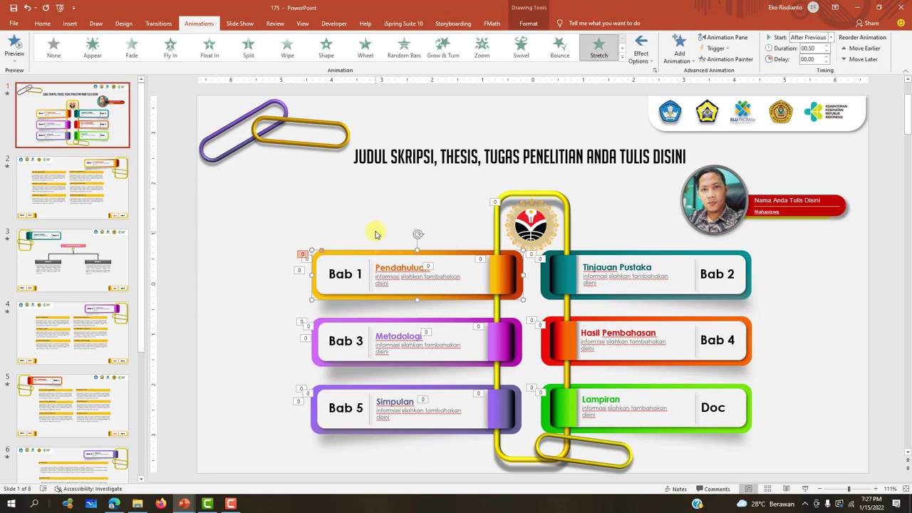
pyautogui.click(364, 255)
pyautogui.click(364, 255)
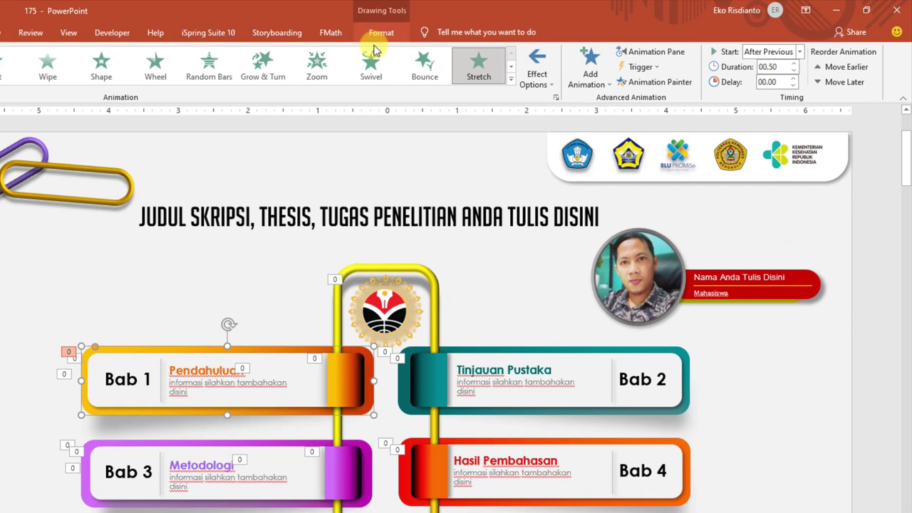
pyautogui.click(520, 23)
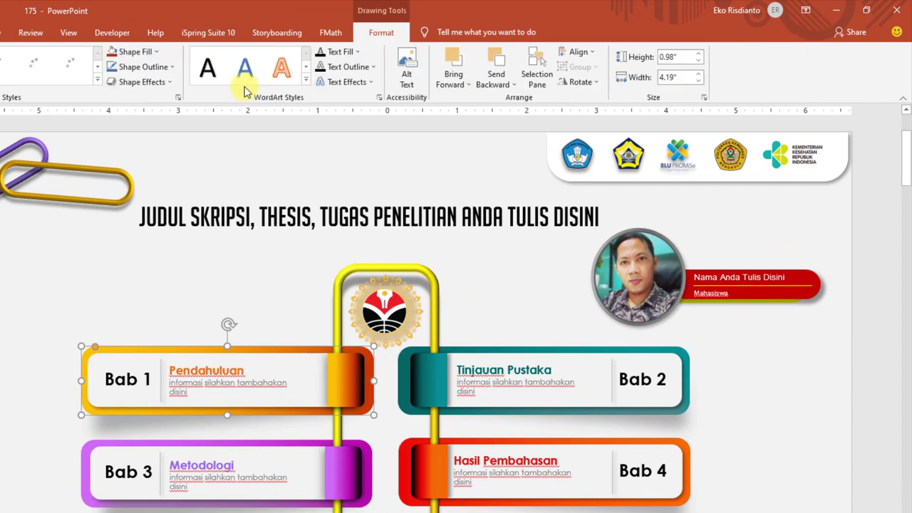
pyautogui.click(140, 57)
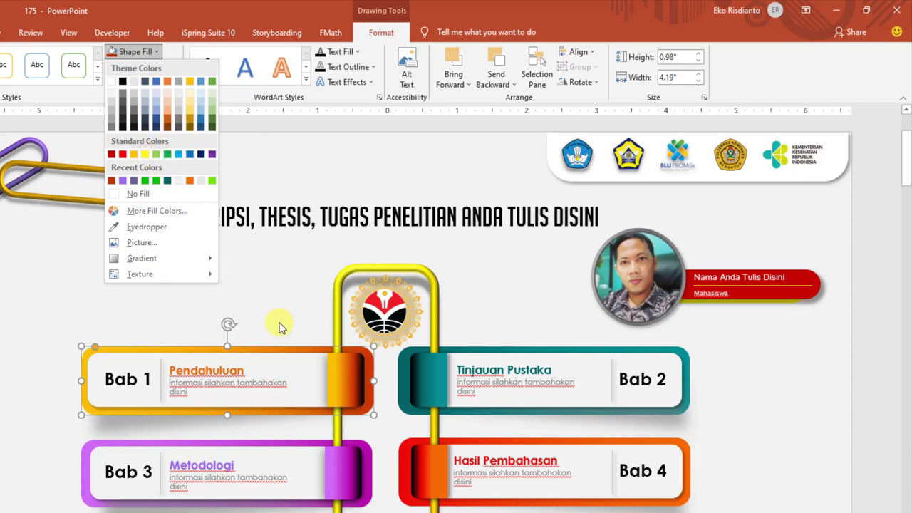
pyautogui.click(250, 356)
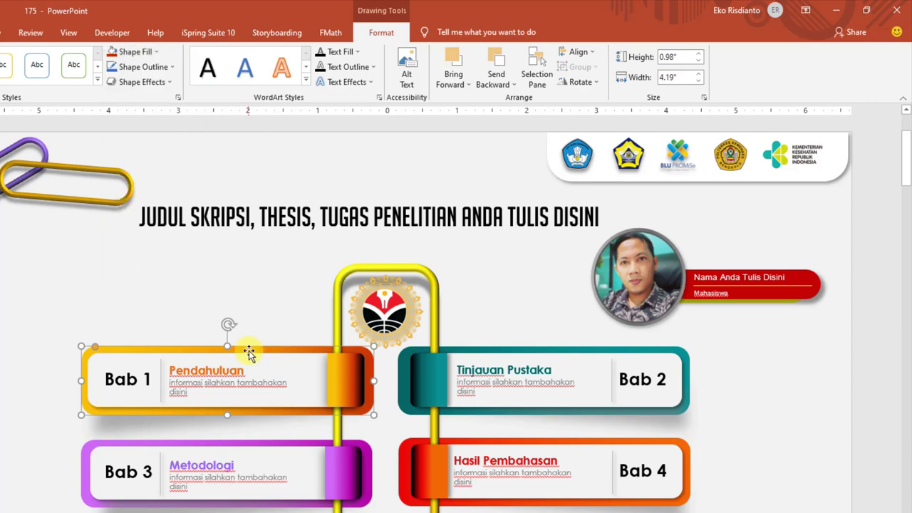
pyautogui.rightClick(251, 350)
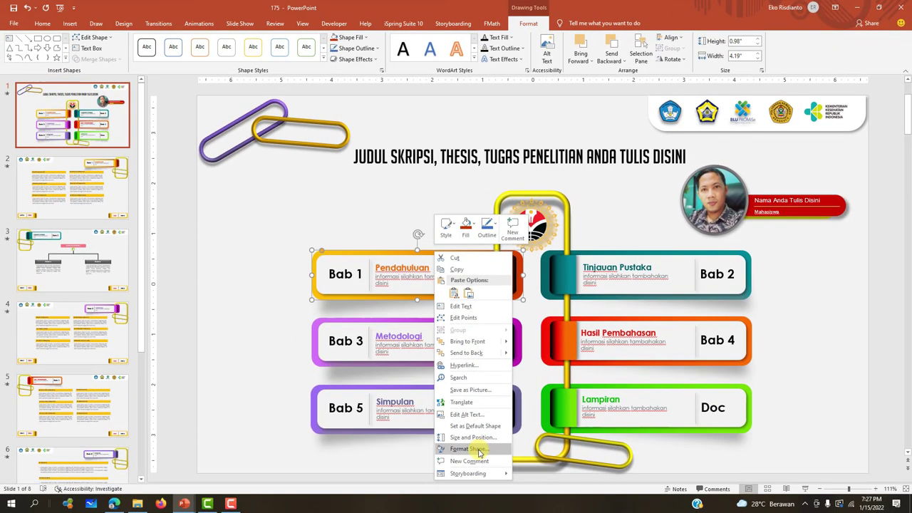
# Step: In Format Shape, make the Bab 1 gradient stops light green and dark green
pyautogui.click(426, 504)
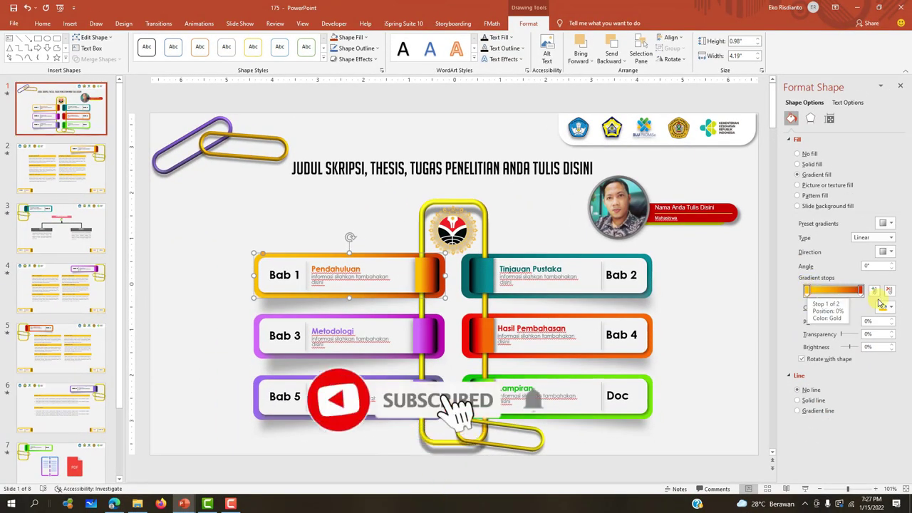
pyautogui.click(887, 309)
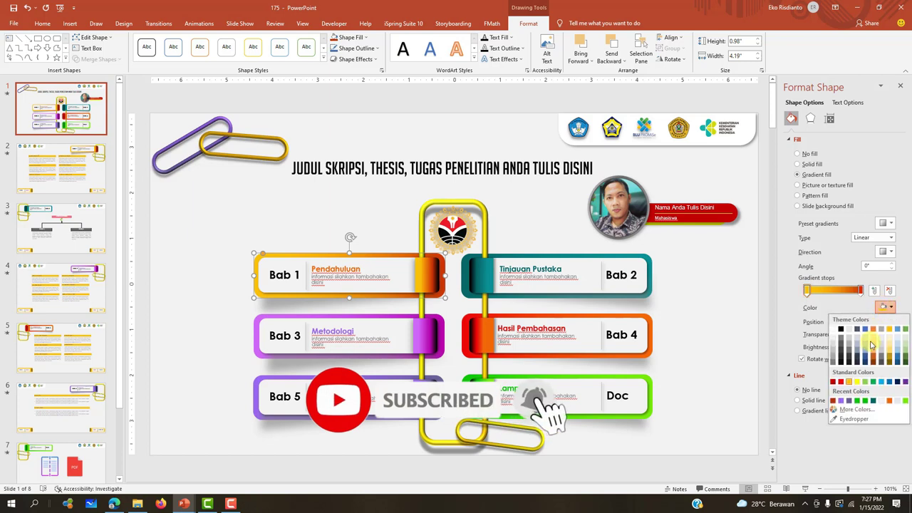
pyautogui.click(866, 382)
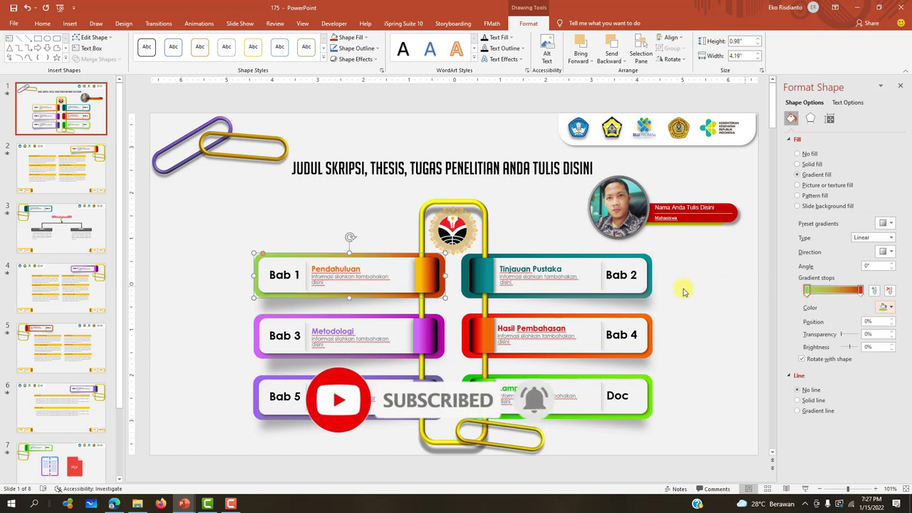
pyautogui.click(860, 291)
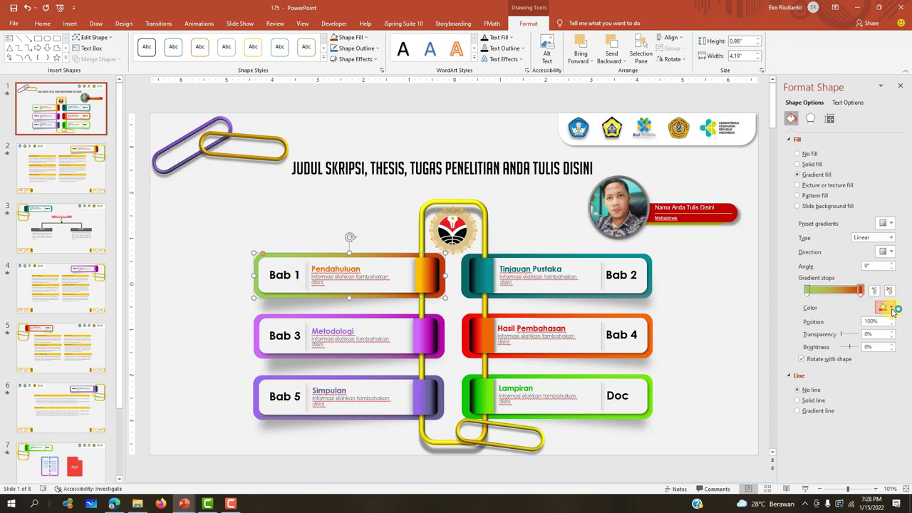
pyautogui.click(885, 307)
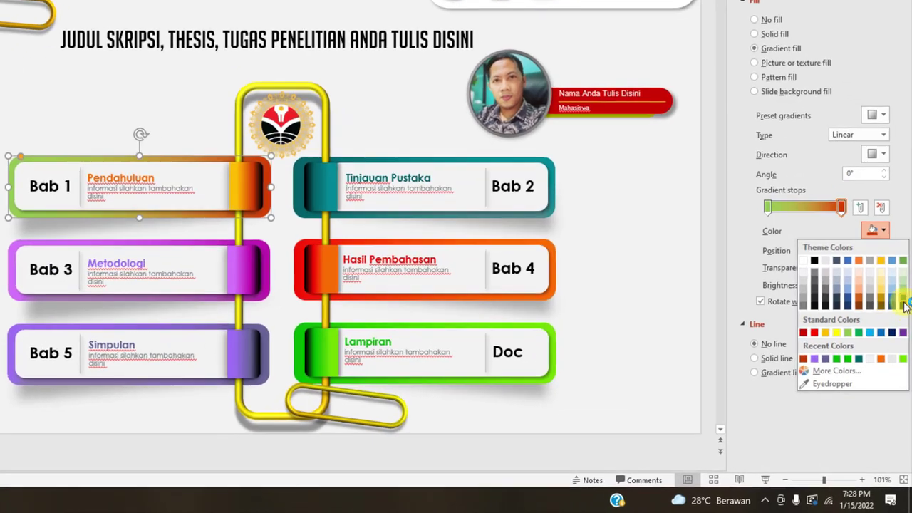
pyautogui.click(903, 304)
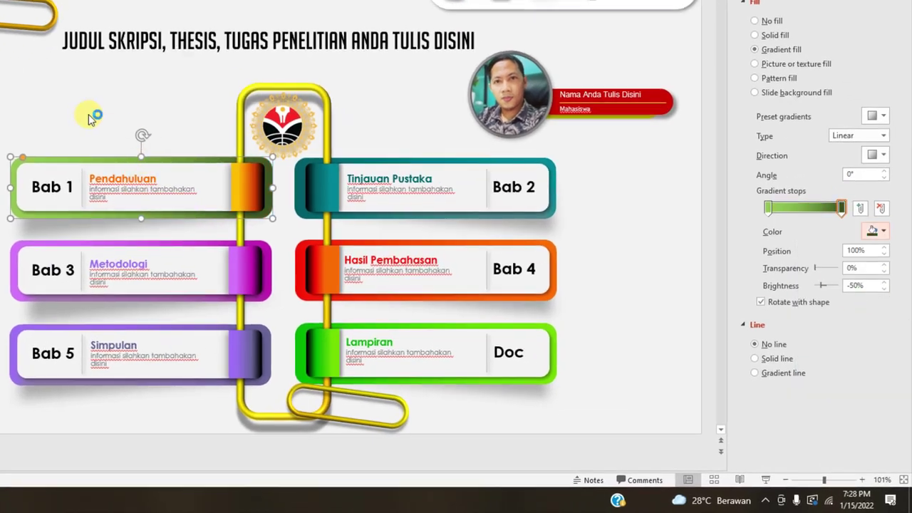
pyautogui.click(294, 247)
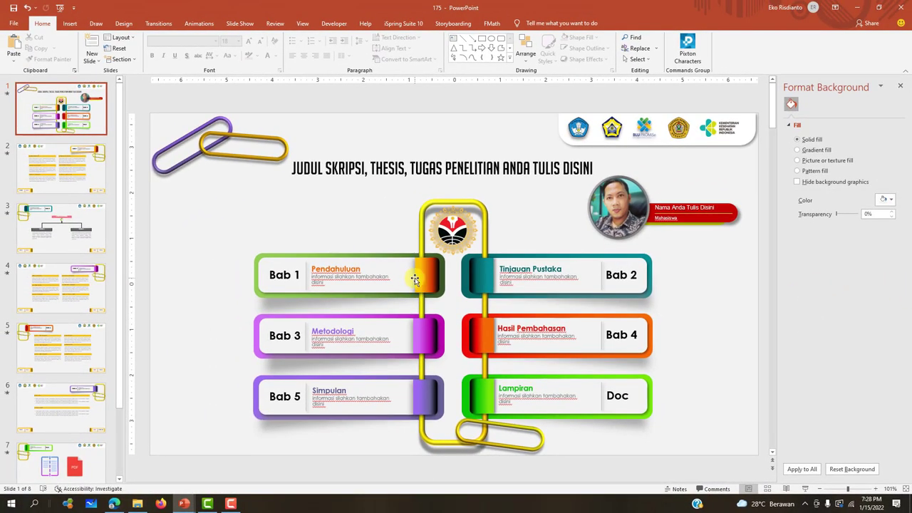
# Step: Go back to the orange Bab 1 bar, then select the yellow frame around the logo
pyautogui.click(427, 278)
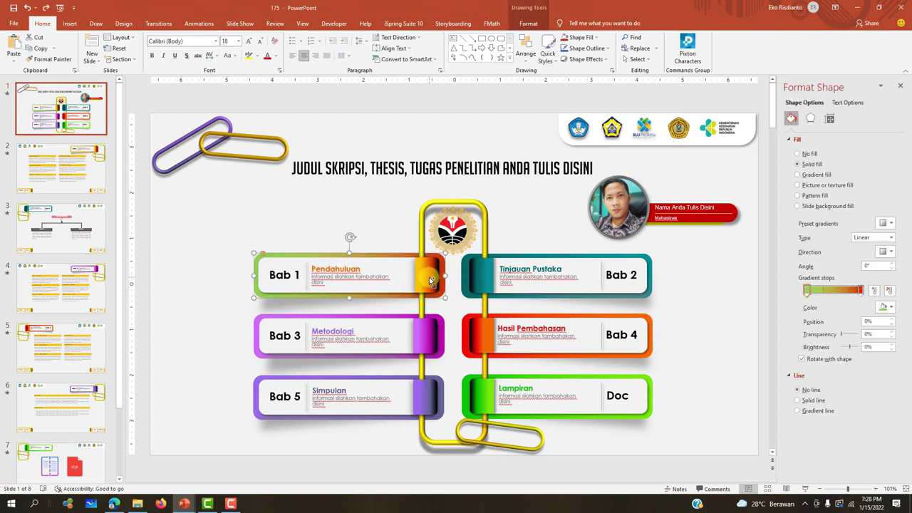
pyautogui.click(219, 246)
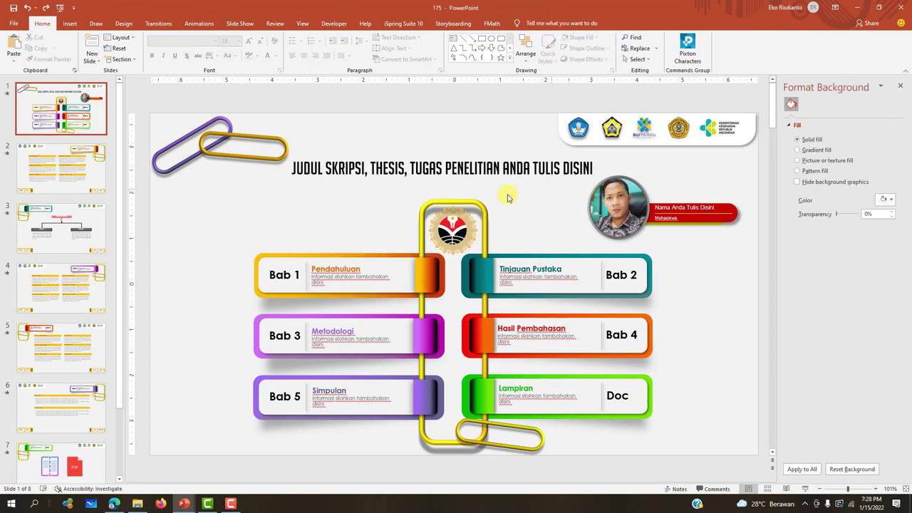
pyautogui.click(472, 204)
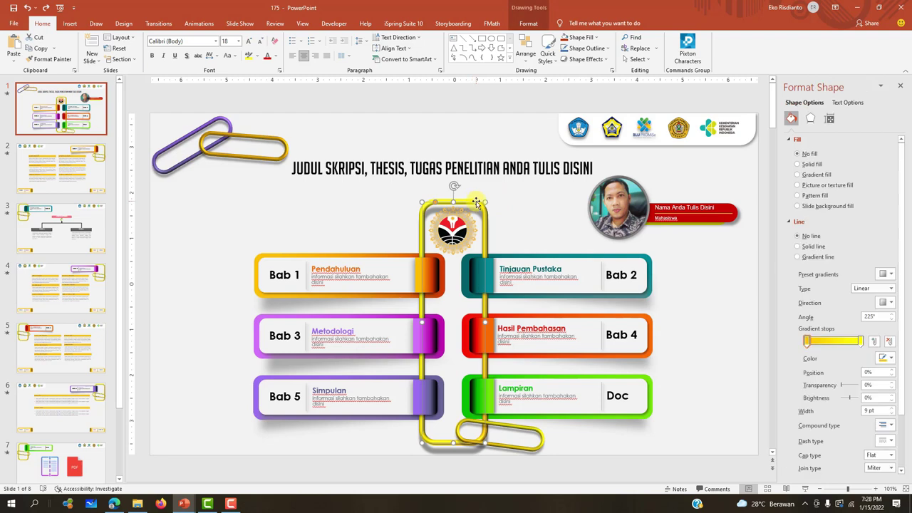
pyautogui.click(901, 87)
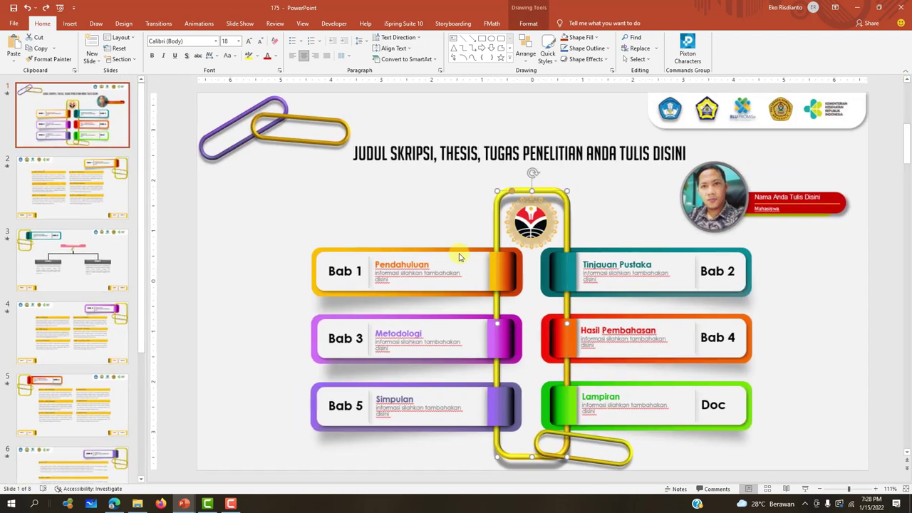
# Step: Apply a Top bevel preset to the yellow logo frame under Effects > 3-D Format
pyautogui.rightClick(548, 192)
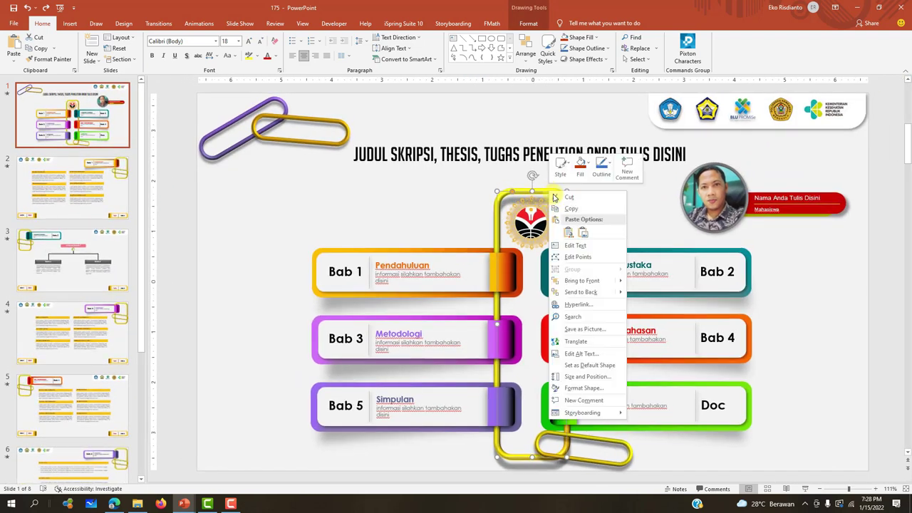
pyautogui.click(590, 388)
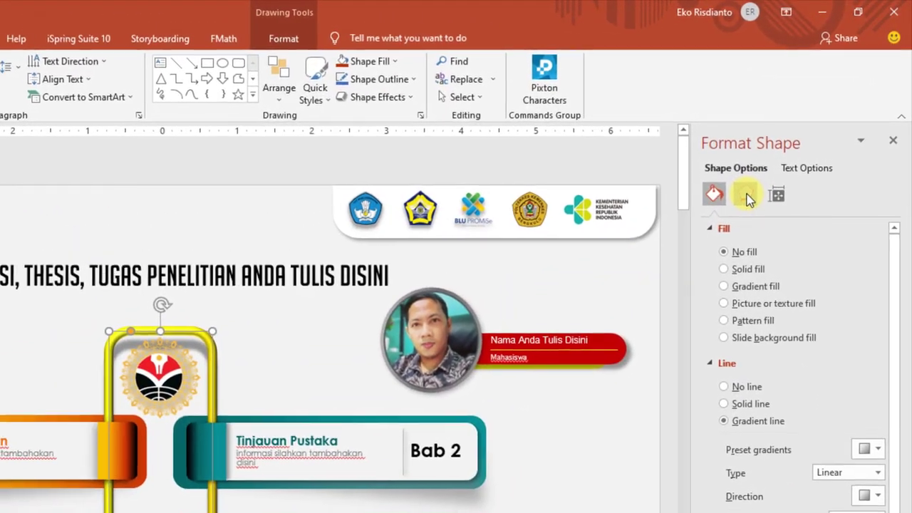
pyautogui.click(745, 195)
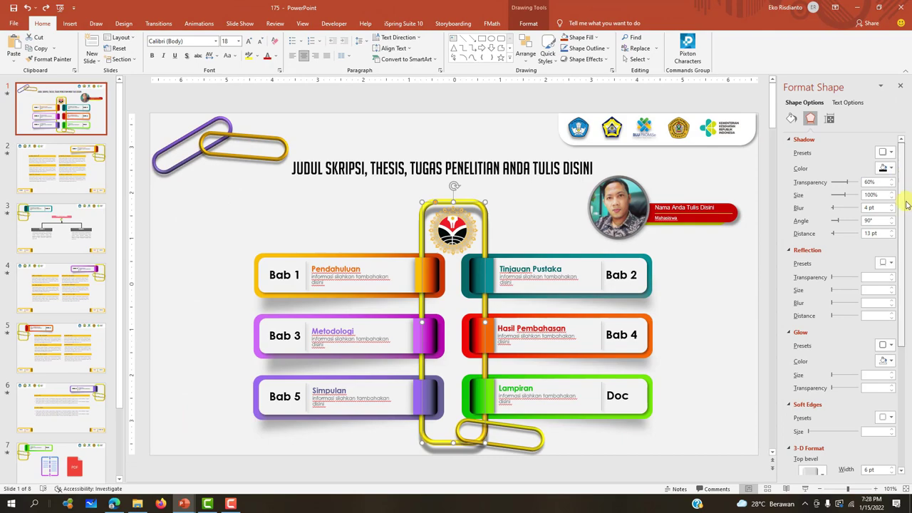
pyautogui.moveTo(908, 164); pyautogui.dragTo(909, 304)
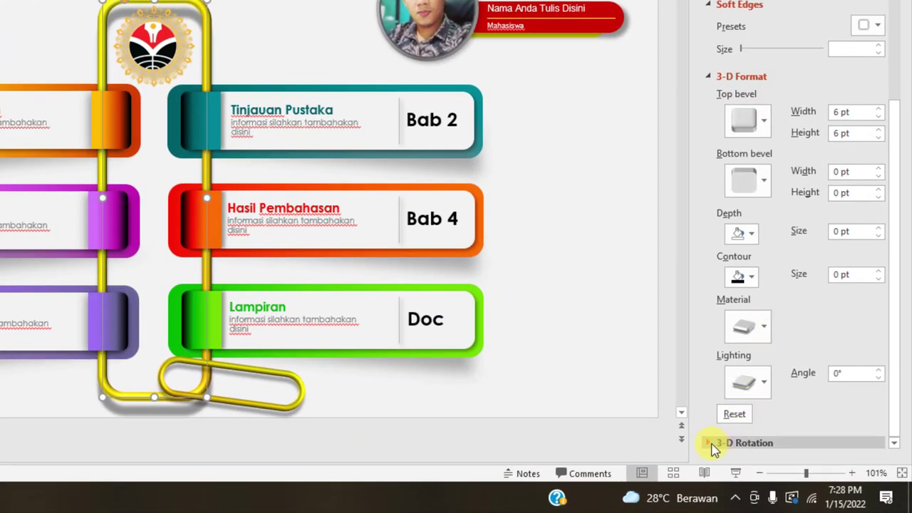
pyautogui.click(708, 442)
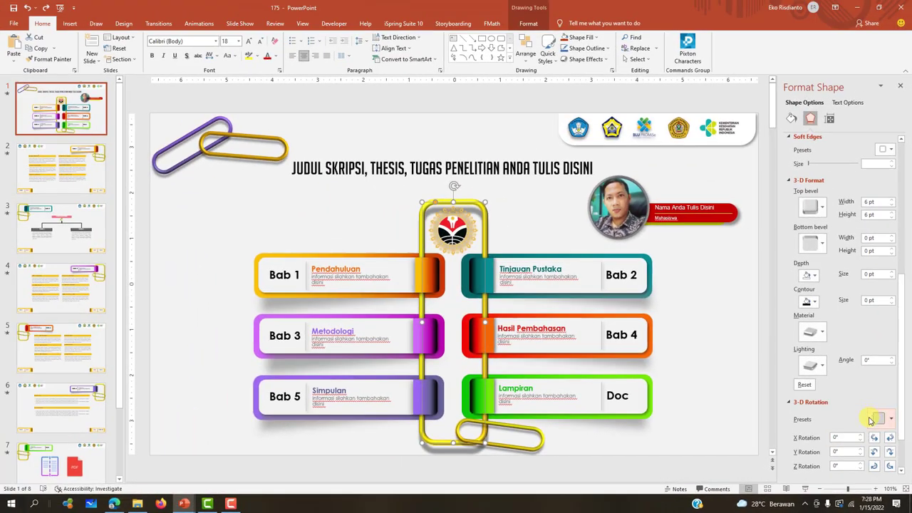
pyautogui.scroll(-2, 866, 422)
pyautogui.scroll(2, 860, 422)
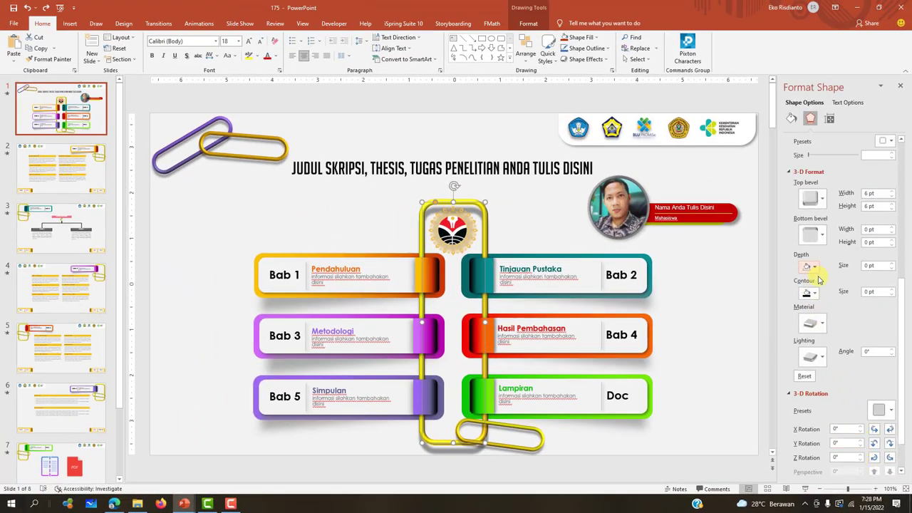
pyautogui.click(818, 202)
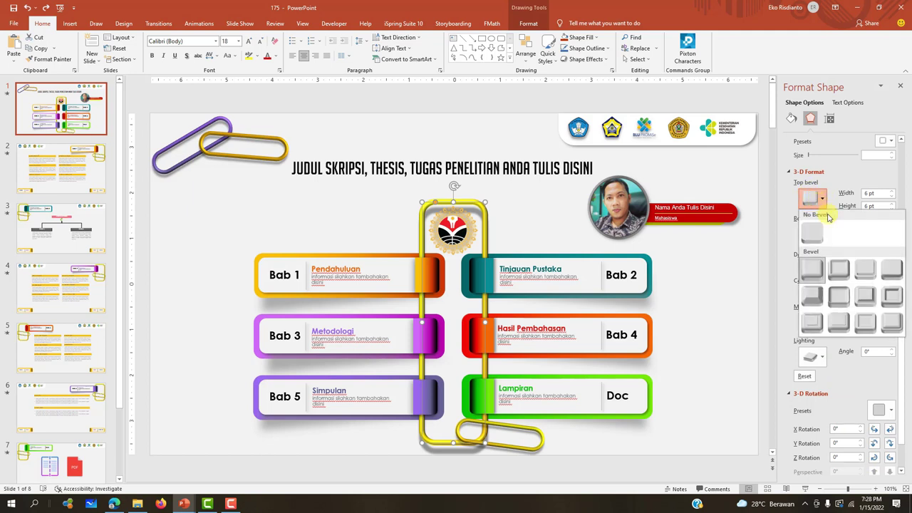
pyautogui.click(840, 271)
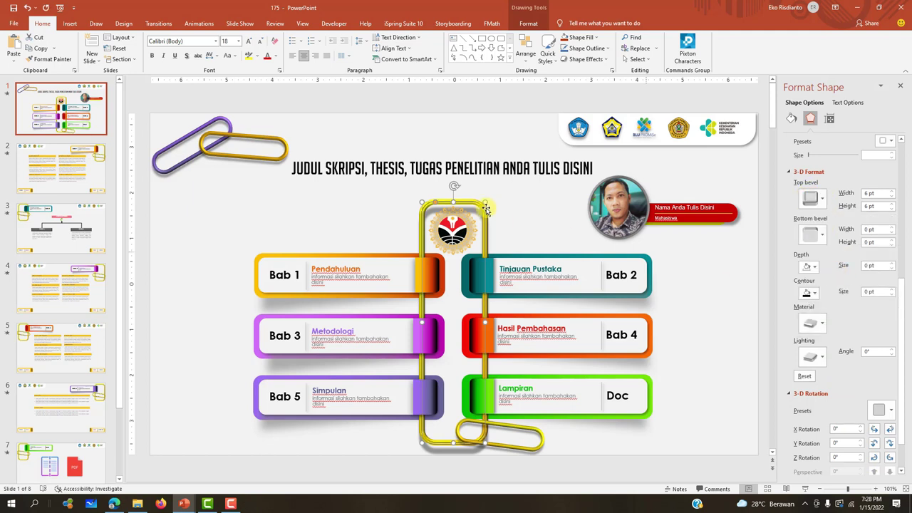
pyautogui.click(516, 218)
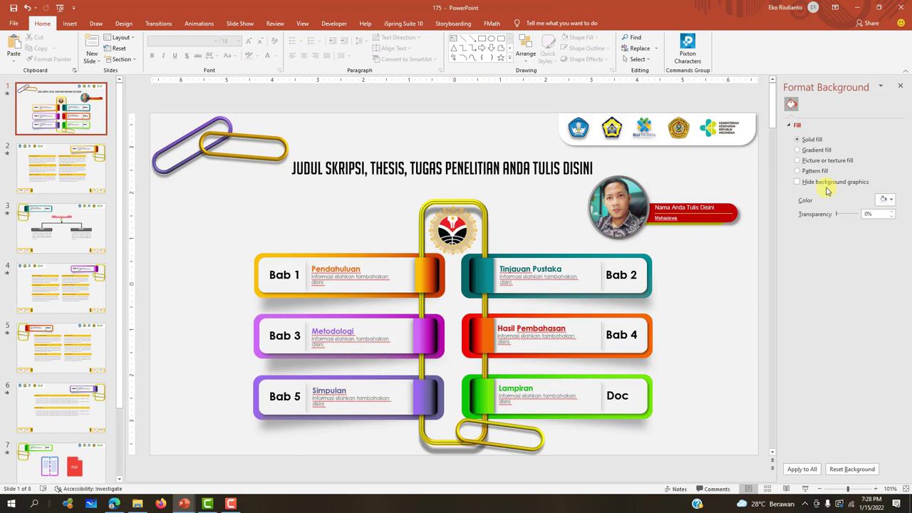
# Step: Reselect the gold logo frame and scroll to its 3-D Format effects settings
pyautogui.click(488, 231)
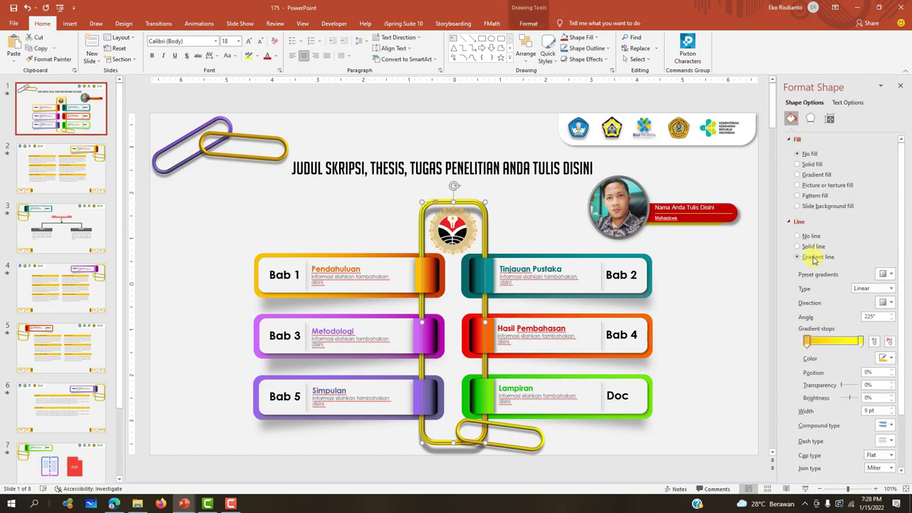
pyautogui.scroll(-3, 873, 432)
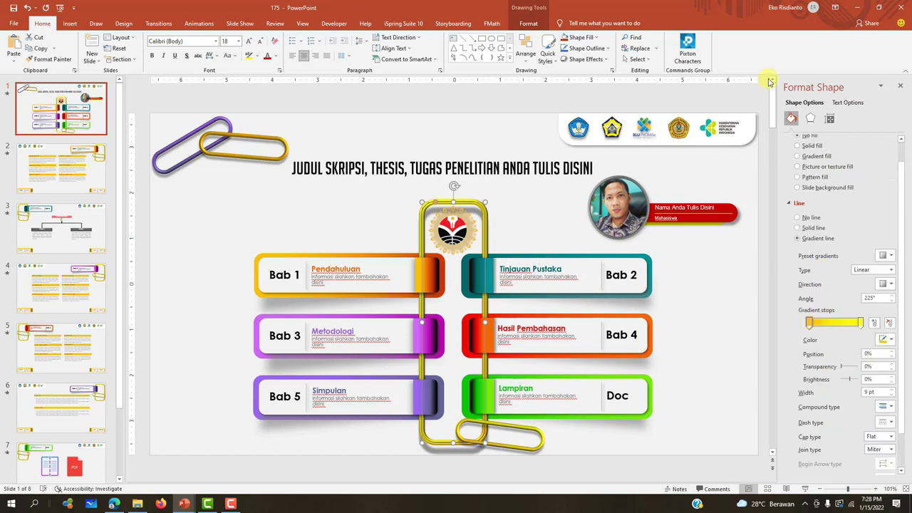
pyautogui.click(810, 119)
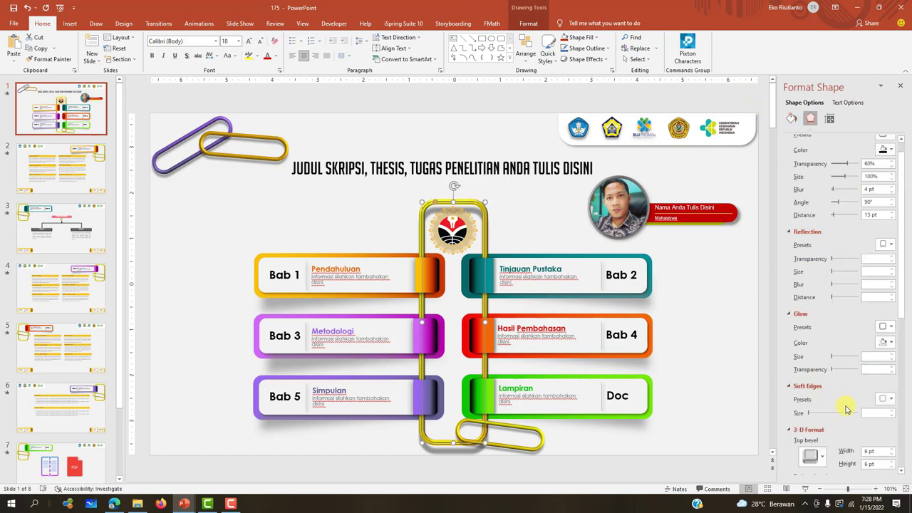
pyautogui.scroll(-3, 847, 439)
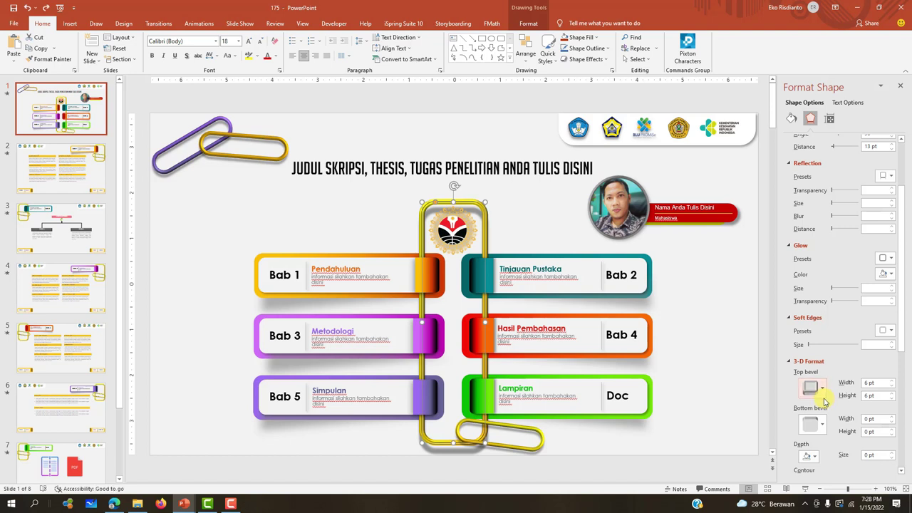
pyautogui.click(550, 231)
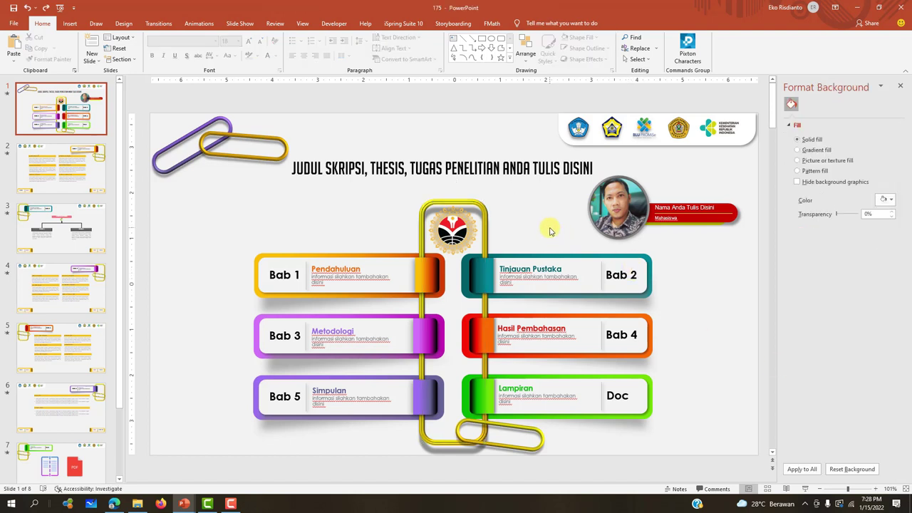
pyautogui.press('Tab')
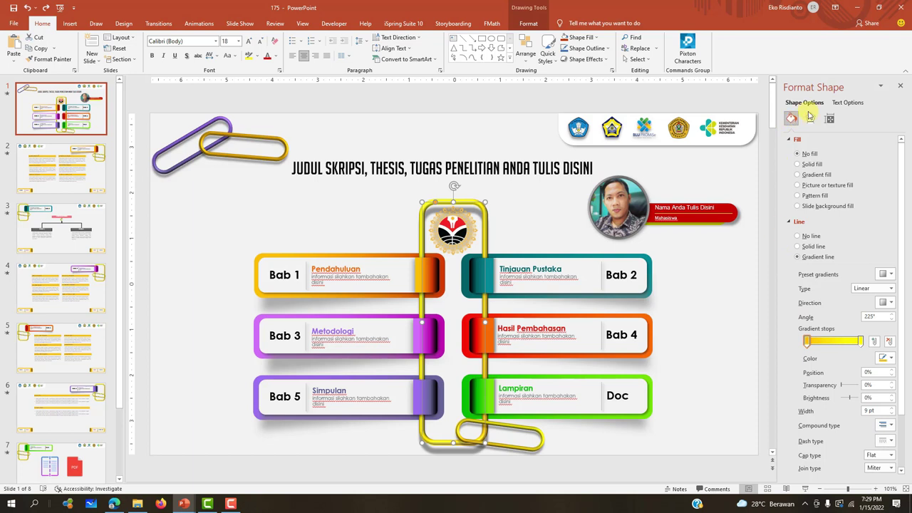
pyautogui.click(810, 118)
pyautogui.scroll(-1, 819, 416)
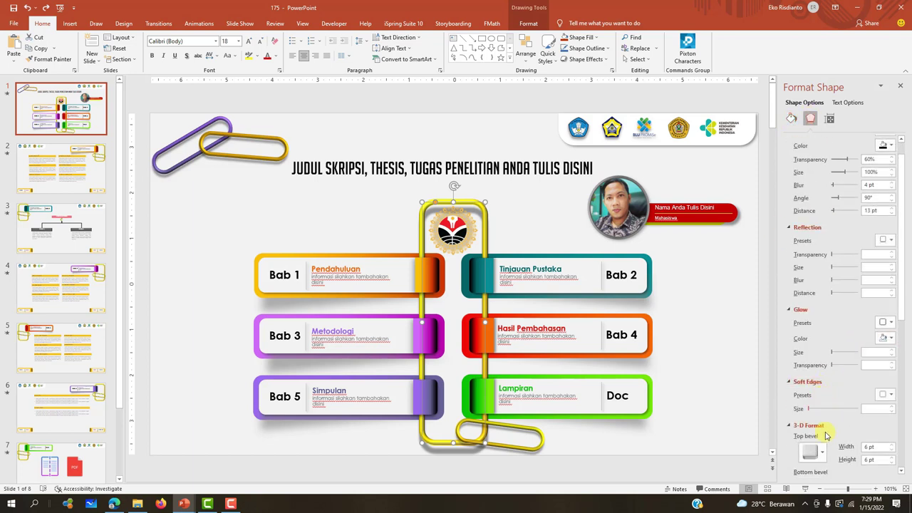
pyautogui.scroll(-3, 826, 421)
pyautogui.scroll(-3, 841, 420)
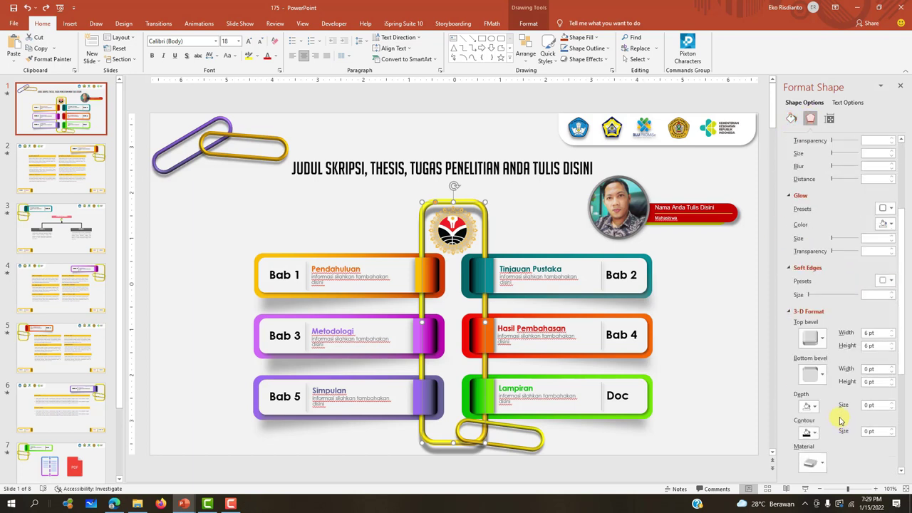
# Step: Set the frame's bevel to 6 pt, check the depth colour, and close the pane
pyautogui.click(821, 379)
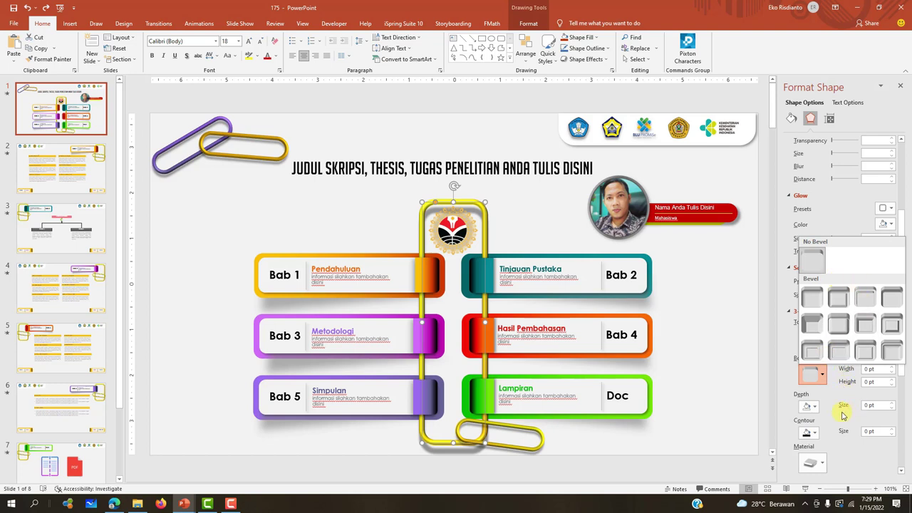
pyautogui.click(815, 407)
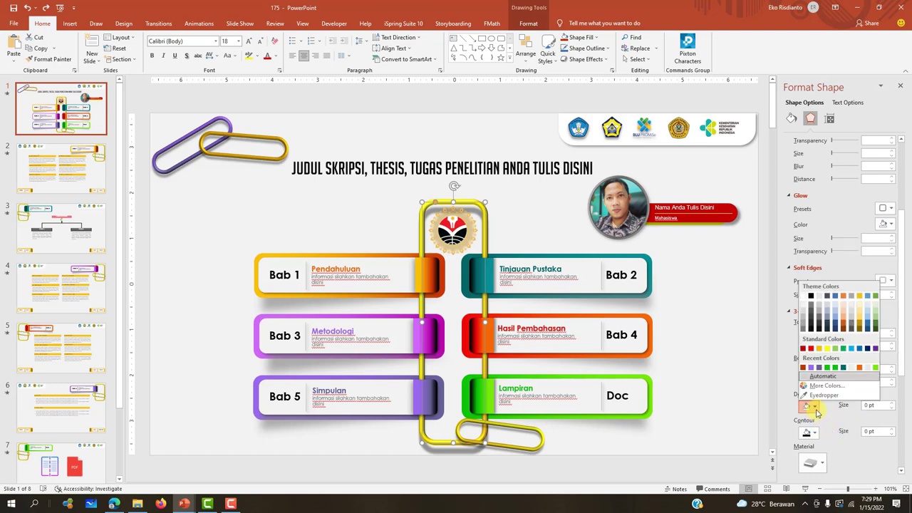
pyautogui.click(816, 411)
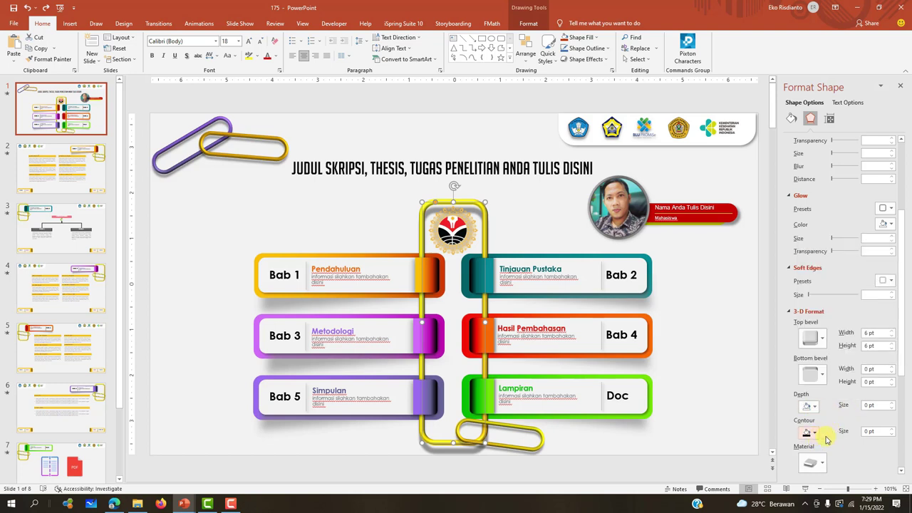
pyautogui.scroll(-1, 828, 436)
pyautogui.scroll(-3, 829, 435)
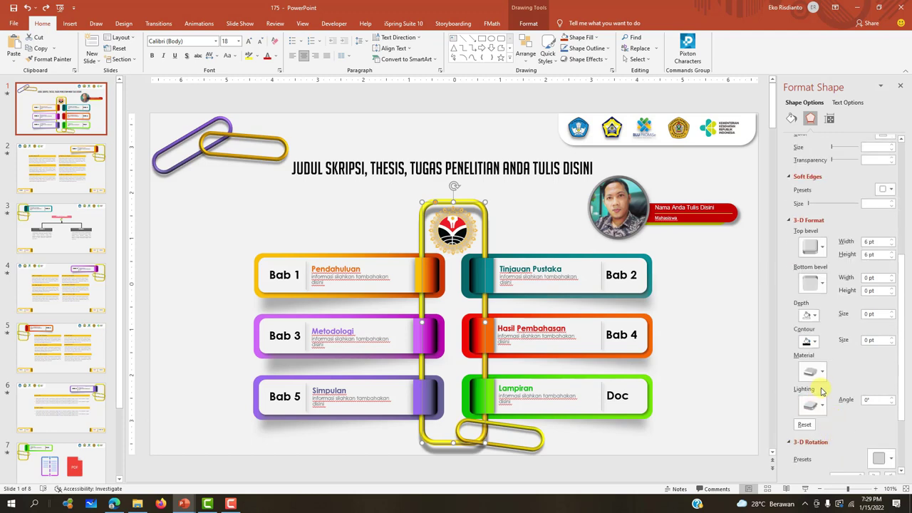
pyautogui.scroll(-1, 844, 414)
pyautogui.scroll(1, 848, 413)
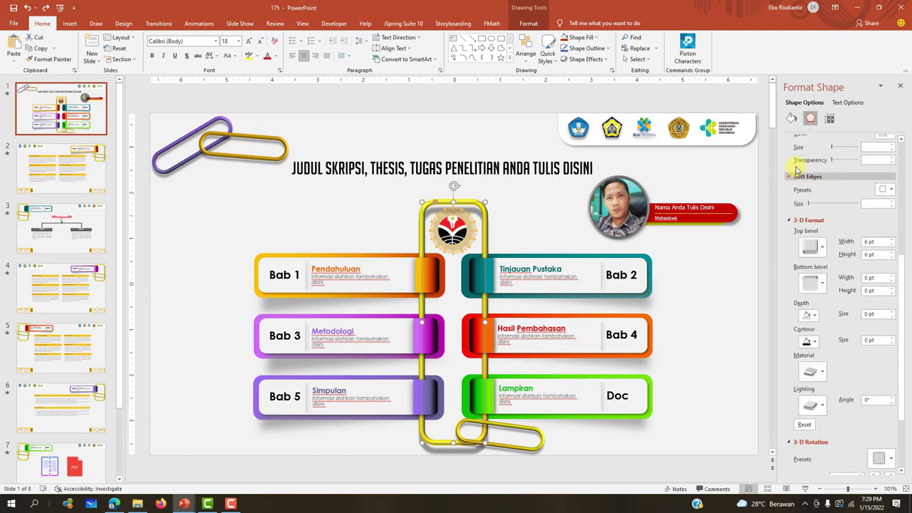
pyautogui.click(902, 87)
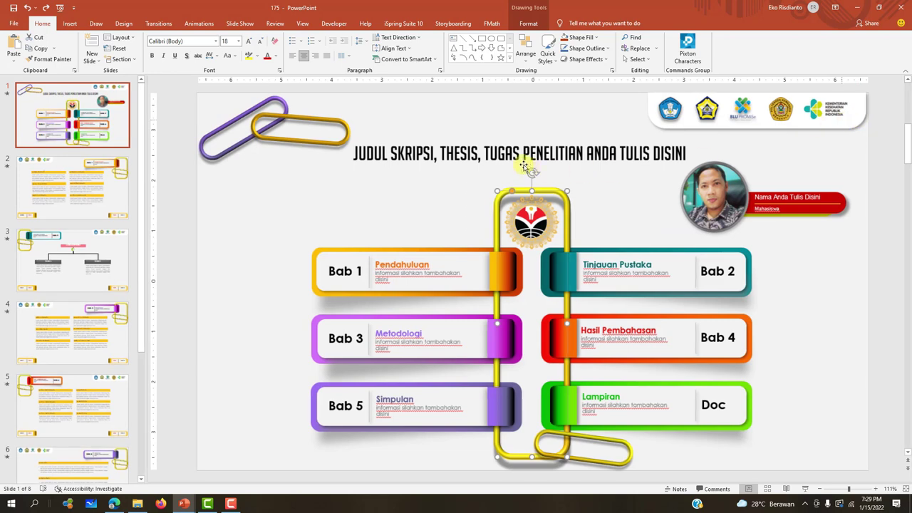
# Step: Select the slide title text, then drag the yellow paperclip down, away from the purple clip
pyautogui.click(498, 154)
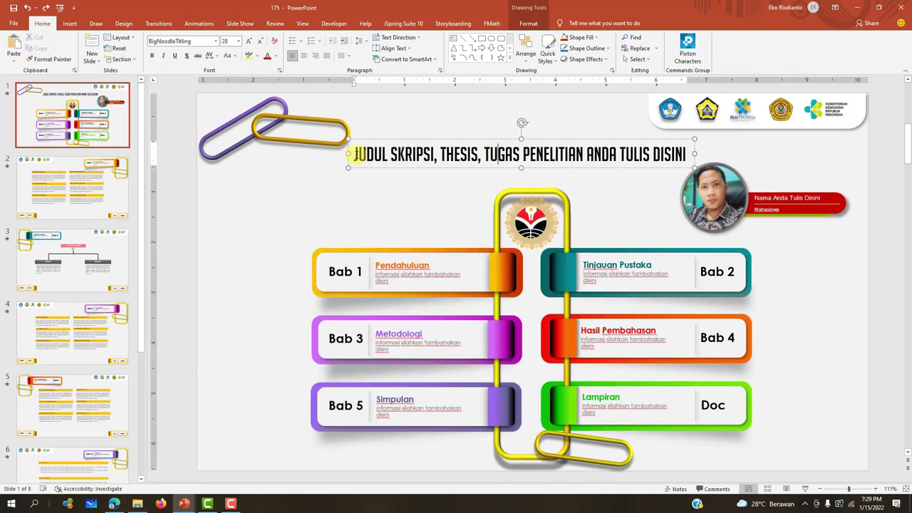
pyautogui.moveTo(354, 154); pyautogui.dragTo(683, 154)
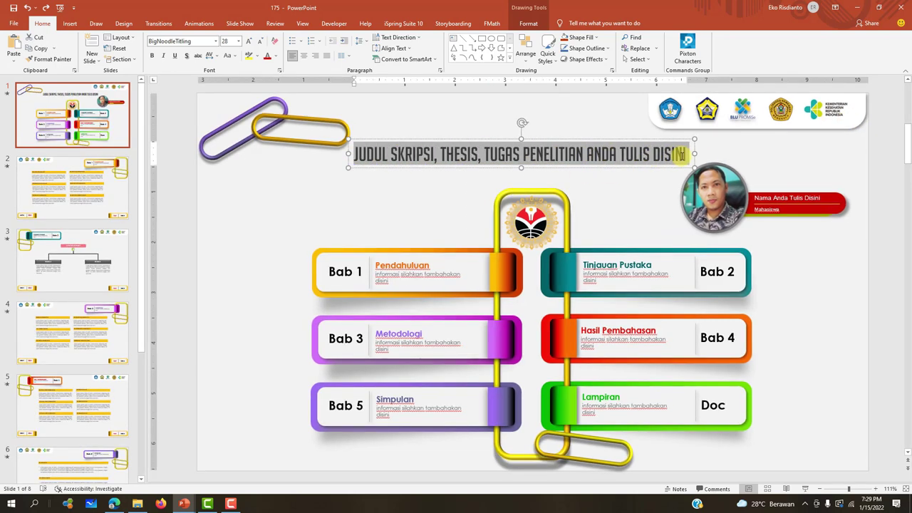
pyautogui.moveTo(293, 117)
pyautogui.mouseDown()
pyautogui.moveTo(364, 116)
pyautogui.moveTo(432, 183)
pyautogui.moveTo(321, 178)
pyautogui.mouseUp()
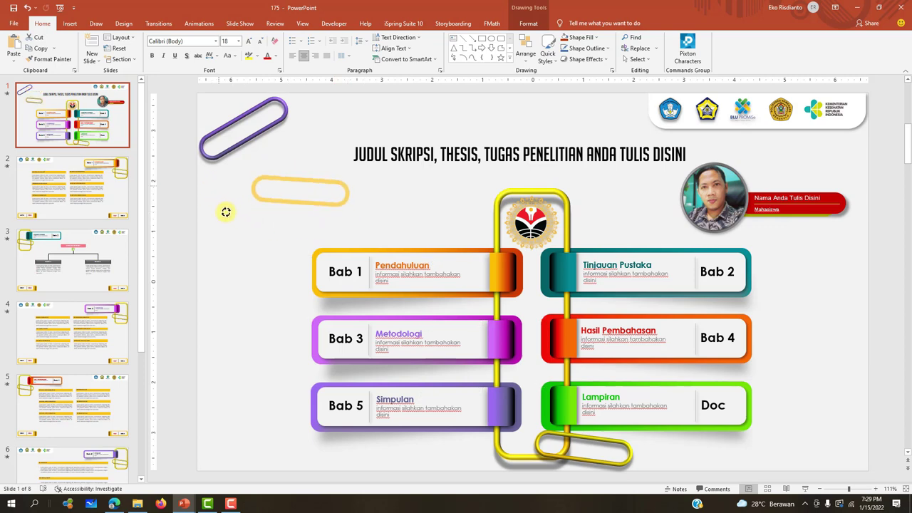
# Step: Tilt the yellow paperclip down-right and place it so it overlaps the purple paperclip
pyautogui.moveTo(363, 204); pyautogui.dragTo(234, 211)
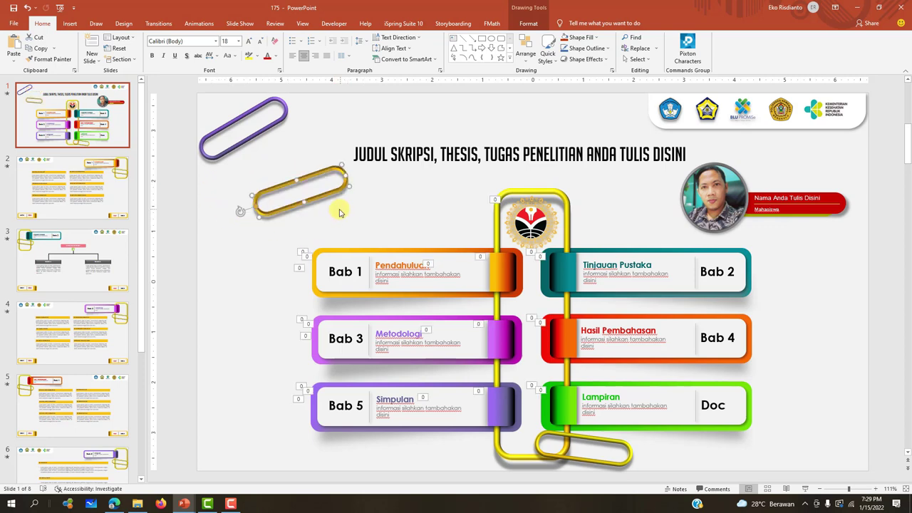
pyautogui.click(306, 156)
pyautogui.click(324, 196)
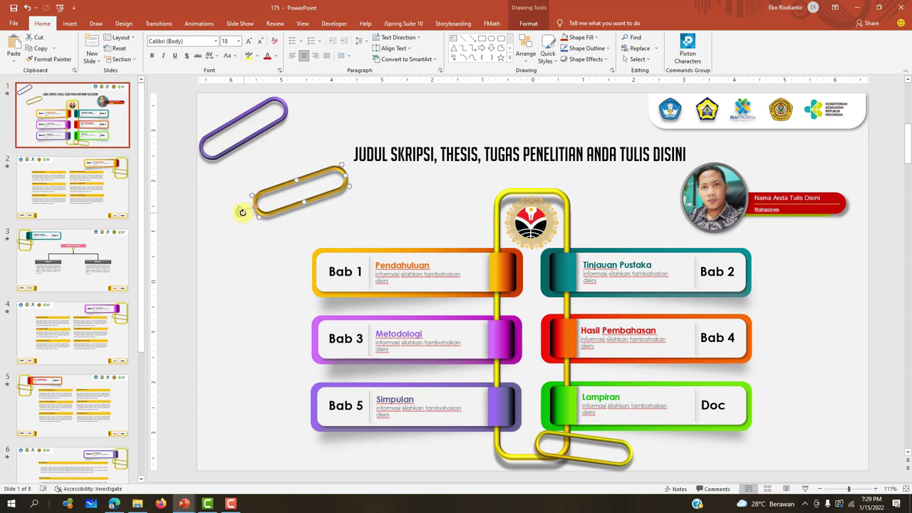
pyautogui.moveTo(242, 212); pyautogui.dragTo(360, 215)
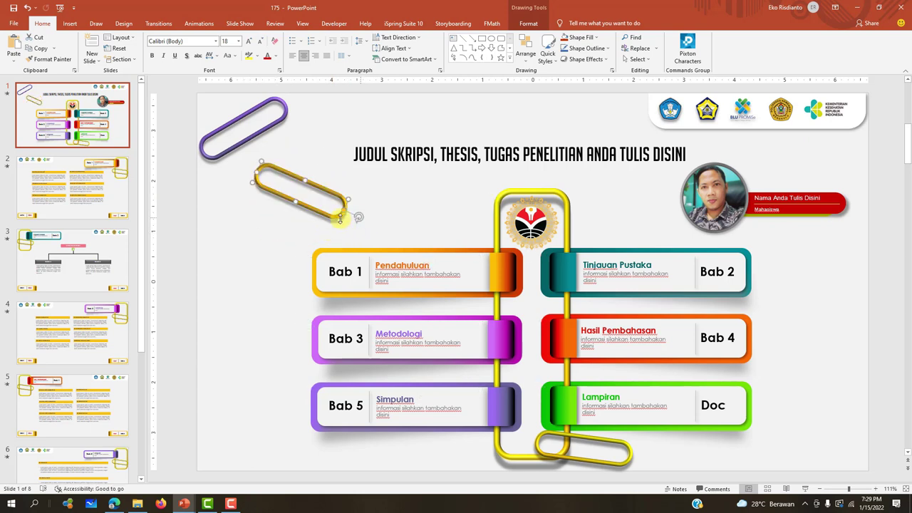
pyautogui.moveTo(284, 172); pyautogui.dragTo(289, 149)
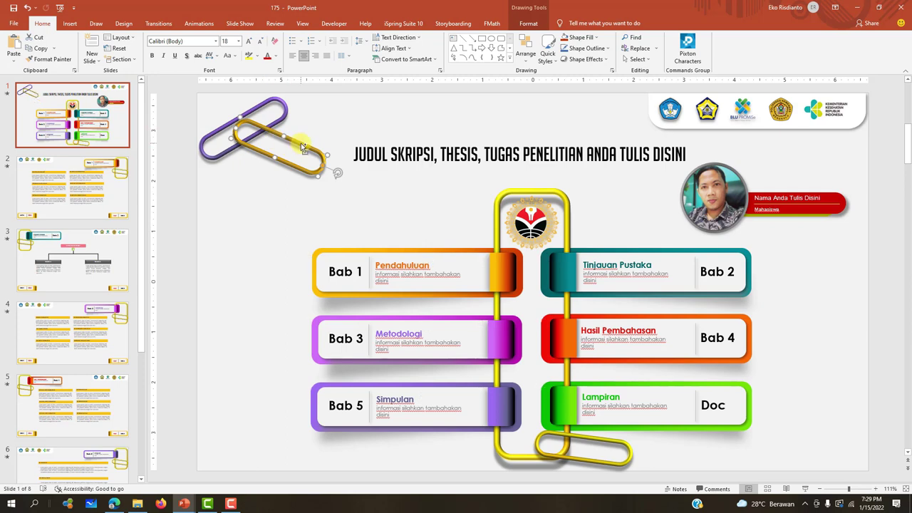
pyautogui.moveTo(300, 143)
pyautogui.mouseDown()
pyautogui.moveTo(304, 172)
pyautogui.moveTo(275, 191)
pyautogui.mouseUp()
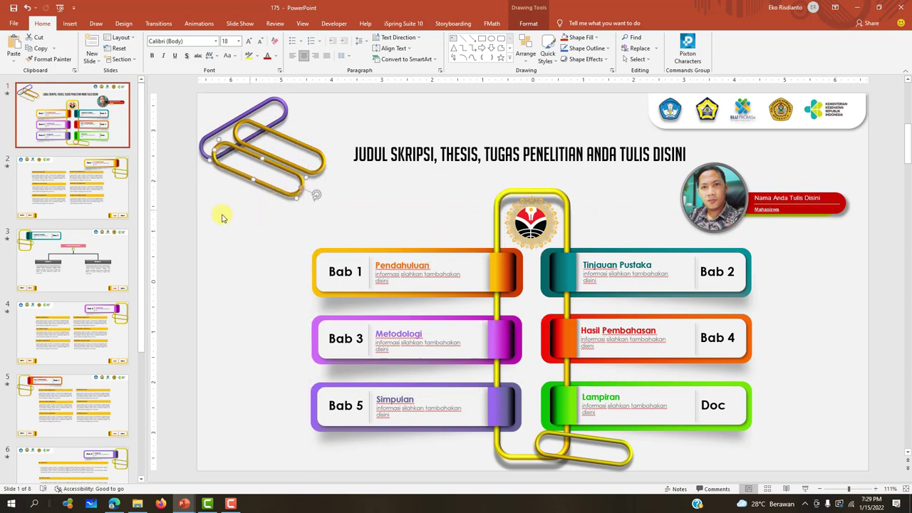
pyautogui.click(181, 226)
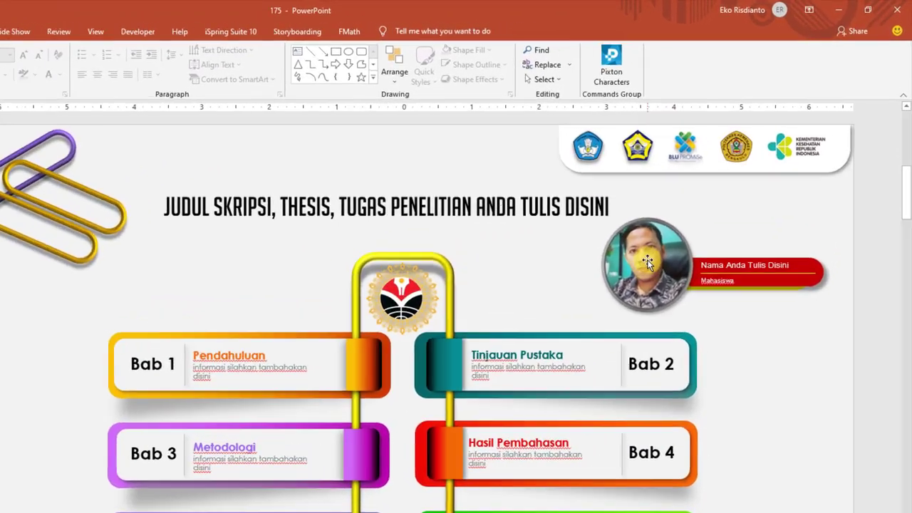
# Step: Replace the photo inside the circular profile frame with the un 4 picture from a file
pyautogui.click(713, 193)
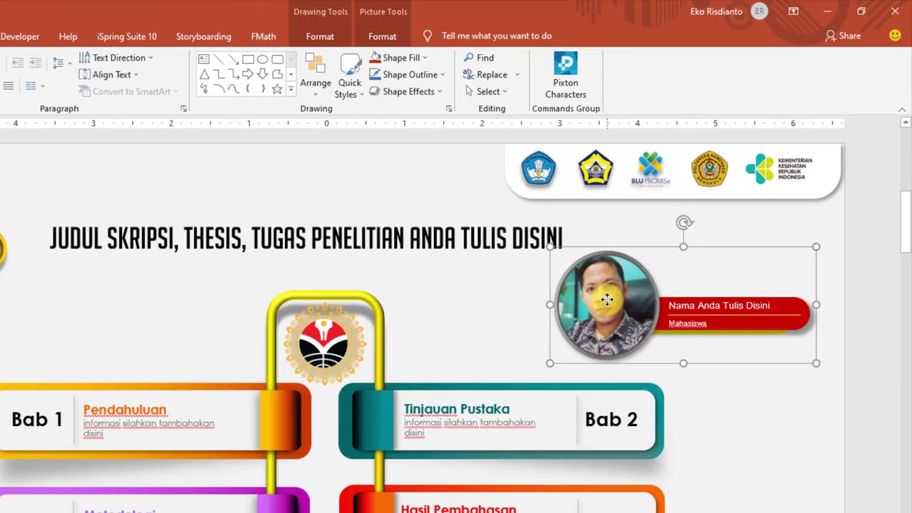
pyautogui.click(686, 356)
pyautogui.click(618, 300)
pyautogui.click(603, 302)
pyautogui.rightClick(605, 300)
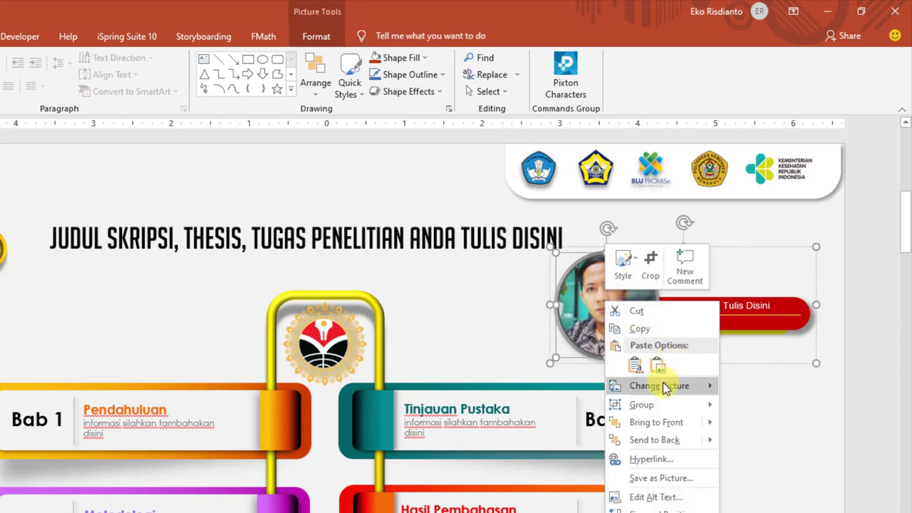
pyautogui.moveTo(664, 386)
pyautogui.click(761, 390)
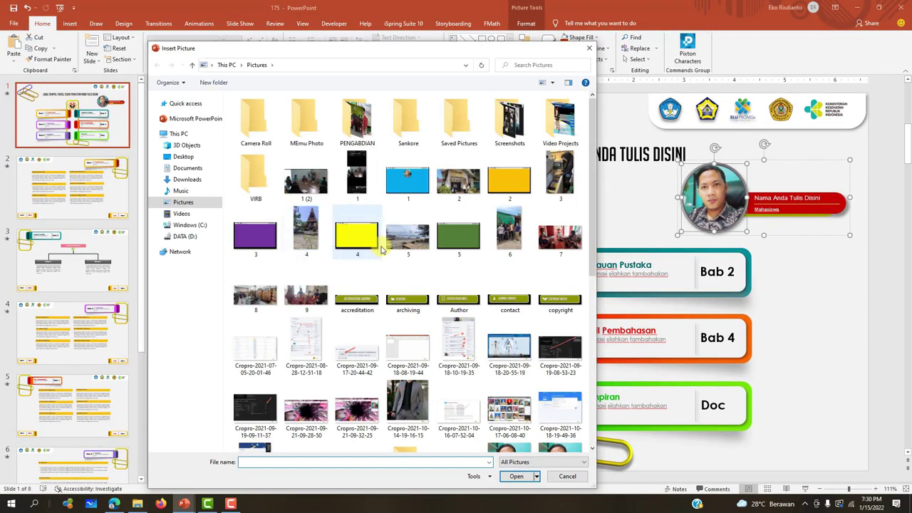
pyautogui.scroll(-5, 403, 265)
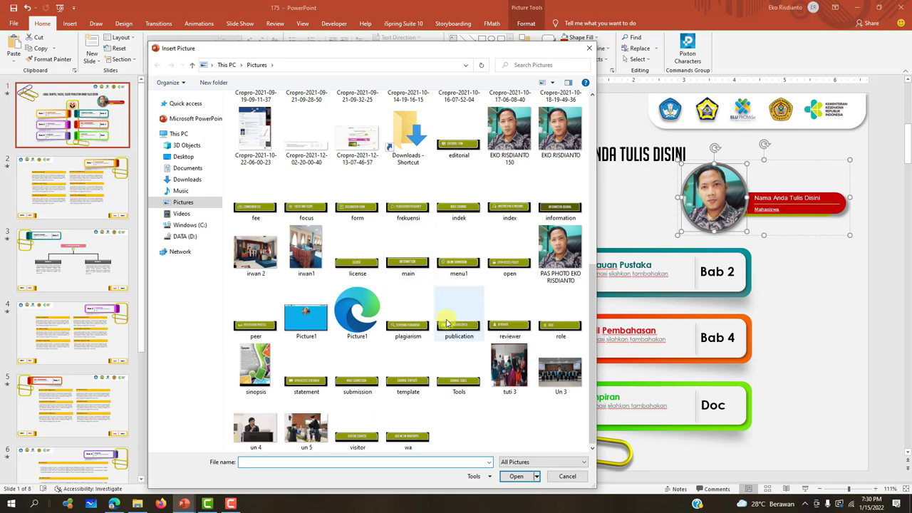
pyautogui.scroll(5, 420, 319)
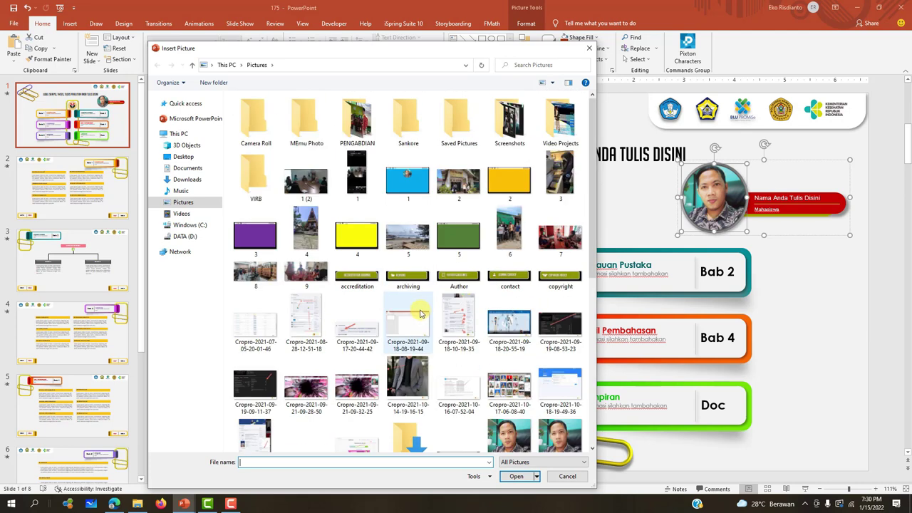
pyautogui.scroll(-5, 500, 260)
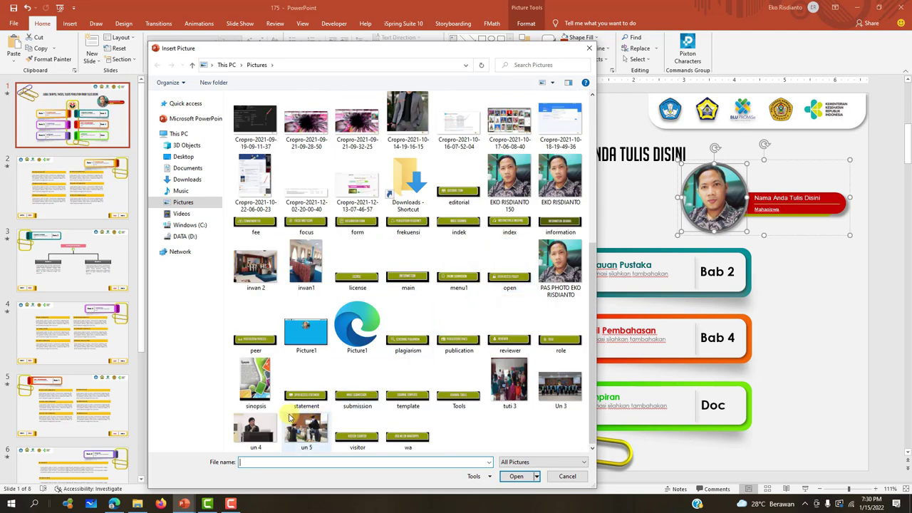
pyautogui.click(255, 431)
pyautogui.click(517, 476)
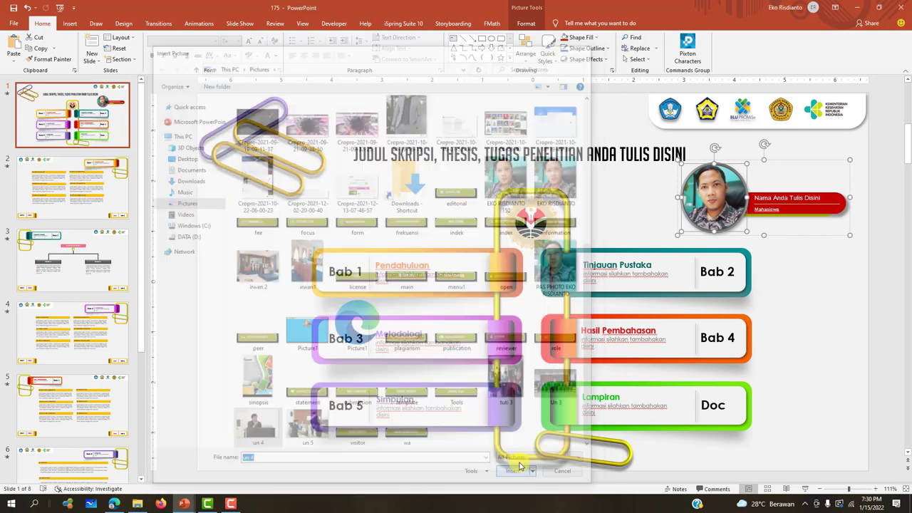
# Step: Change the circular profile photo back to the passport-style portrait from the Pictures folder
pyautogui.rightClick(710, 195)
pyautogui.click(889, 324)
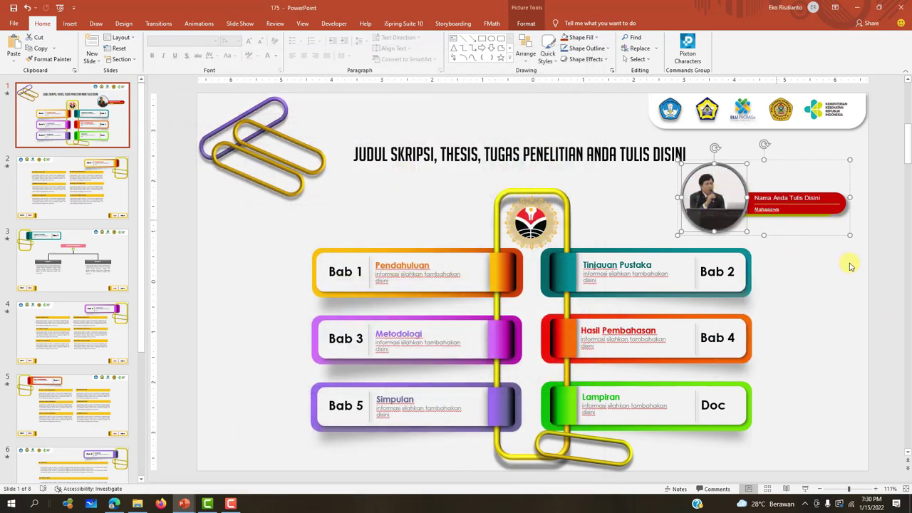
pyautogui.click(725, 196)
pyautogui.click(720, 190)
pyautogui.rightClick(721, 191)
pyautogui.moveTo(765, 245)
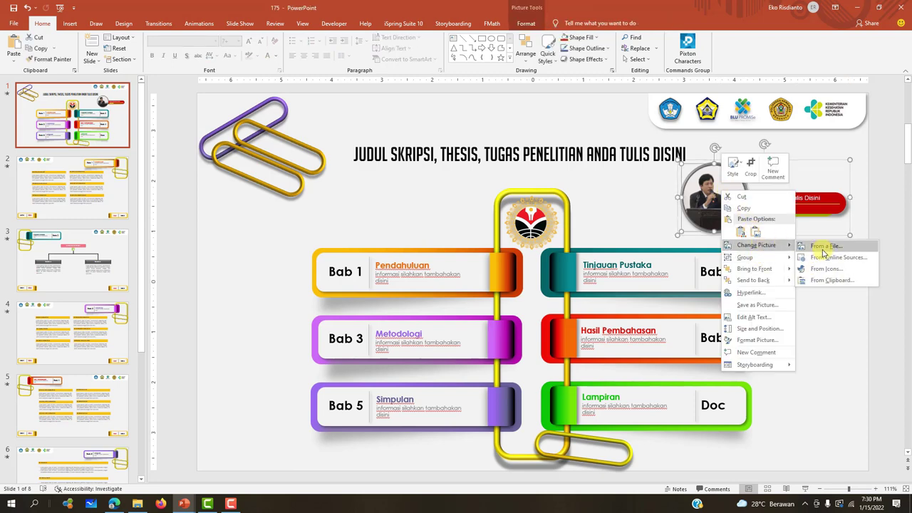
pyautogui.click(824, 247)
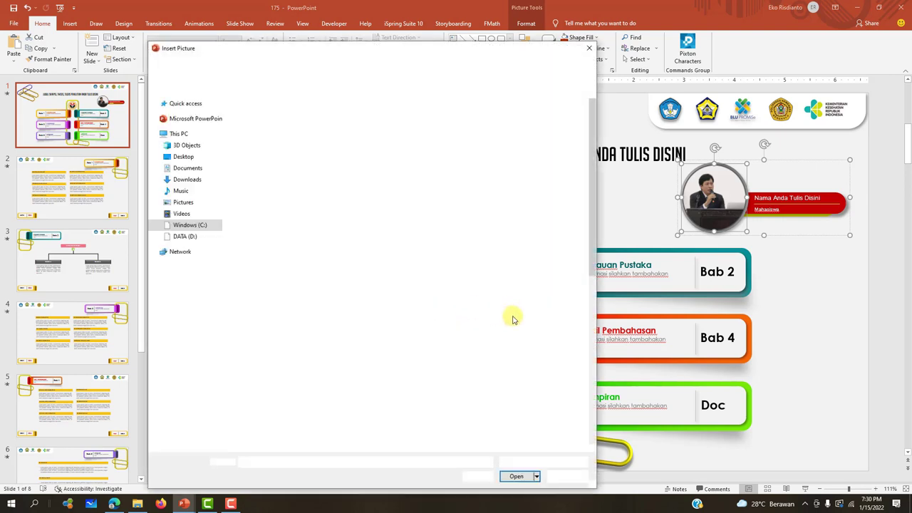
pyautogui.scroll(-5, 516, 378)
pyautogui.click(560, 253)
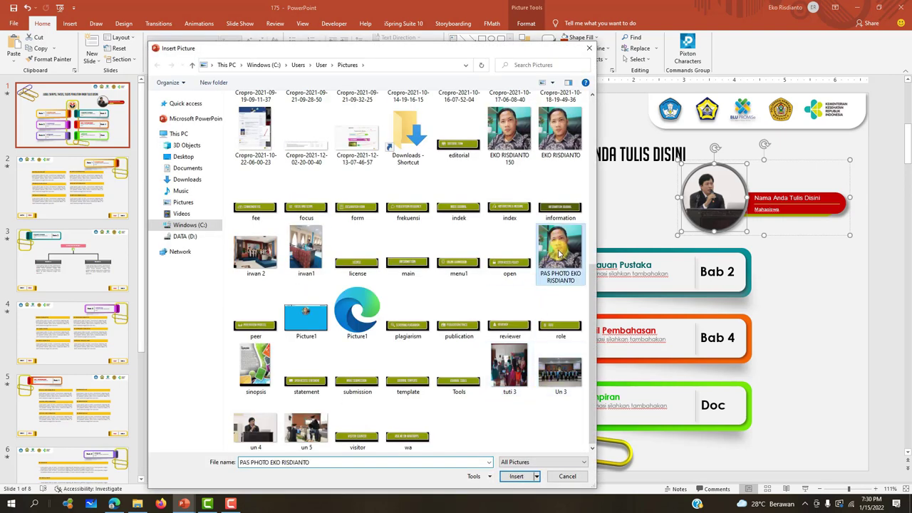
pyautogui.click(517, 476)
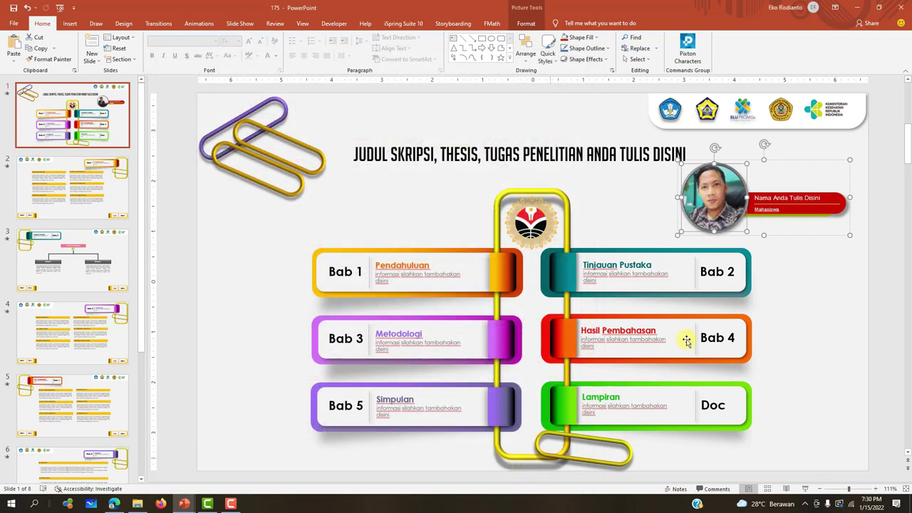
# Step: Select the name placeholder text and the word Mahasiswa in the name label
pyautogui.click(799, 267)
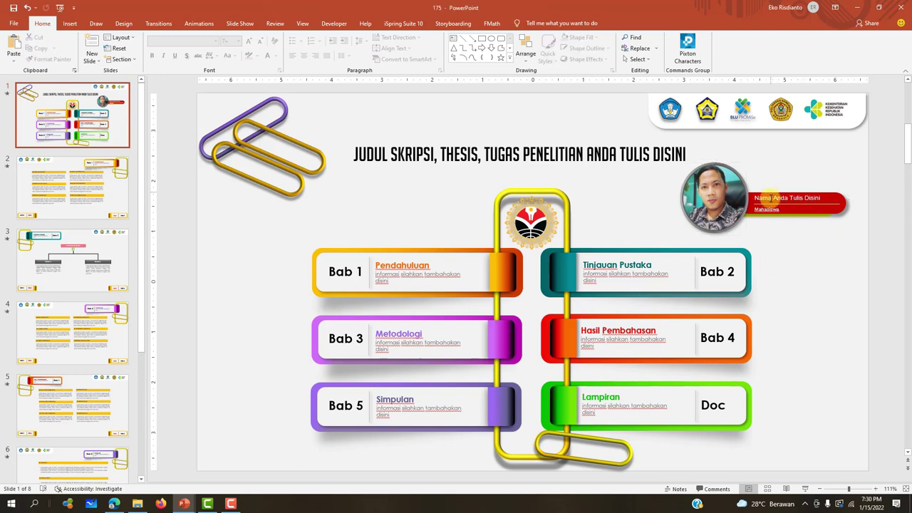
pyautogui.click(763, 199)
pyautogui.moveTo(755, 198); pyautogui.dragTo(821, 198)
pyautogui.doubleClick(766, 209)
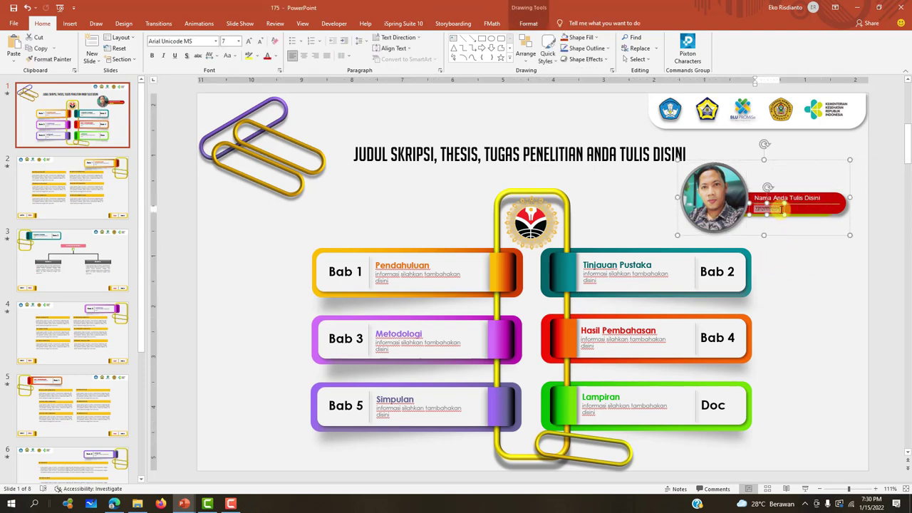
pyautogui.click(881, 250)
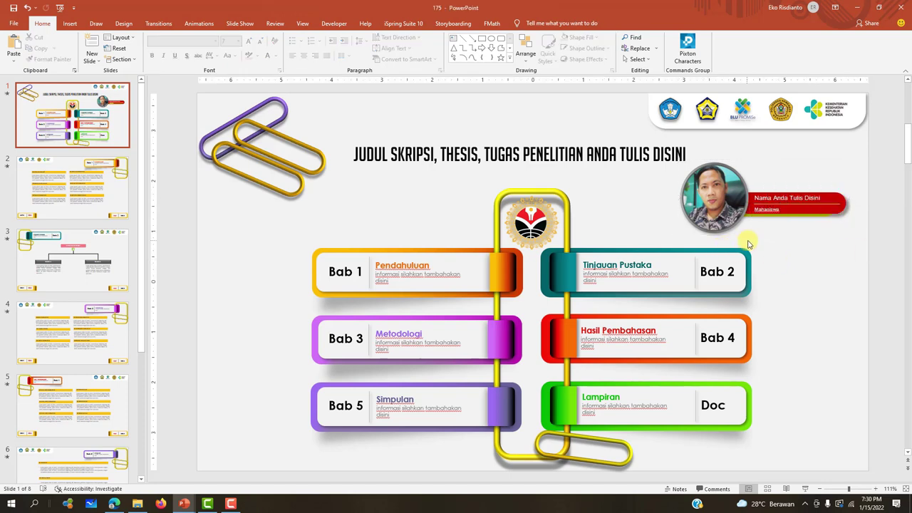
pyautogui.scroll(-1, 906, 147)
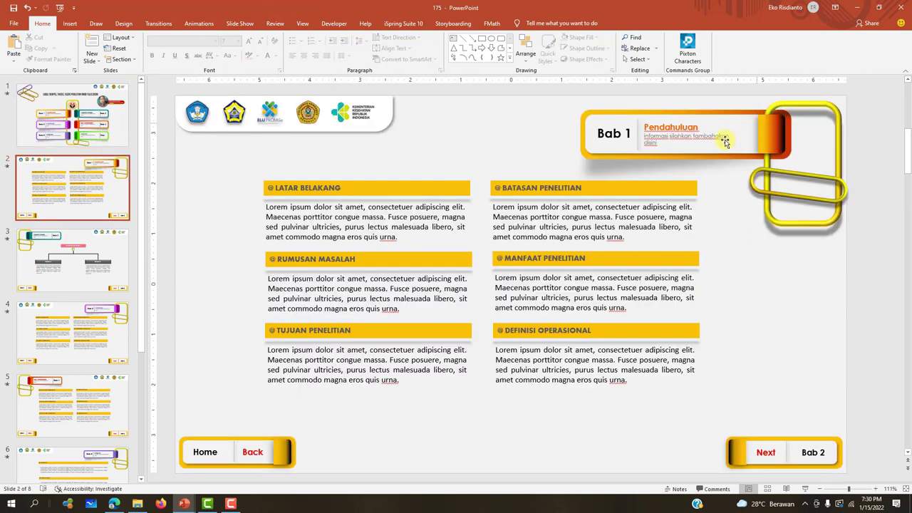
pyautogui.scroll(1, 352, 208)
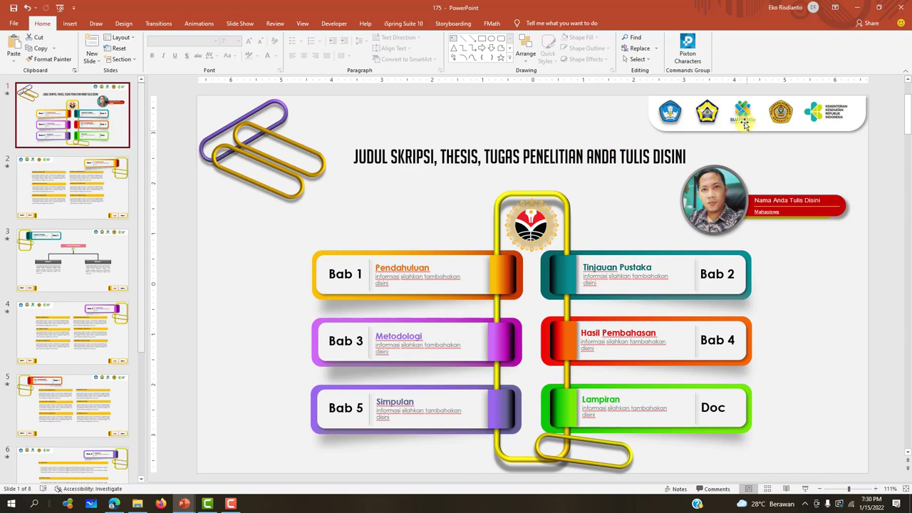
pyautogui.moveTo(729, 124)
pyautogui.mouseDown()
pyautogui.moveTo(491, 125)
pyautogui.moveTo(702, 127)
pyautogui.mouseUp()
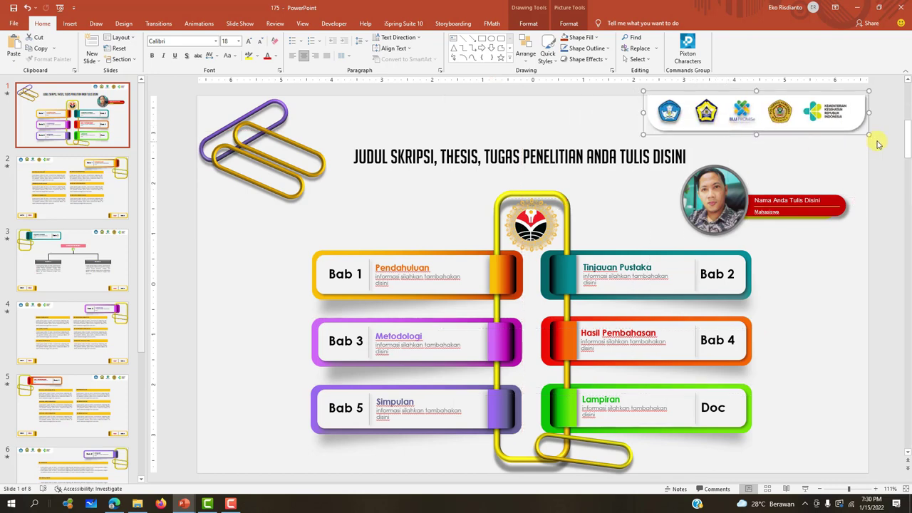
pyautogui.rightClick(761, 124)
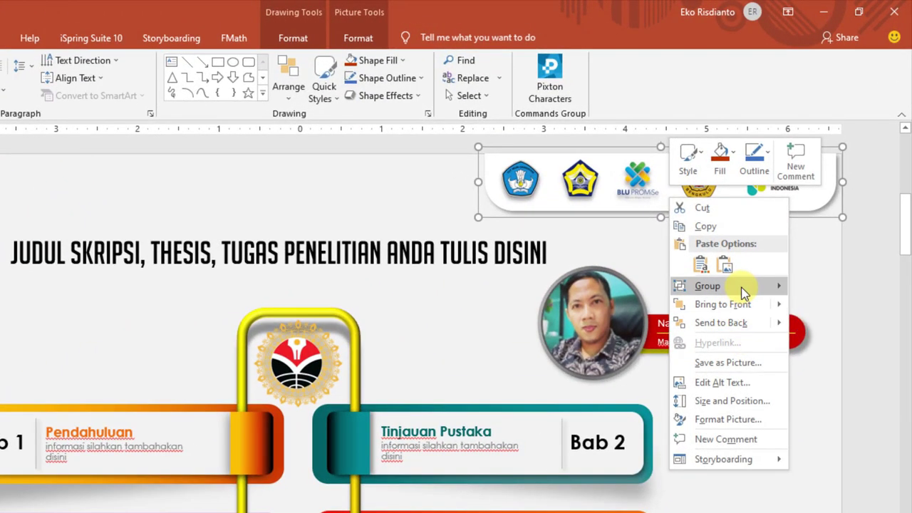
pyautogui.moveTo(744, 293)
pyautogui.click(819, 324)
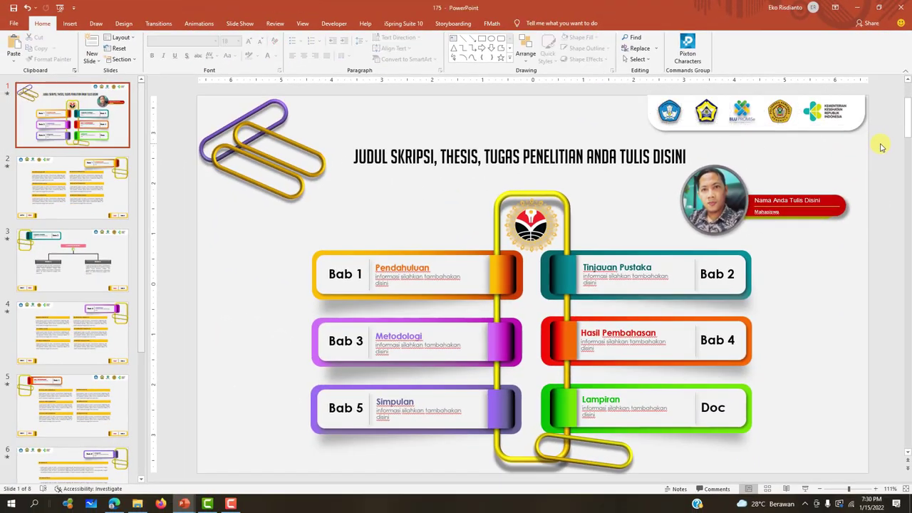
pyautogui.click(703, 119)
pyautogui.moveTo(706, 113); pyautogui.dragTo(581, 123)
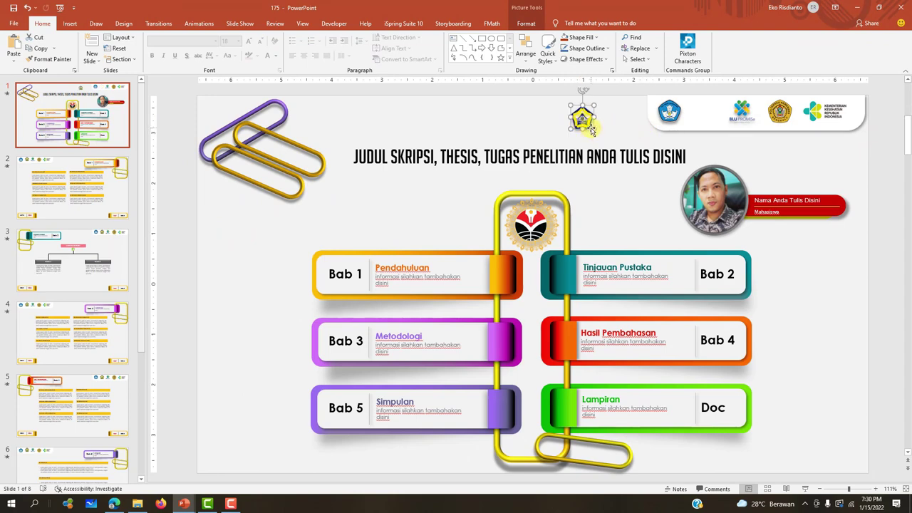
pyautogui.hotkey('ctrl', 'z')
pyautogui.click(666, 111)
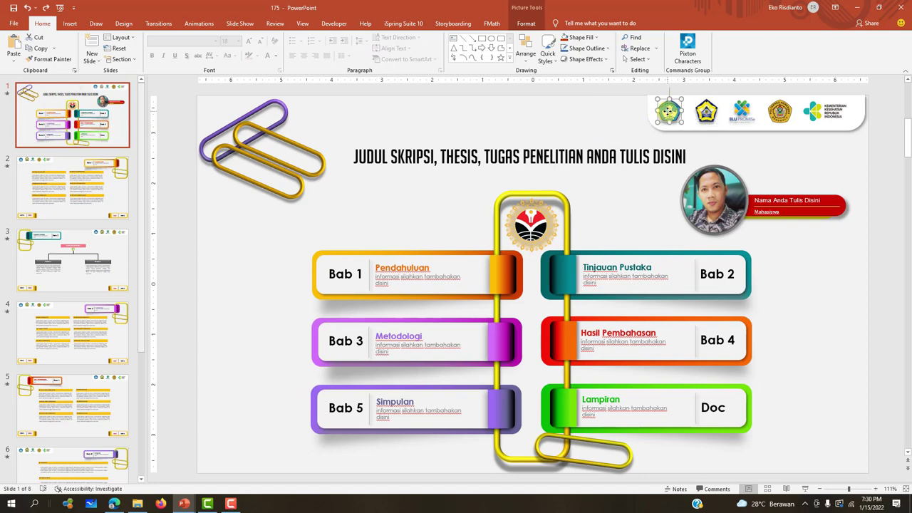
pyautogui.moveTo(670, 112); pyautogui.dragTo(533, 115)
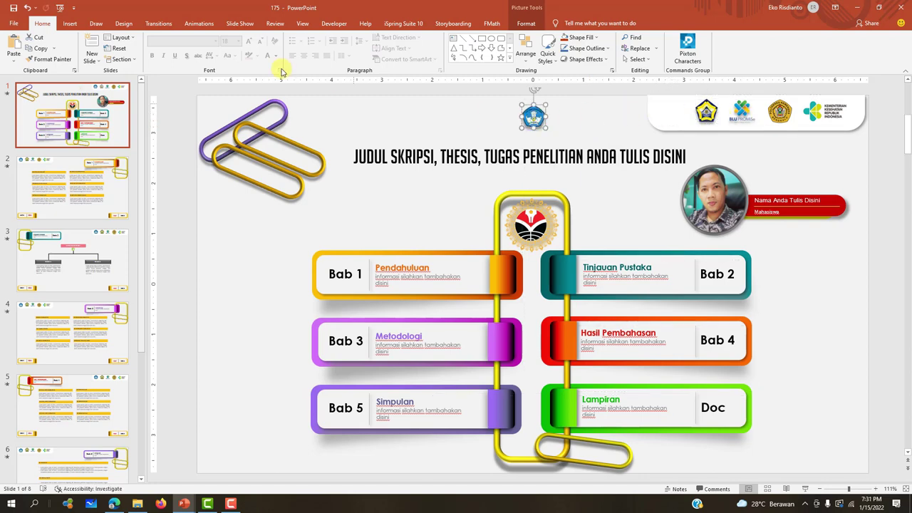
pyautogui.click(69, 23)
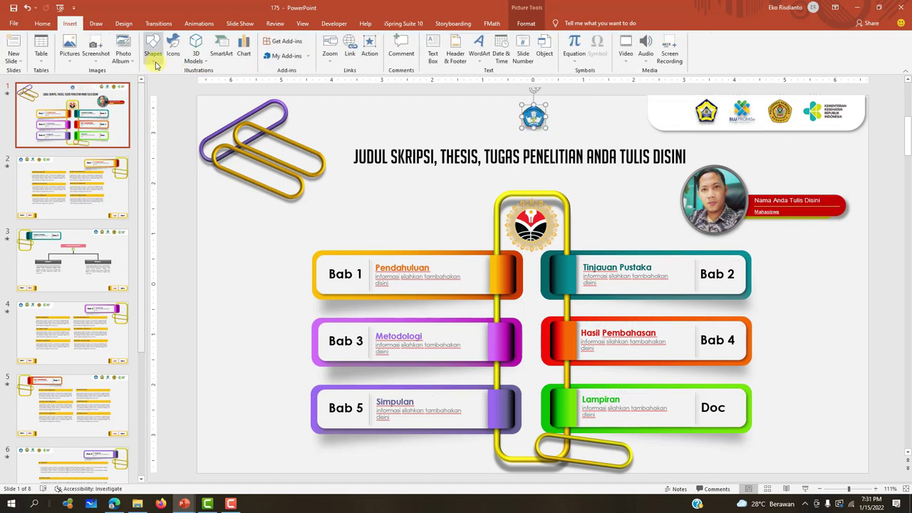
pyautogui.click(69, 55)
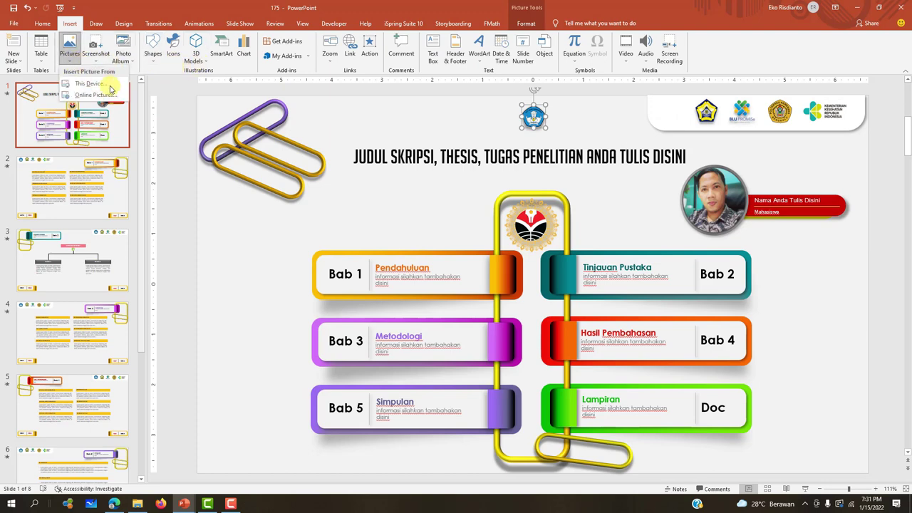
pyautogui.click(523, 117)
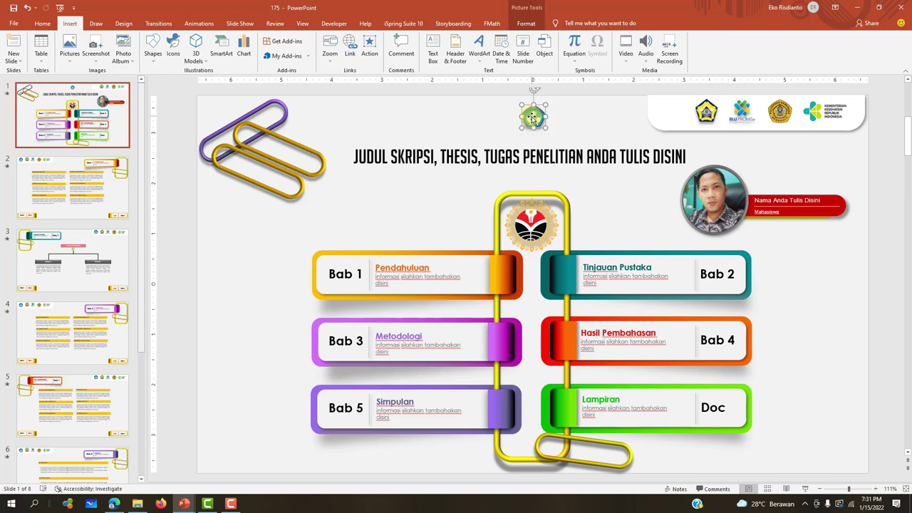
pyautogui.moveTo(522, 117); pyautogui.dragTo(660, 111)
pyautogui.click(873, 145)
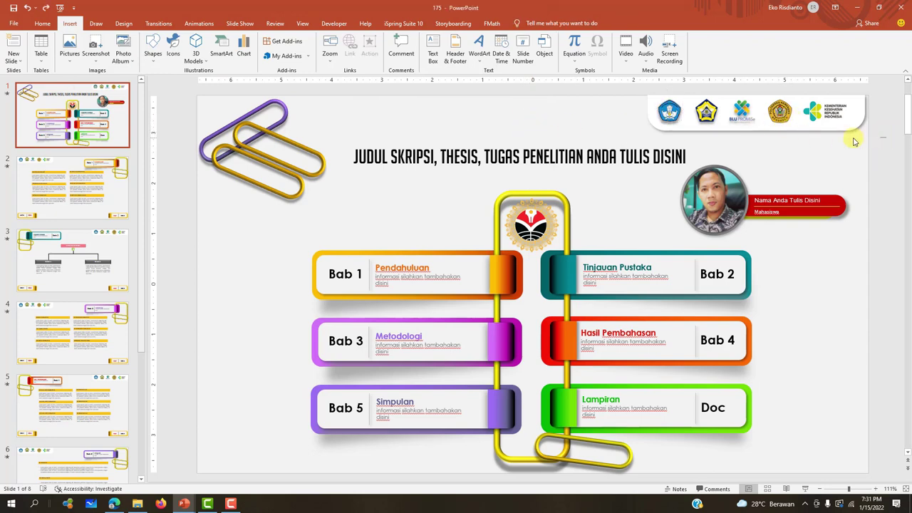
pyautogui.moveTo(885, 148); pyautogui.dragTo(639, 94)
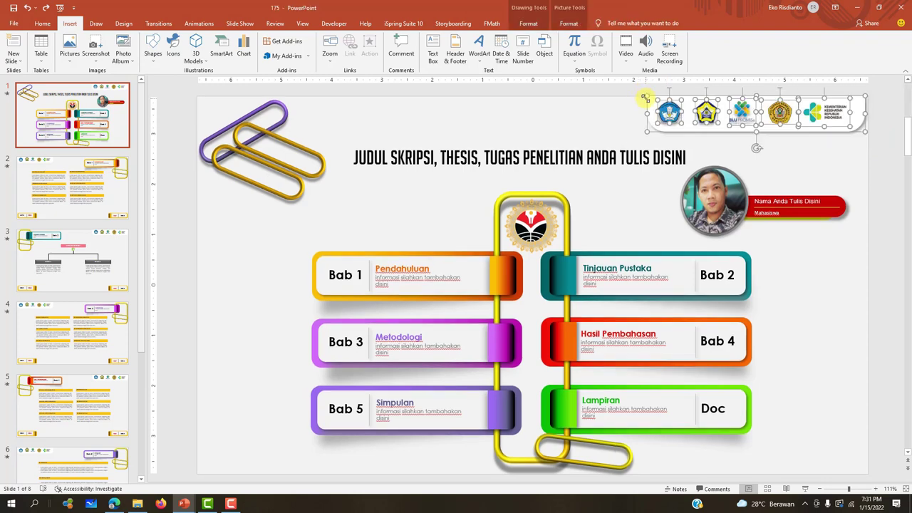
pyautogui.hotkey('ctrl', 'g')
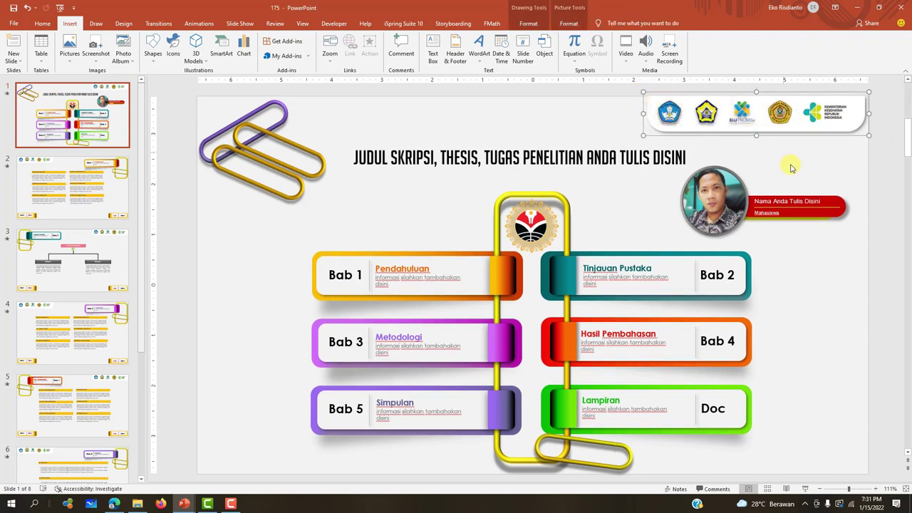
pyautogui.hotkey('ctrl', 'shift', 'g')
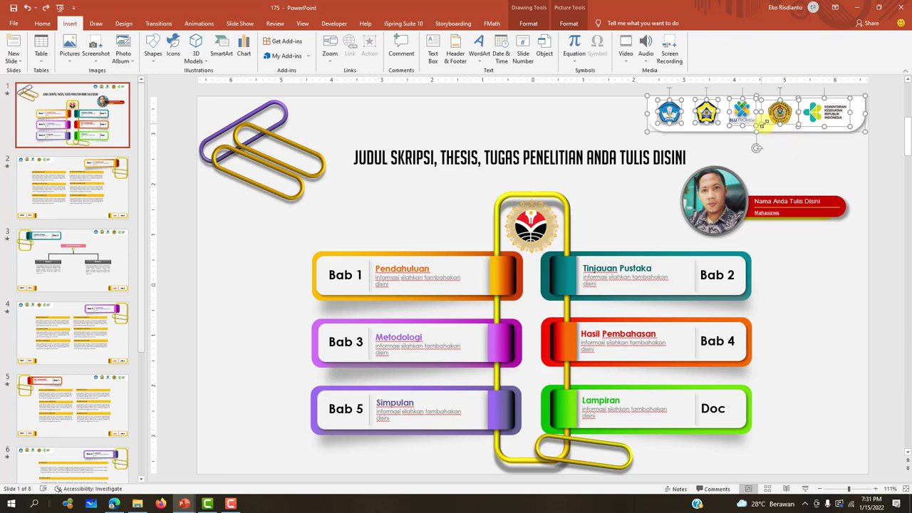
pyautogui.rightClick(774, 132)
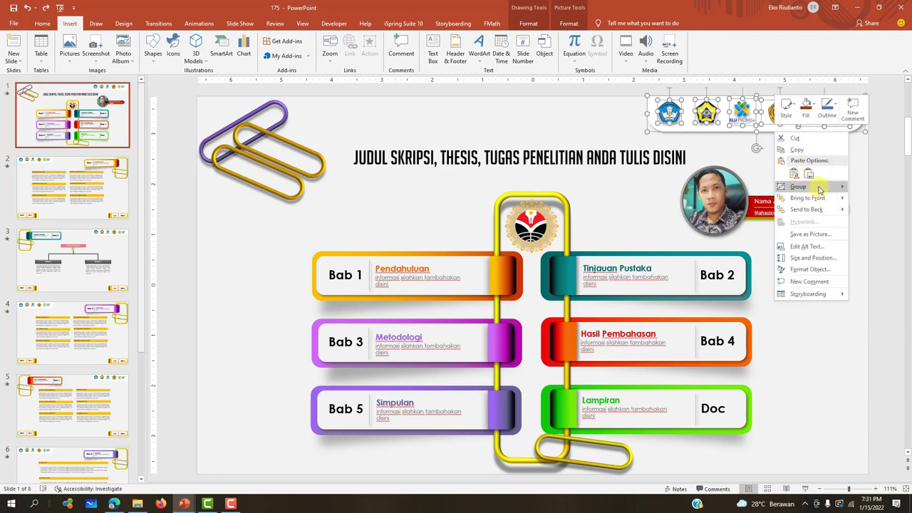
pyautogui.moveTo(819, 188)
pyautogui.click(880, 169)
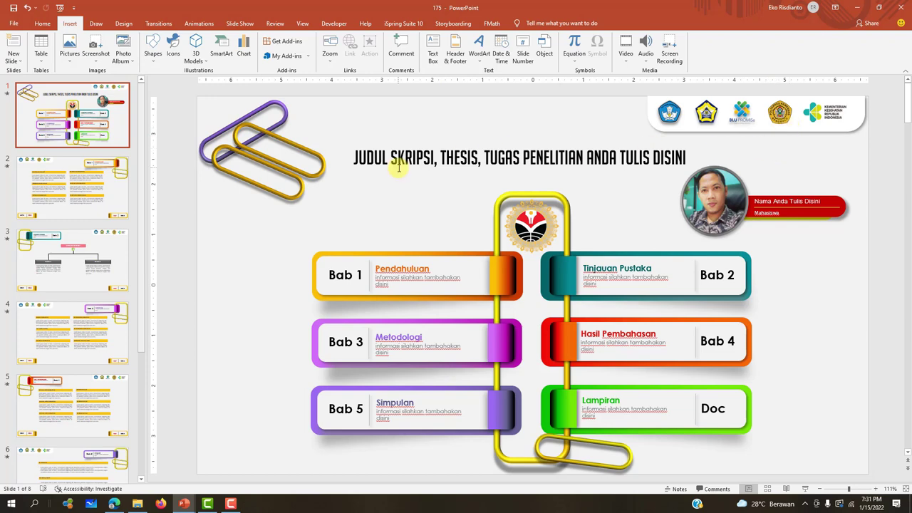
pyautogui.click(89, 181)
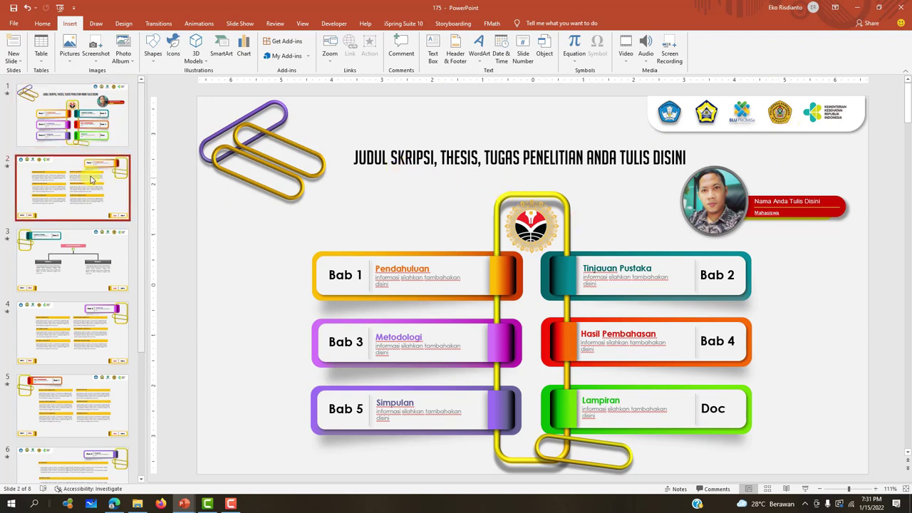
pyautogui.press('Up')
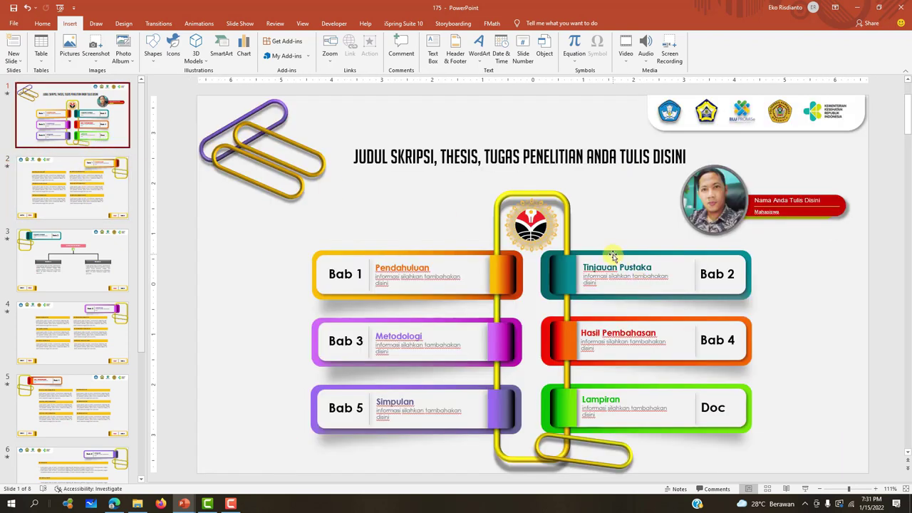
pyautogui.moveTo(616, 253); pyautogui.dragTo(693, 248)
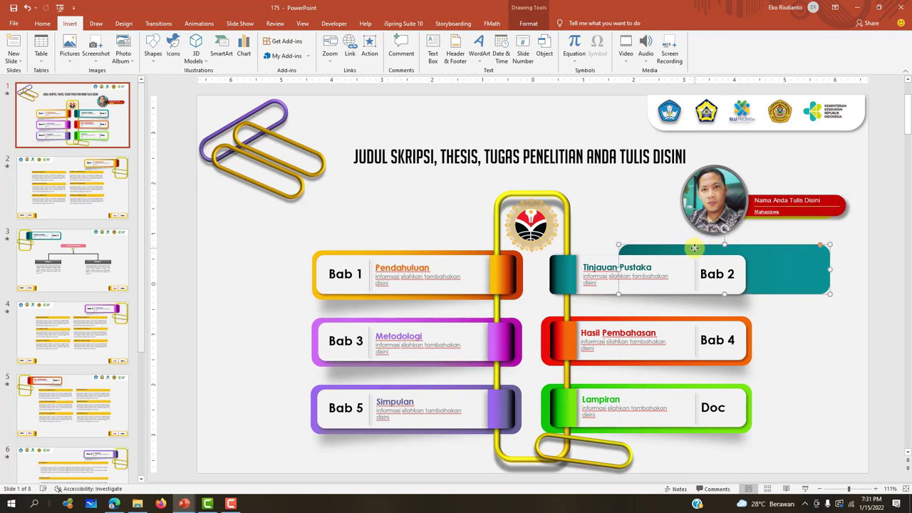
pyautogui.press('Escape')
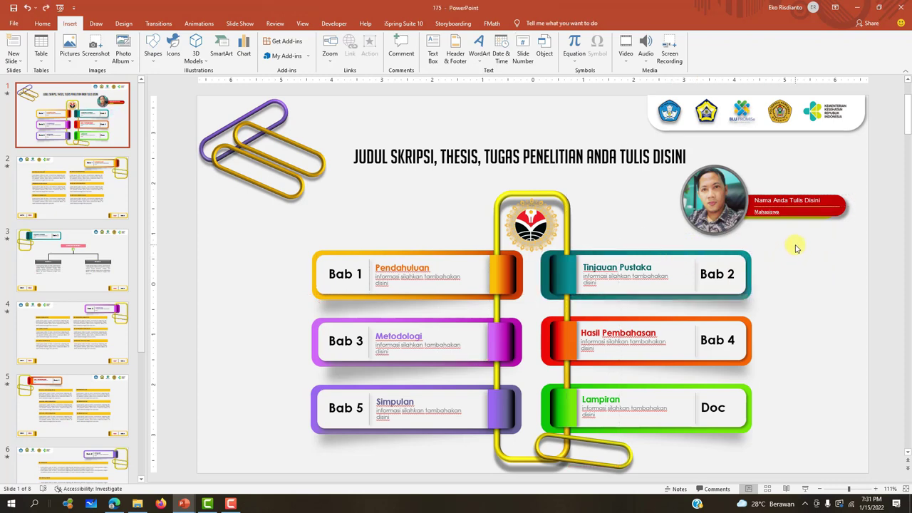
pyautogui.moveTo(795, 244); pyautogui.dragTo(532, 305)
pyautogui.moveTo(717, 255); pyautogui.dragTo(736, 244)
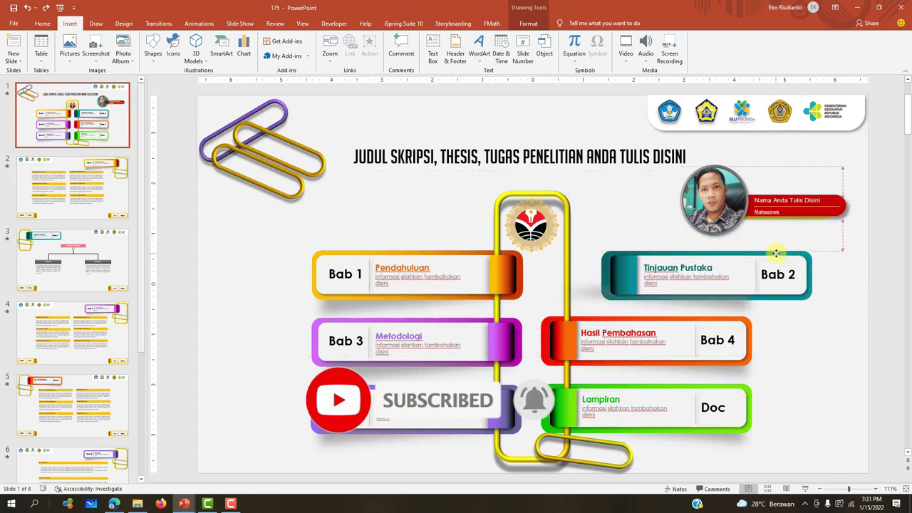
pyautogui.hotkey('ctrl', 'z')
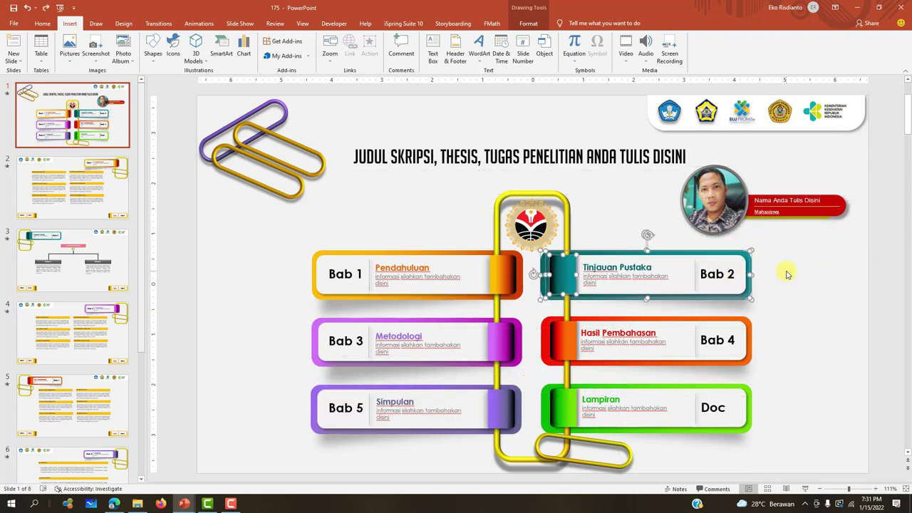
pyautogui.click(783, 270)
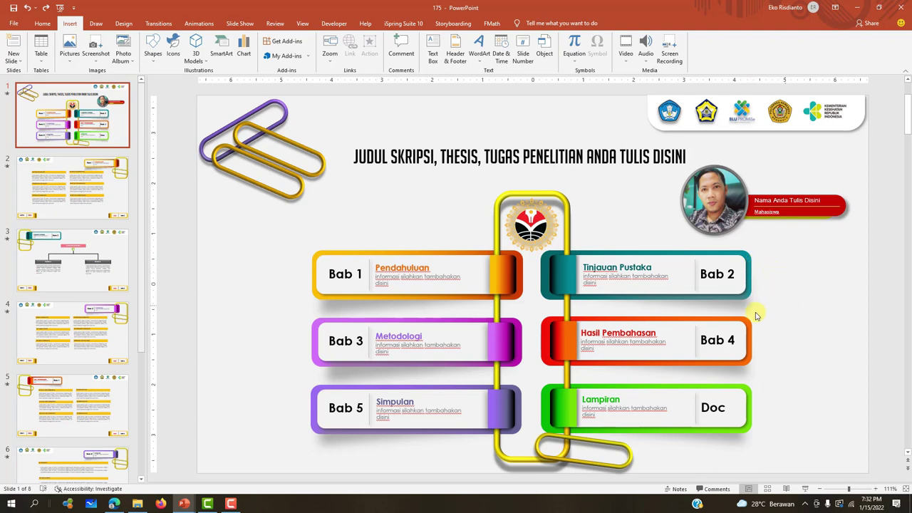
pyautogui.moveTo(744, 289); pyautogui.dragTo(634, 264)
pyautogui.click(804, 489)
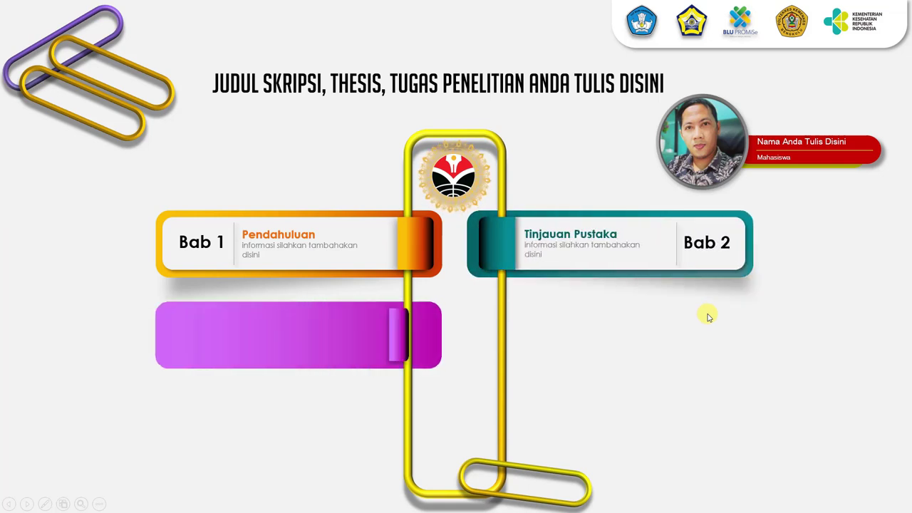
pyautogui.press('Escape')
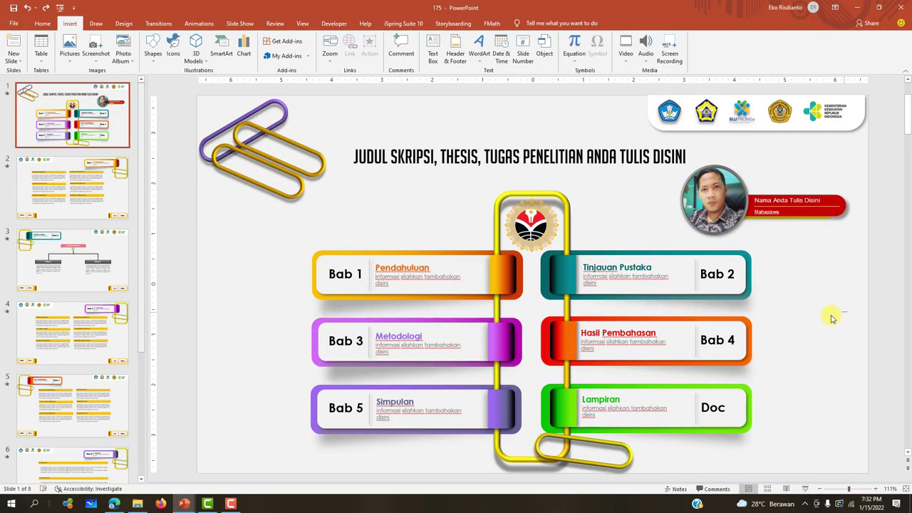
pyautogui.moveTo(847, 312); pyautogui.dragTo(507, 242)
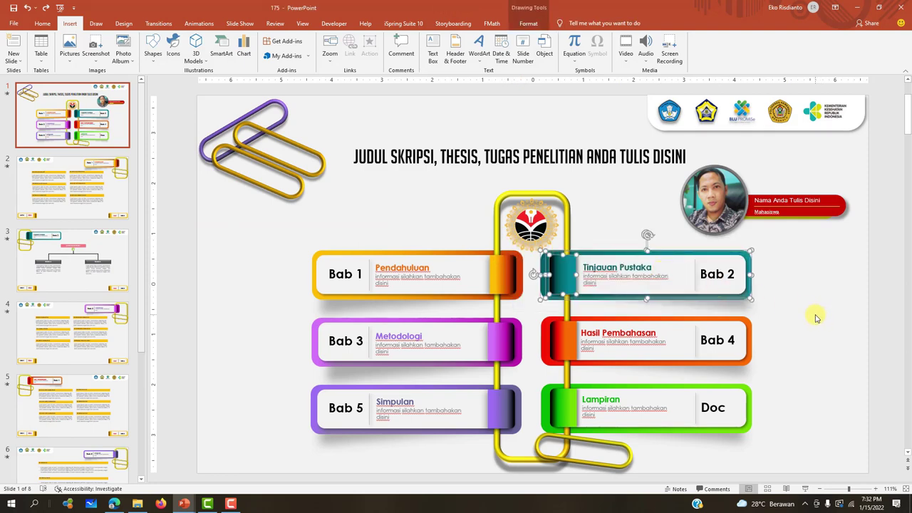
# Step: Add a new slide 2, delete its placeholders, and paste the Bab 2 header at the top-left
pyautogui.click(102, 139)
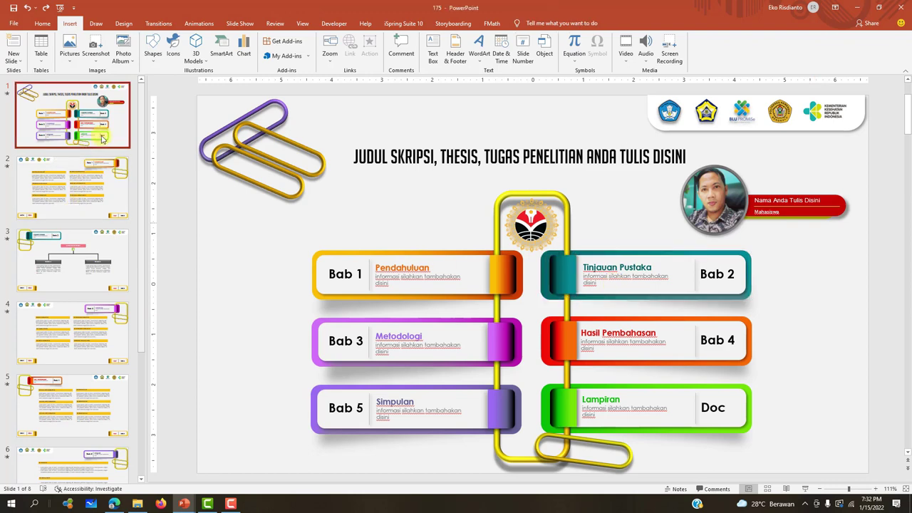
pyautogui.press('Return')
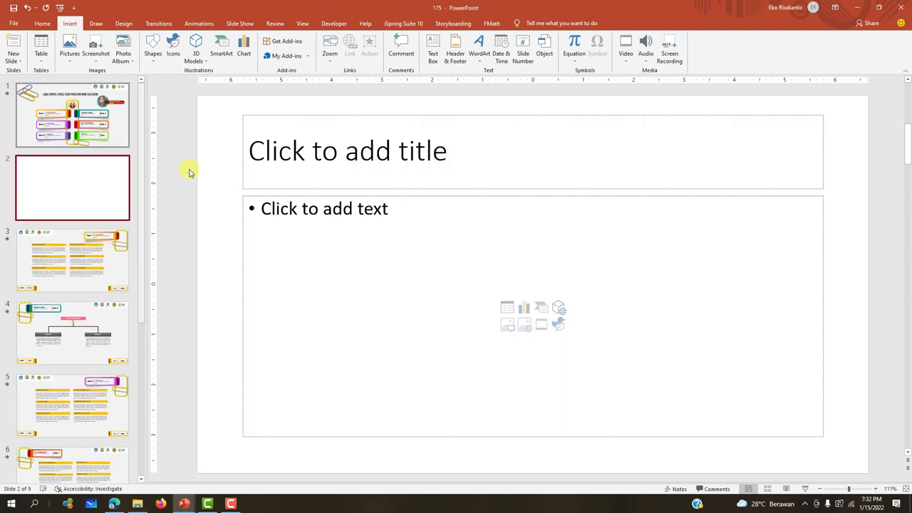
pyautogui.click(212, 205)
pyautogui.hotkey('ctrl', 'a')
pyautogui.press('Delete')
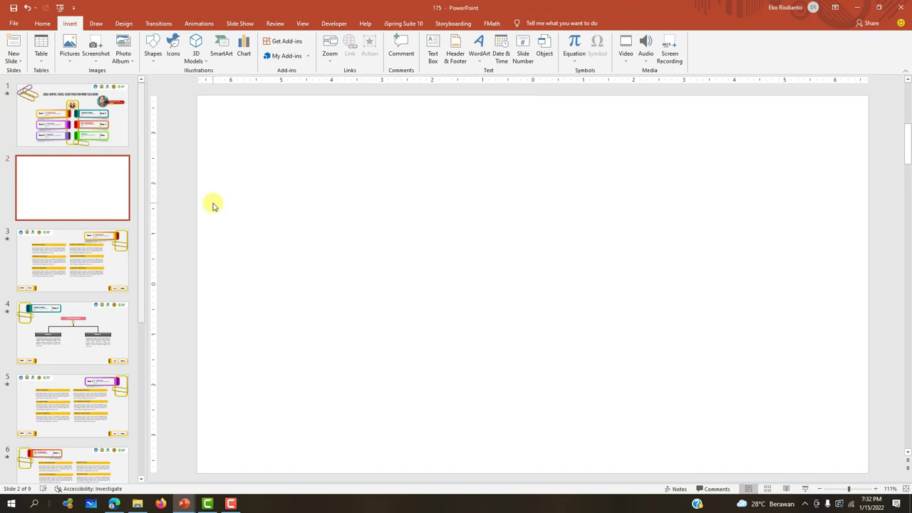
pyautogui.hotkey('ctrl', 'v')
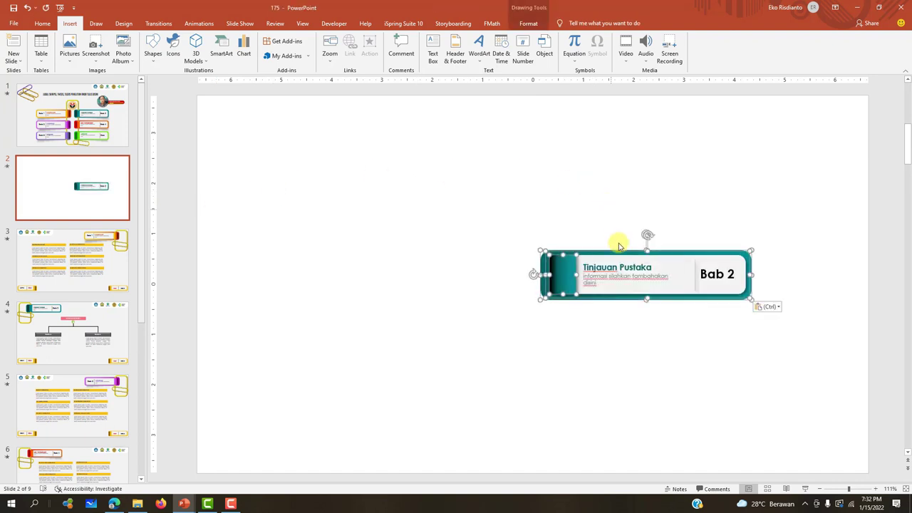
pyautogui.moveTo(613, 247); pyautogui.dragTo(318, 125)
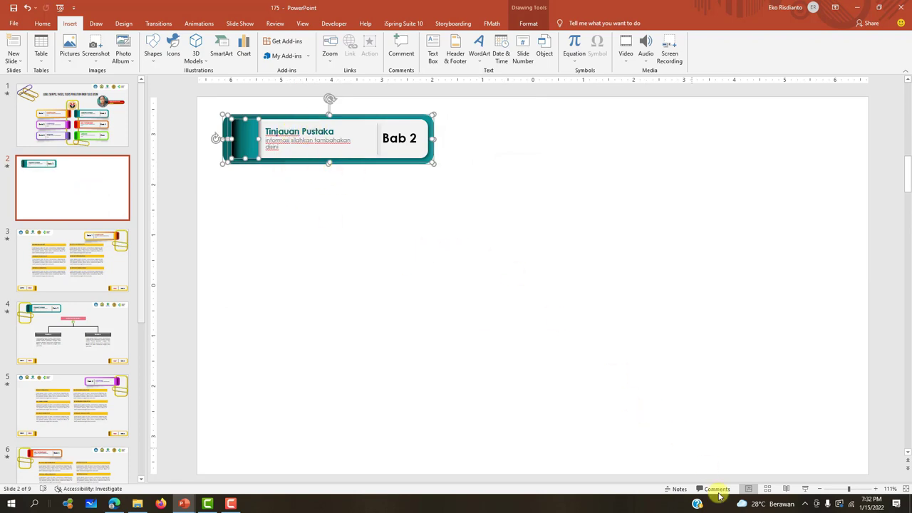
pyautogui.click(654, 389)
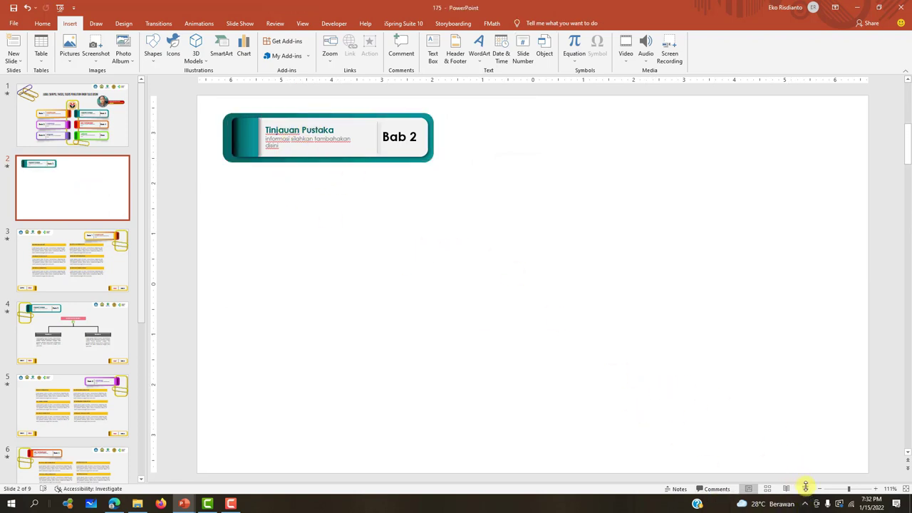
# Step: Preview slide 2 as a slide show, then return to slide 2 in the editor
pyautogui.click(805, 487)
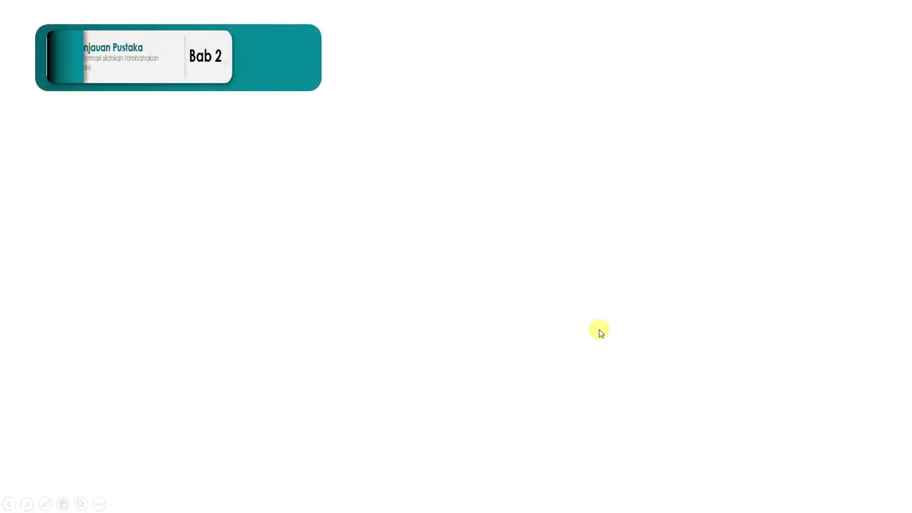
pyautogui.press('Escape')
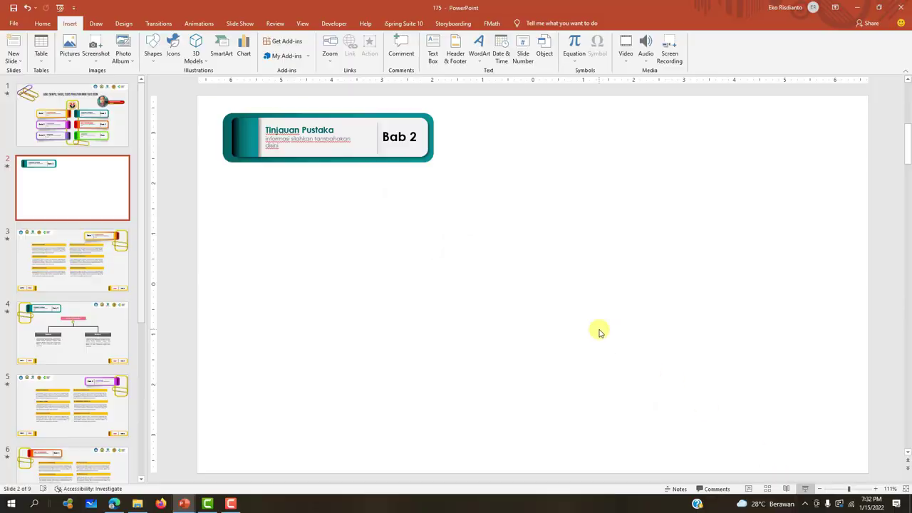
pyautogui.click(81, 126)
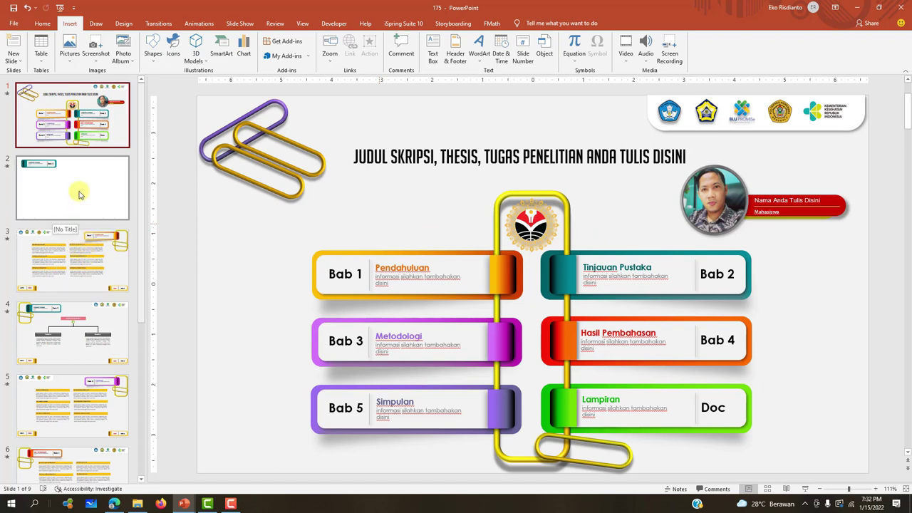
pyautogui.click(91, 211)
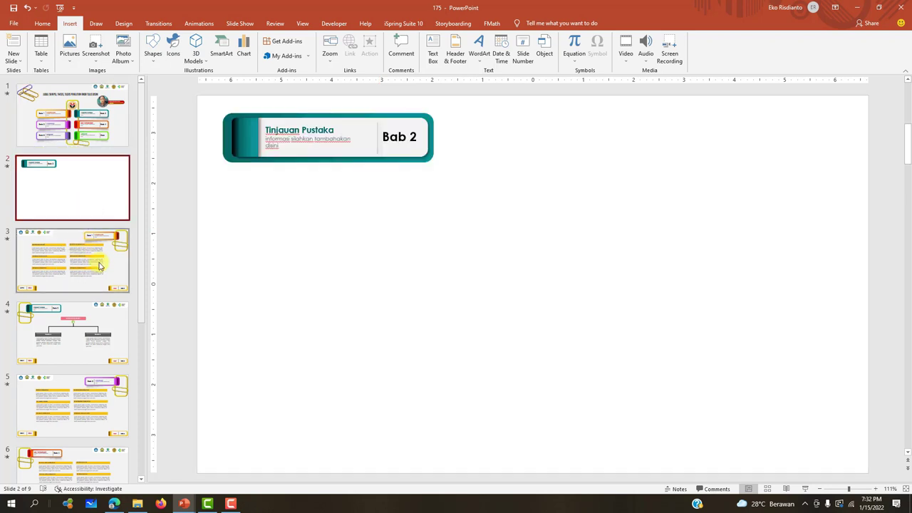
# Step: Delete the empty Bab 2 slide so Pendahuluan becomes slide 2
pyautogui.press('Delete')
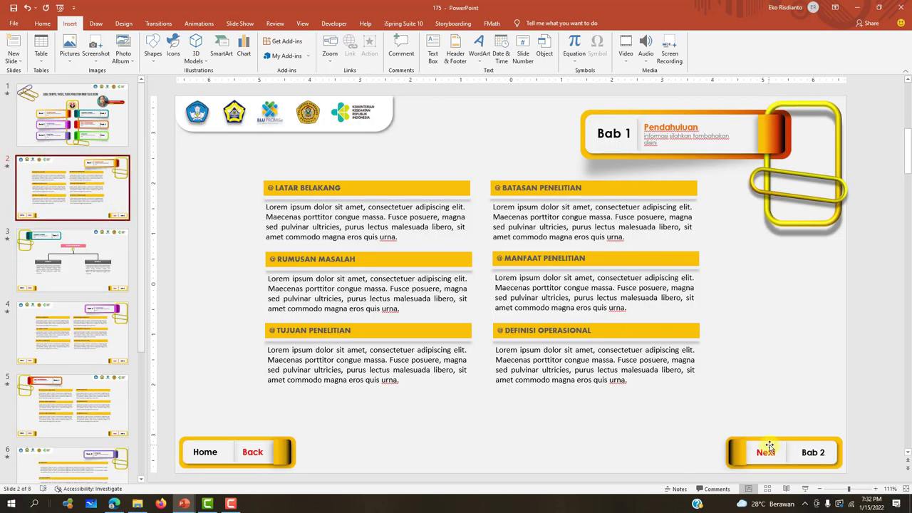
pyautogui.click(117, 135)
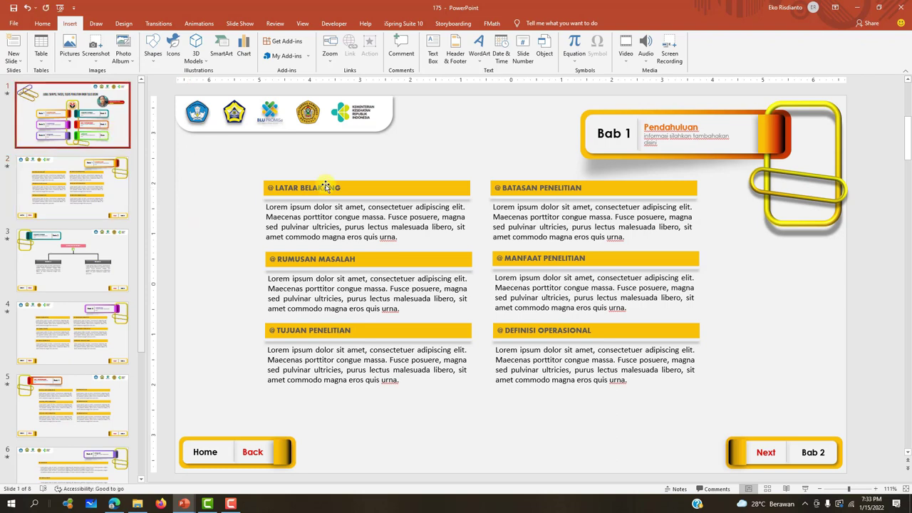
pyautogui.scroll(-1, 877, 381)
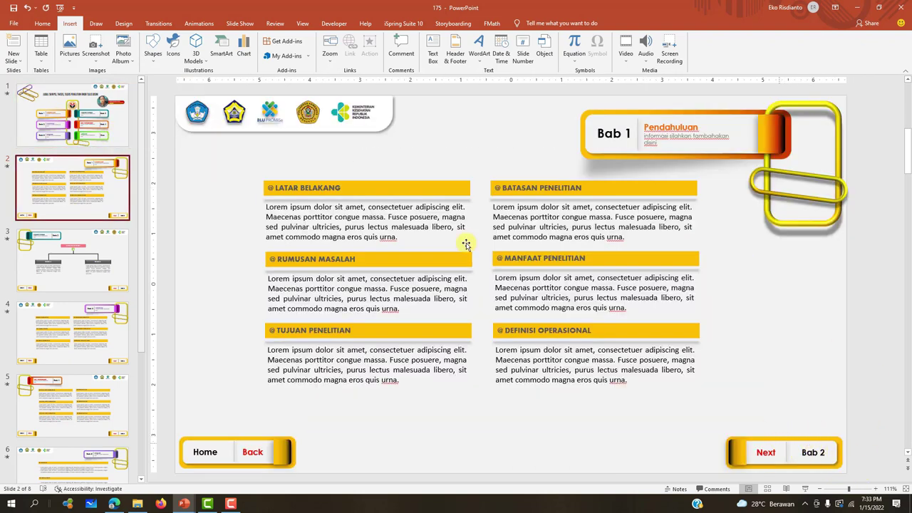
pyautogui.click(93, 133)
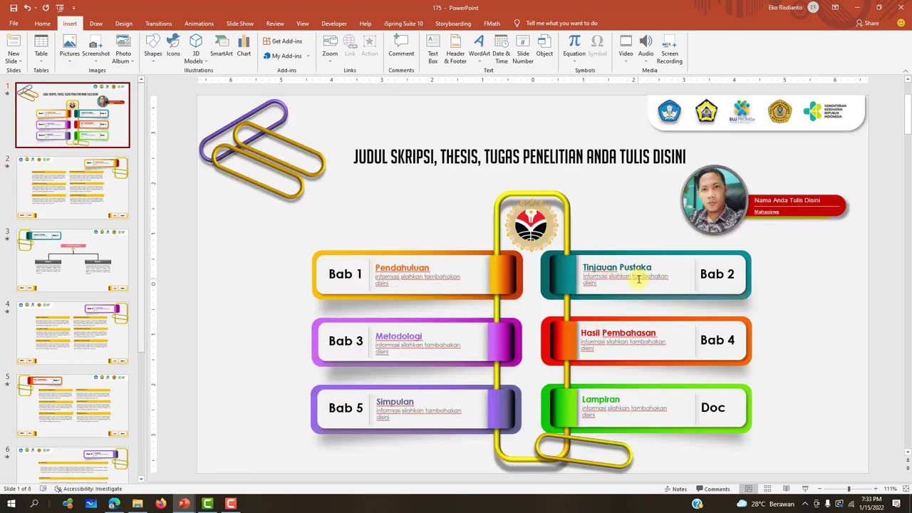
pyautogui.click(13, 189)
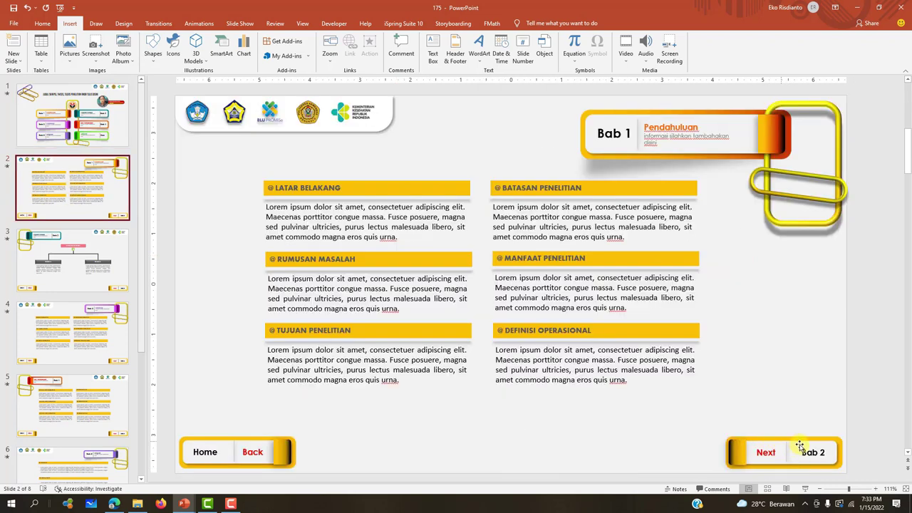
pyautogui.click(89, 132)
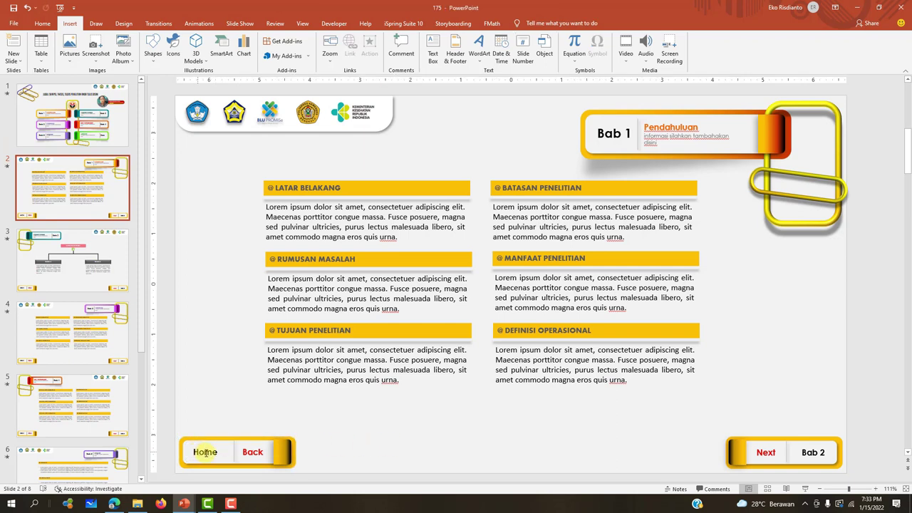
# Step: Select the Home box within the Home/Back button group on the Pendahuluan slide
pyautogui.click(205, 452)
pyautogui.click(211, 448)
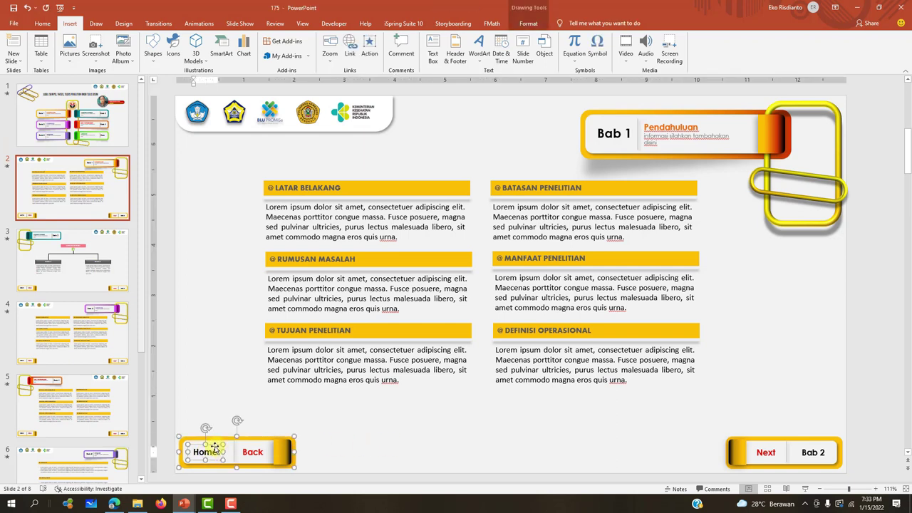
pyautogui.click(297, 448)
pyautogui.click(218, 443)
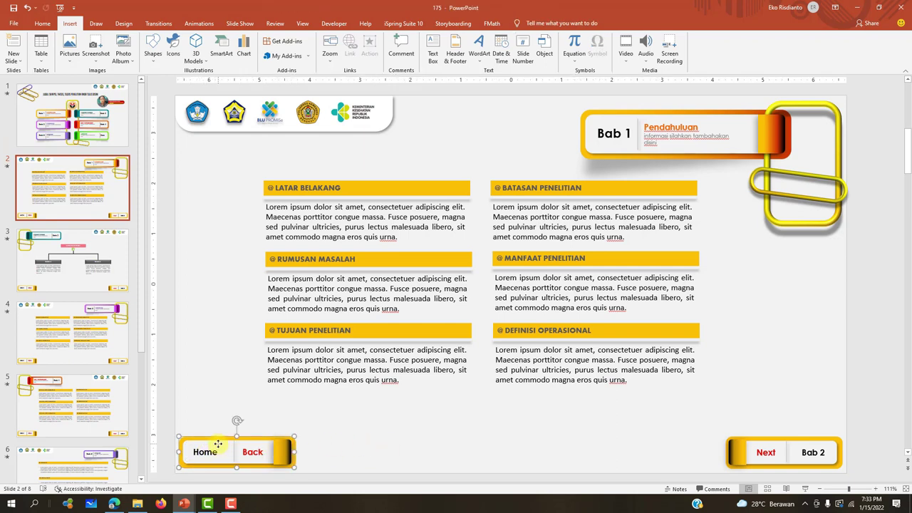
pyautogui.press('Escape')
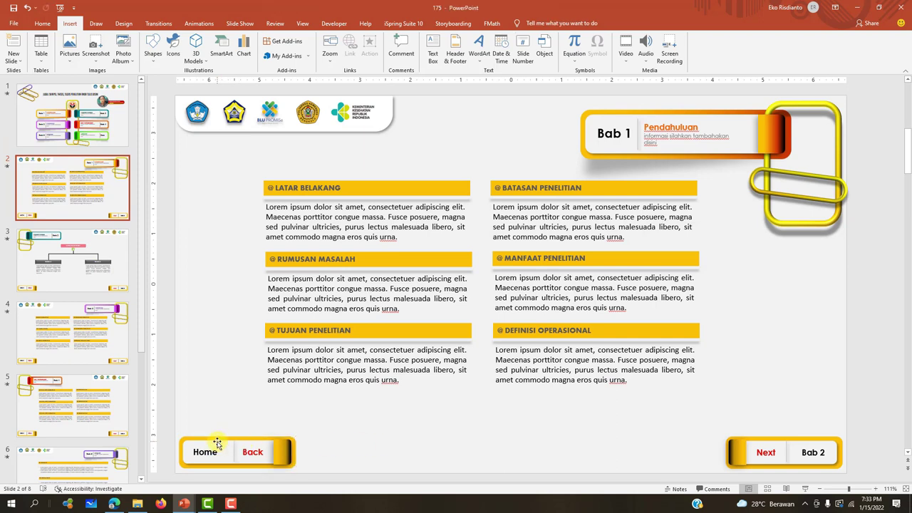
pyautogui.moveTo(242, 446)
pyautogui.mouseDown()
pyautogui.moveTo(373, 429)
pyautogui.moveTo(238, 441)
pyautogui.mouseUp()
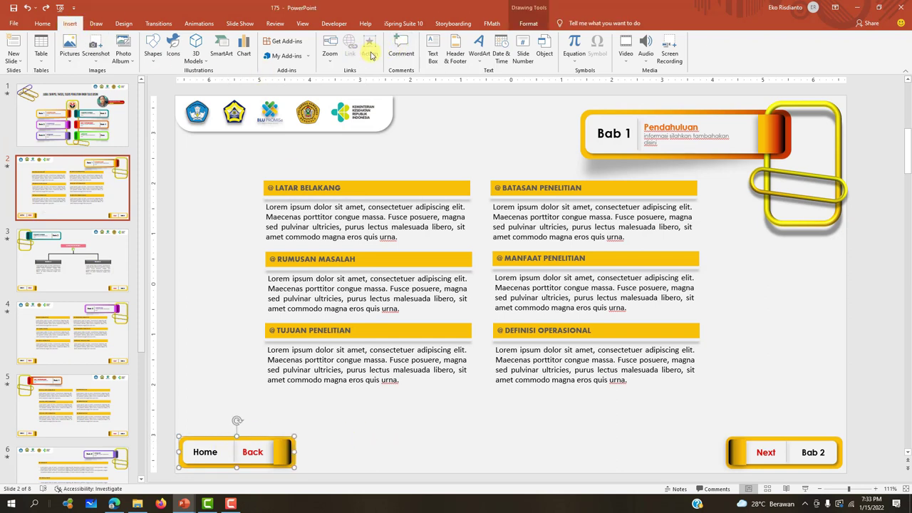
pyautogui.click(347, 436)
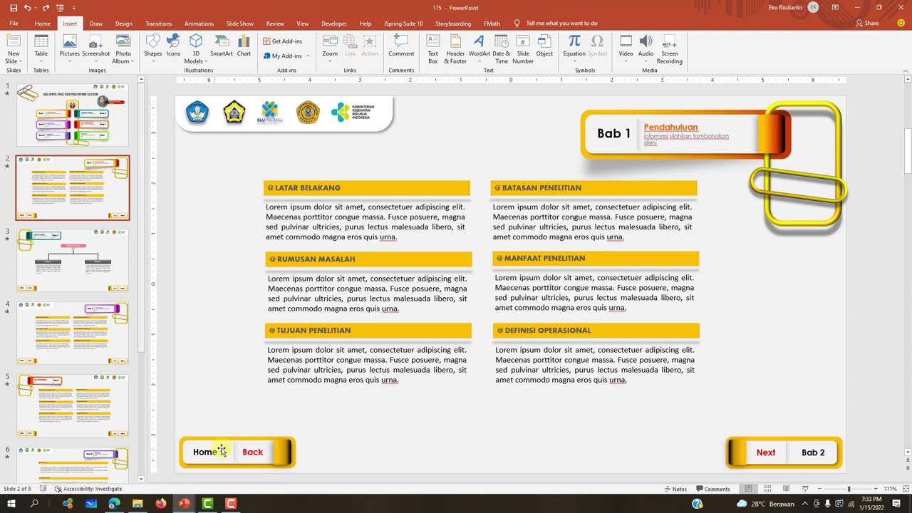
pyautogui.click(209, 448)
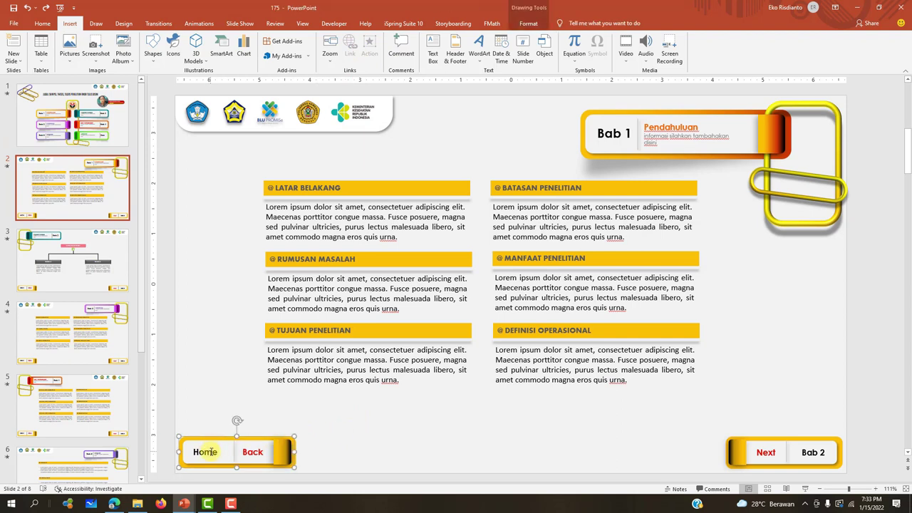
pyautogui.click(211, 447)
pyautogui.click(212, 447)
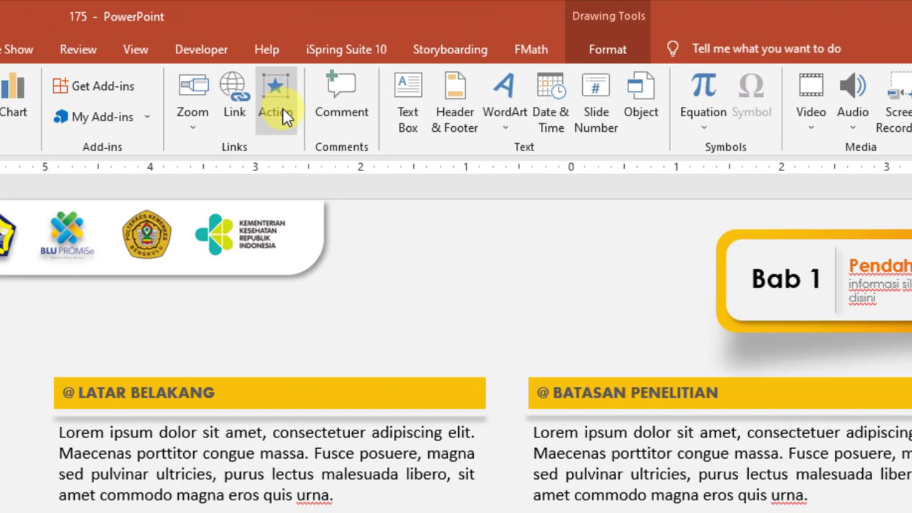
# Step: Give the Pendahuluan slide's Home box an Action hyperlink to Slide 1, the chapter menu
pyautogui.click(373, 52)
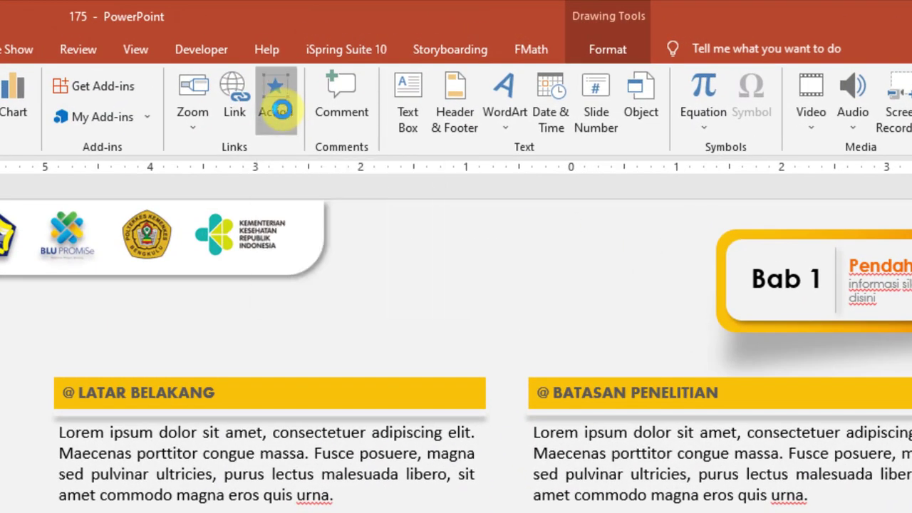
pyautogui.click(279, 108)
pyautogui.click(369, 299)
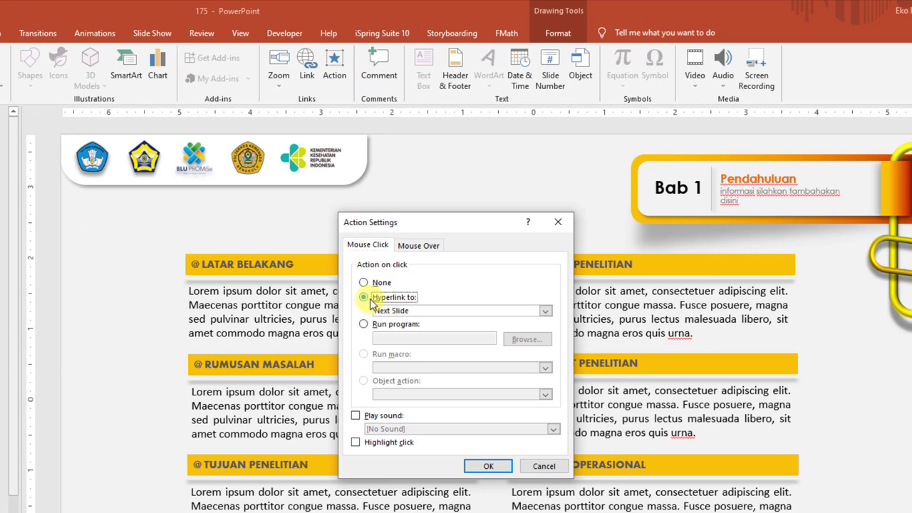
pyautogui.click(399, 312)
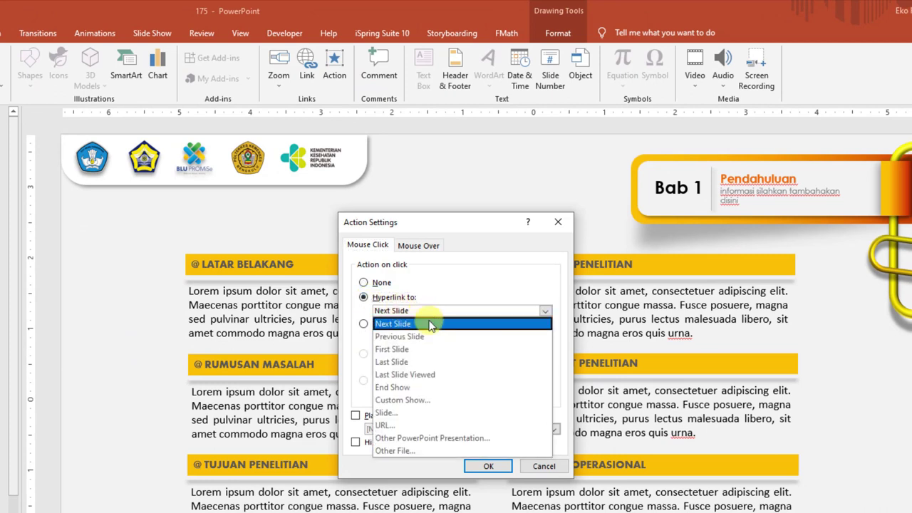
pyautogui.click(394, 414)
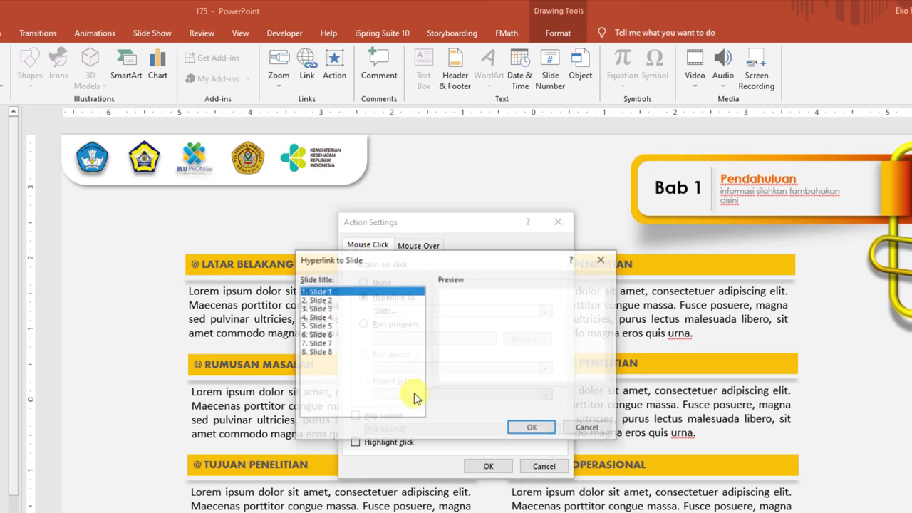
pyautogui.click(330, 297)
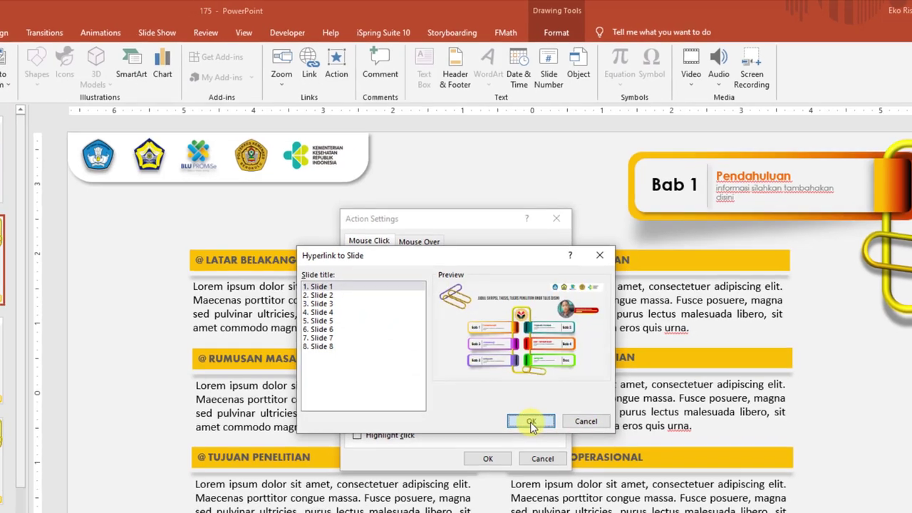
pyautogui.click(532, 427)
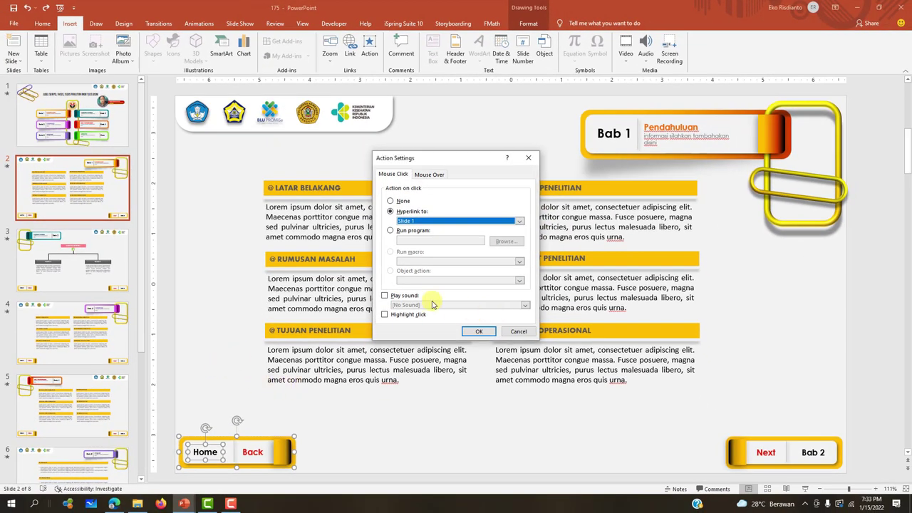
pyautogui.click(481, 333)
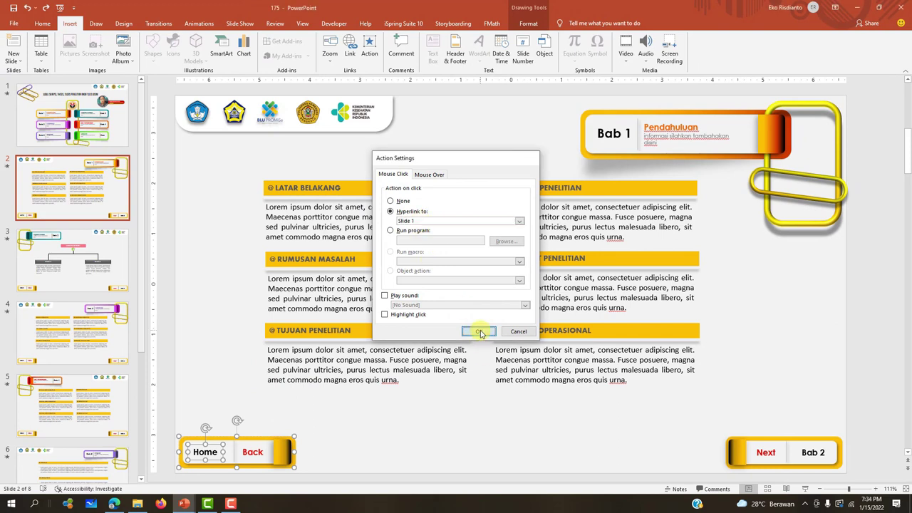
pyautogui.click(192, 379)
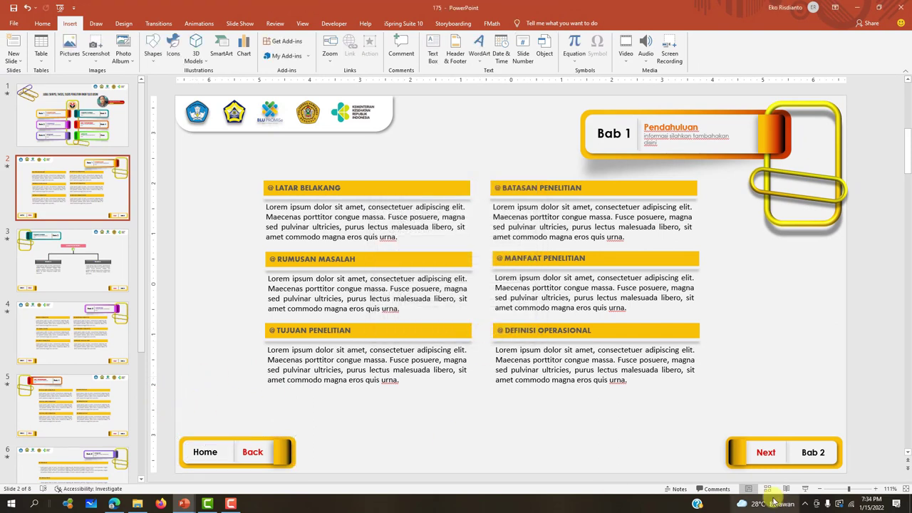
# Step: Run the slide show, click Home on slide 2 to return to the menu, then exit
pyautogui.click(803, 490)
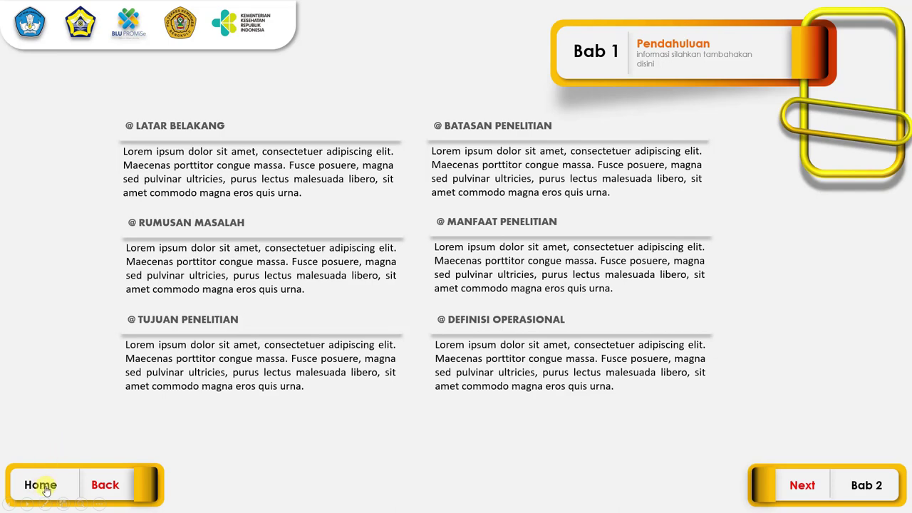
pyautogui.click(46, 491)
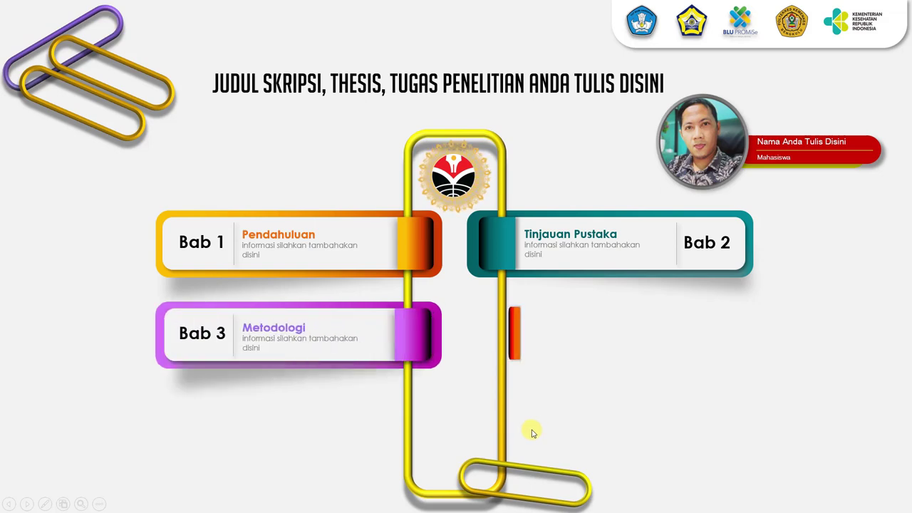
pyautogui.press('Escape')
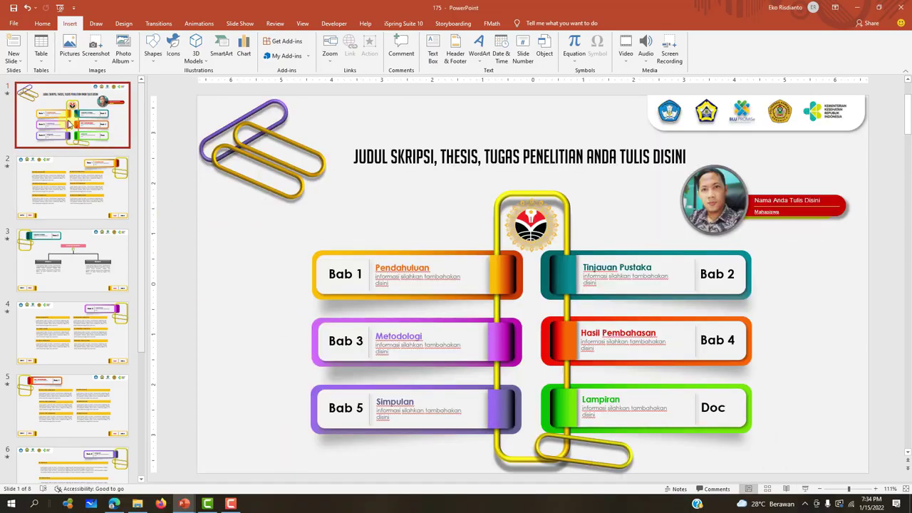
pyautogui.click(241, 228)
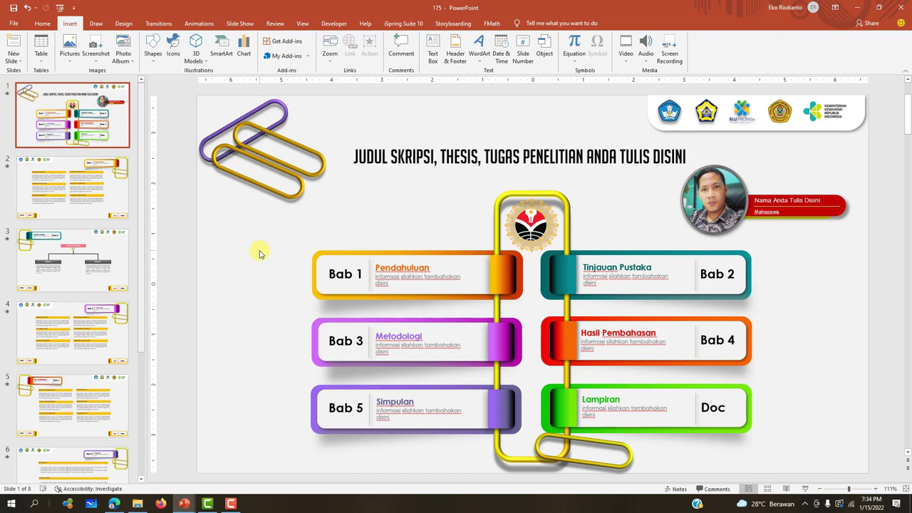
# Step: Give the chapter menu slide a 6-second Curtains transition and test it via Home in a slide show
pyautogui.click(164, 23)
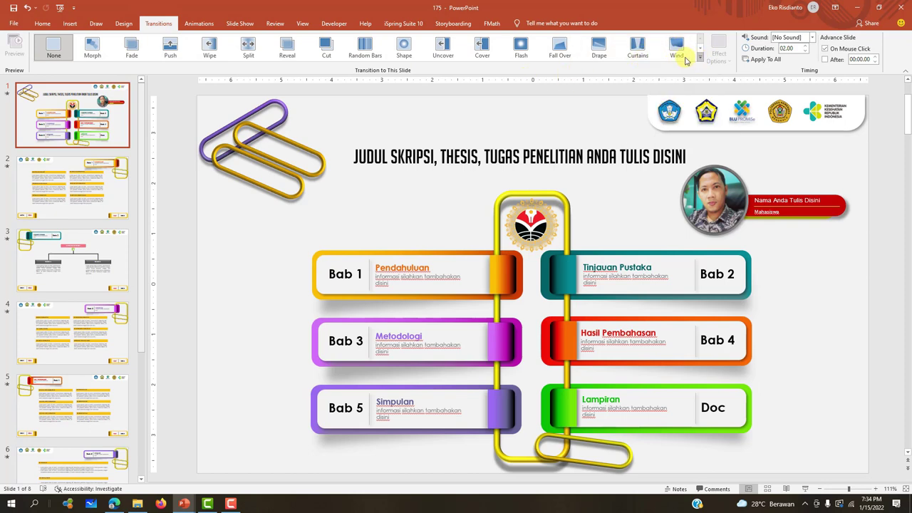
pyautogui.click(637, 48)
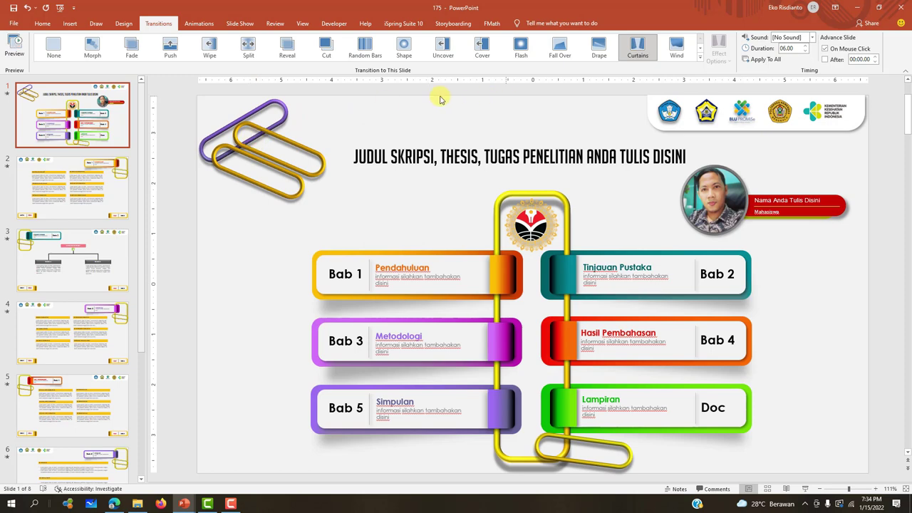
pyautogui.click(63, 205)
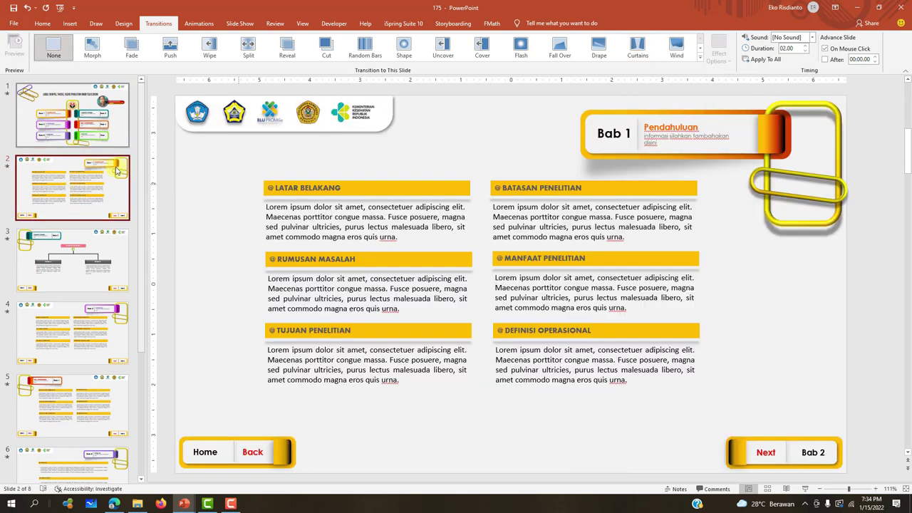
pyautogui.click(806, 492)
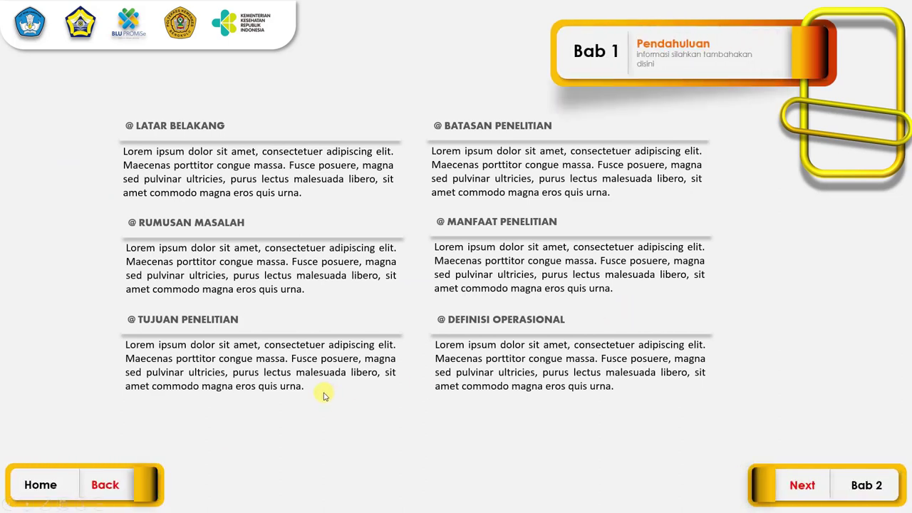
pyautogui.click(48, 486)
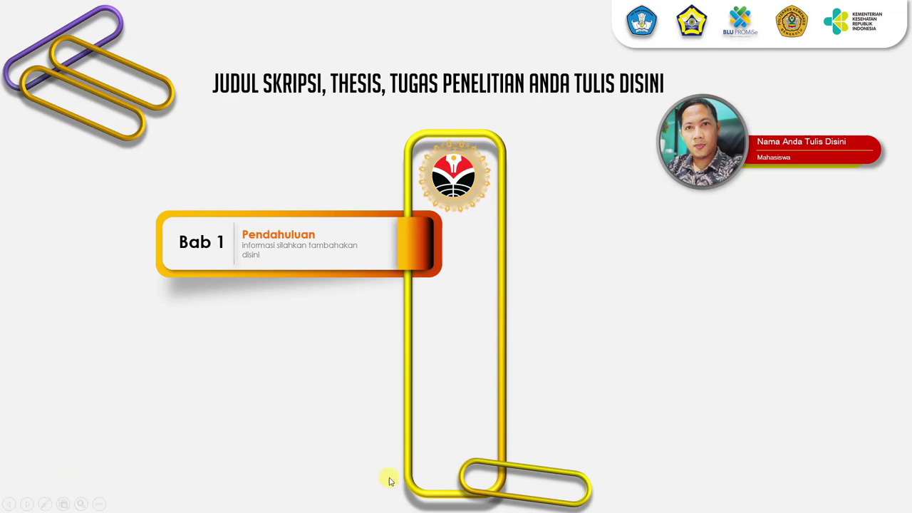
pyautogui.press('Escape')
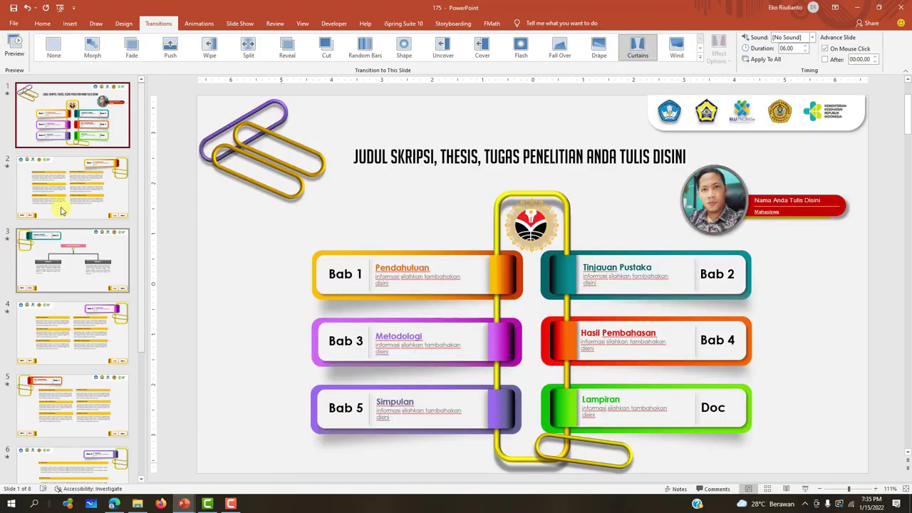
pyautogui.click(99, 192)
# Step: Briefly preview the Bab 1 slide in a slide show
pyautogui.click(73, 132)
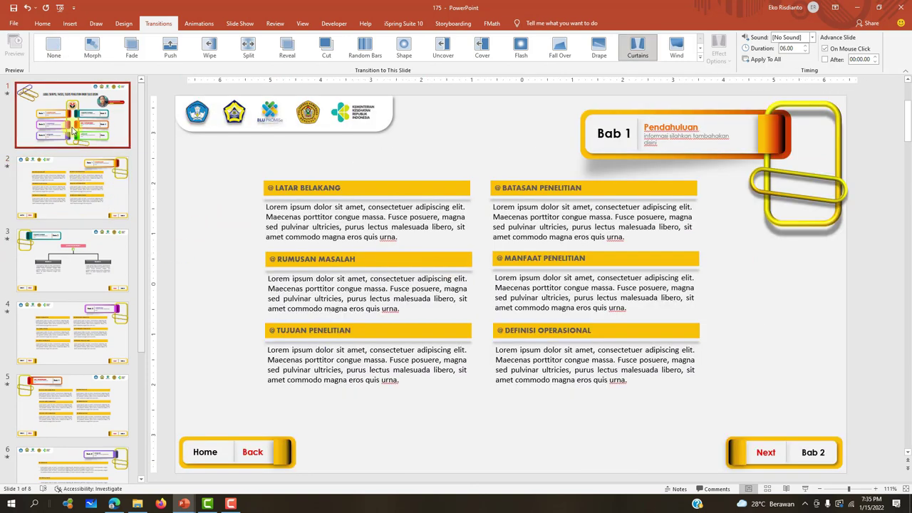
pyautogui.click(127, 208)
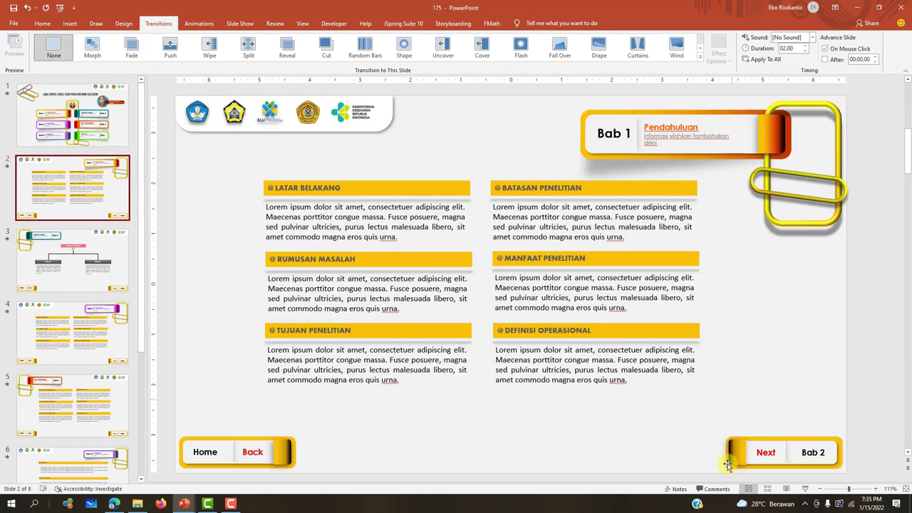
pyautogui.click(805, 491)
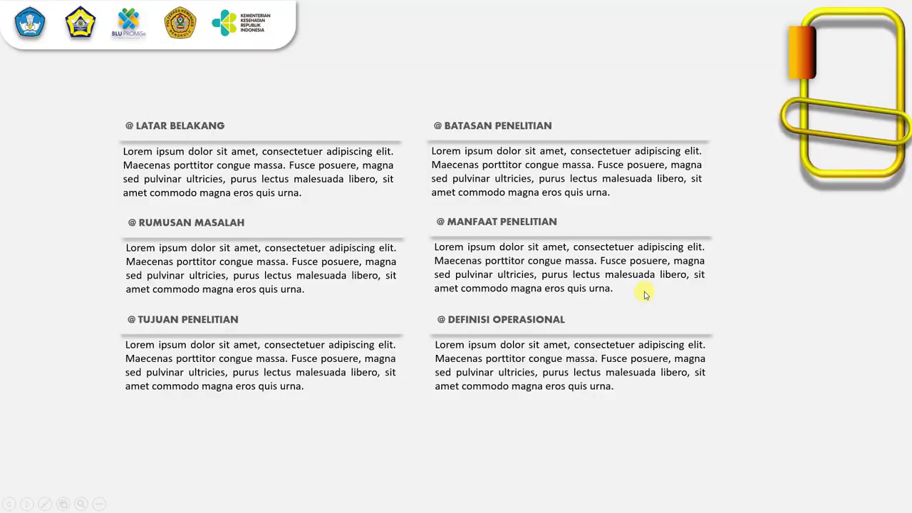
pyautogui.press('Escape')
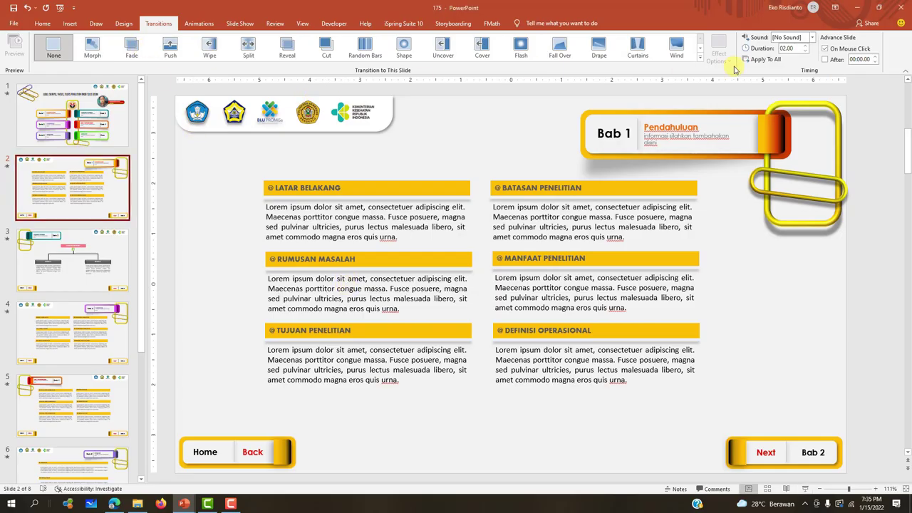
# Step: Replace a trial Origami transition with a 1-second Cover transition on the Bab 1 slide, then play from the menu slide
pyautogui.click(699, 59)
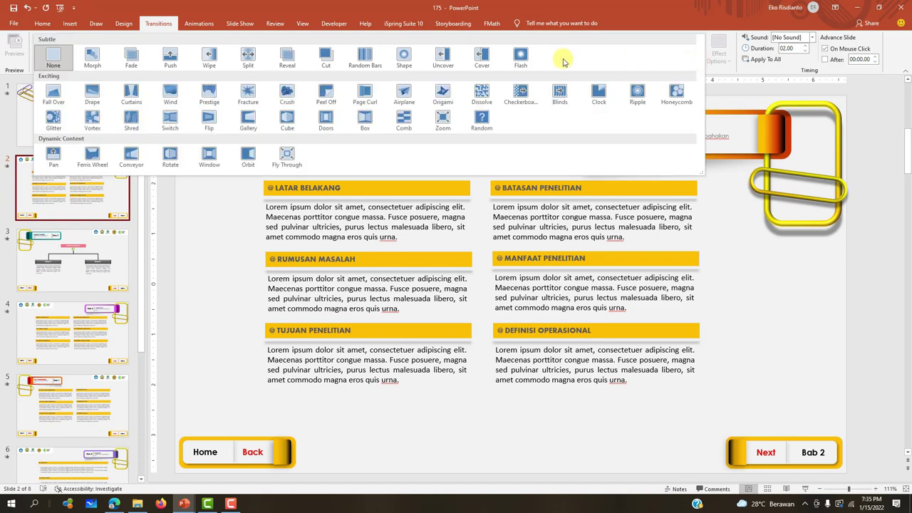
pyautogui.click(445, 95)
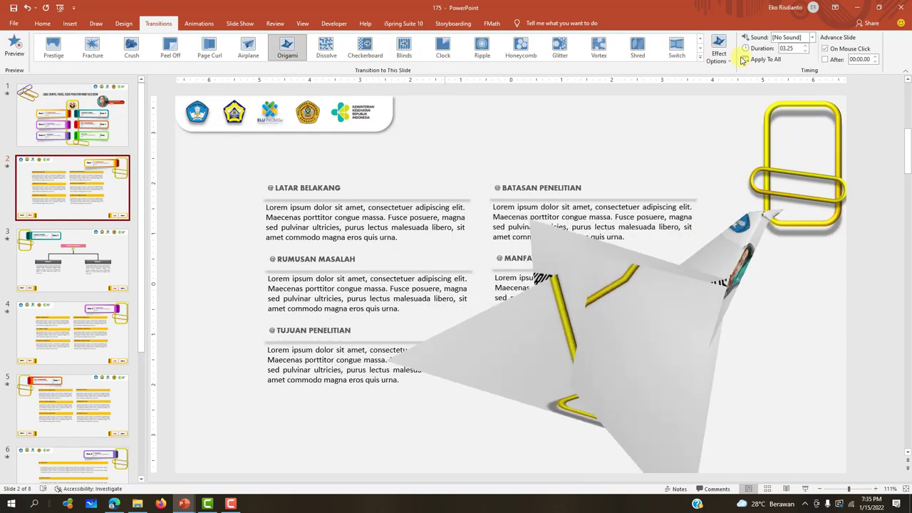
pyautogui.click(700, 57)
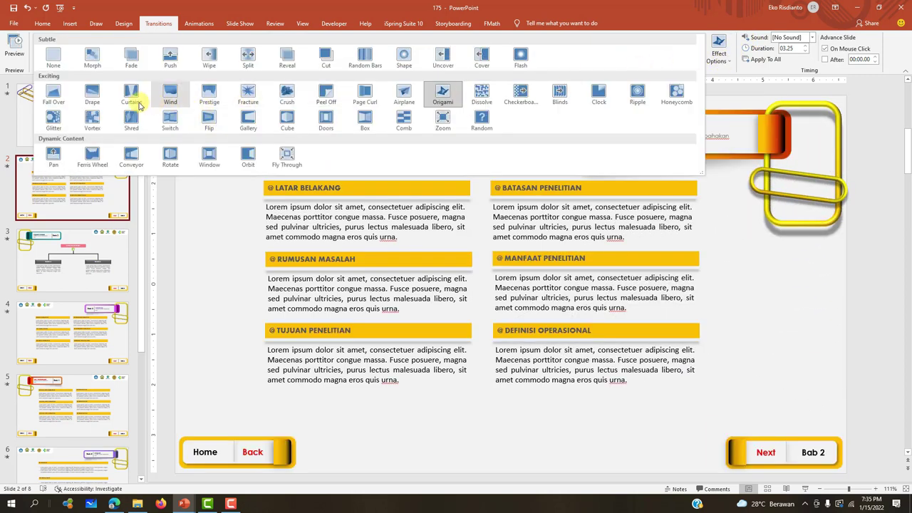
pyautogui.click(482, 60)
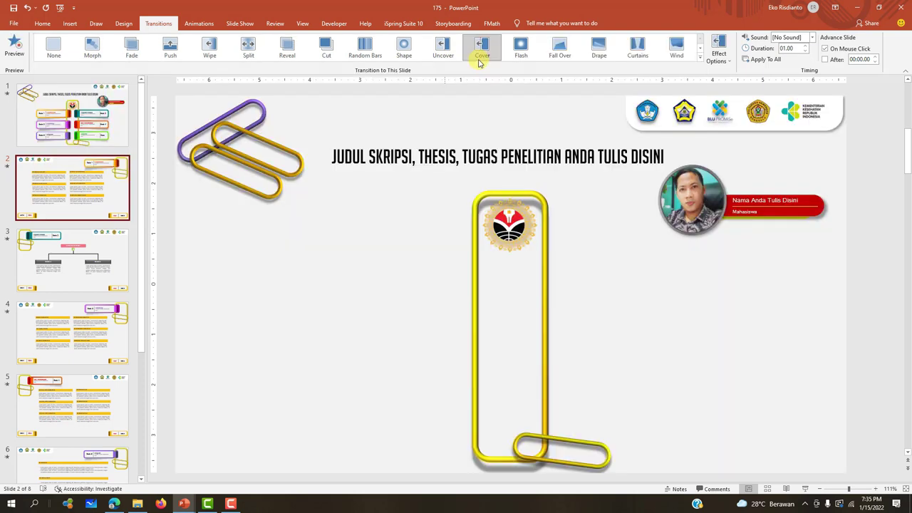
pyautogui.click(121, 128)
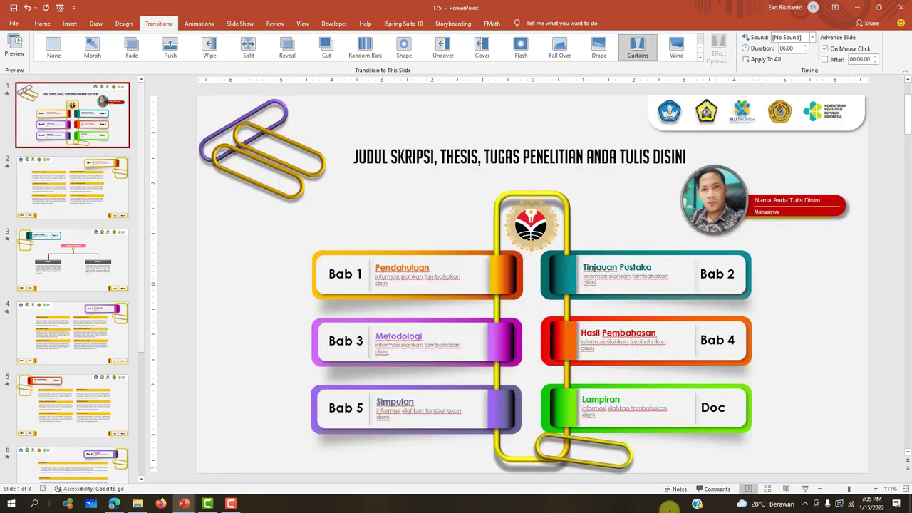
pyautogui.click(805, 492)
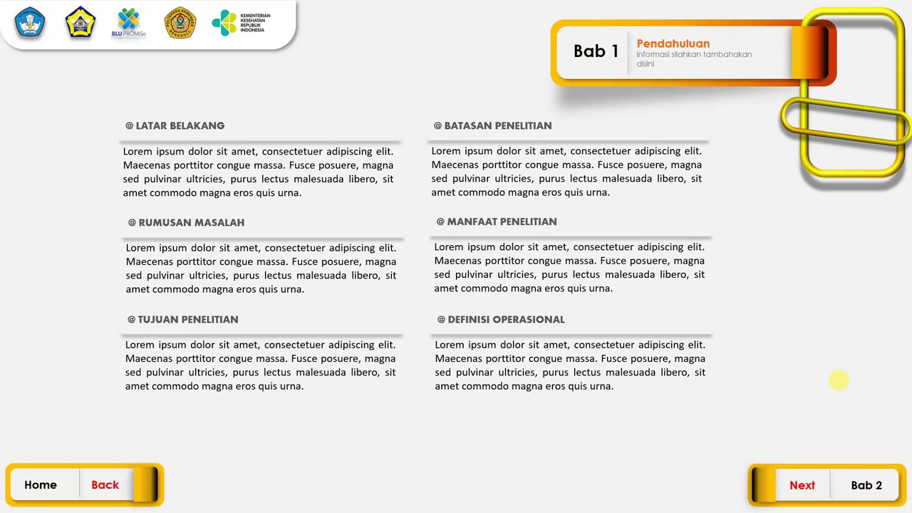
# Step: Exit the slide show after watching the Cover transition into the Bab 1 slide
pyautogui.press('Escape')
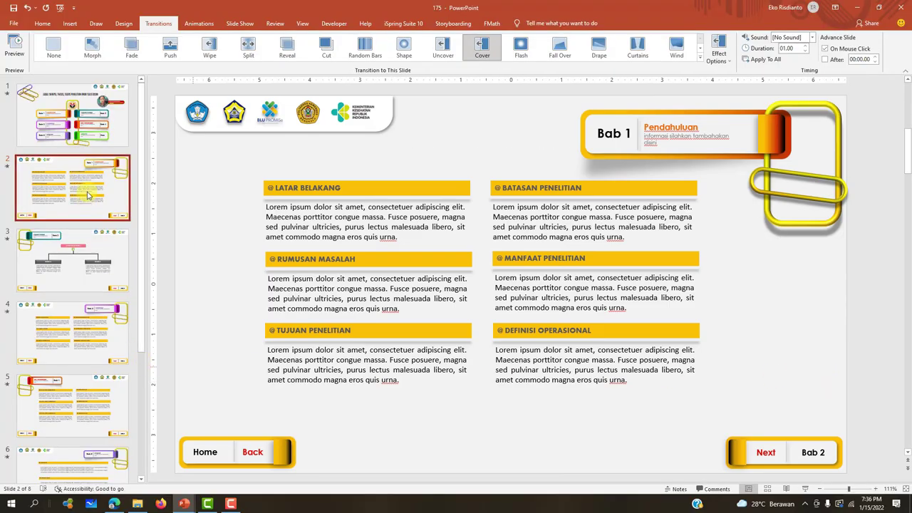
# Step: Select the Next/Bab 2 button group on the Pendahuluan slide
pyautogui.click(804, 453)
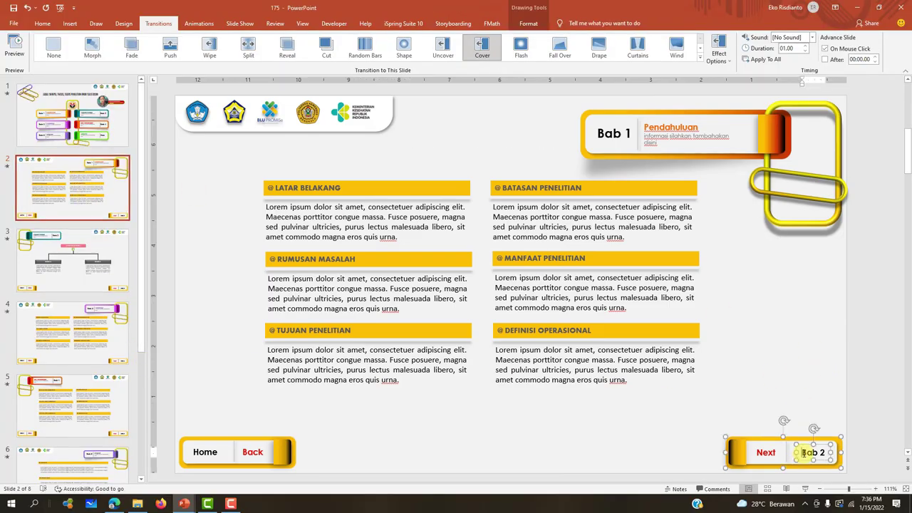
pyautogui.click(806, 407)
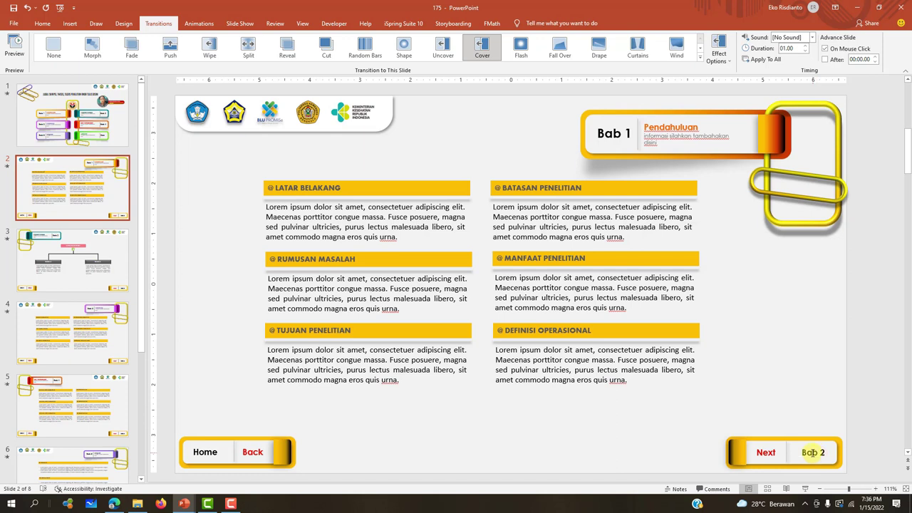
pyautogui.click(811, 452)
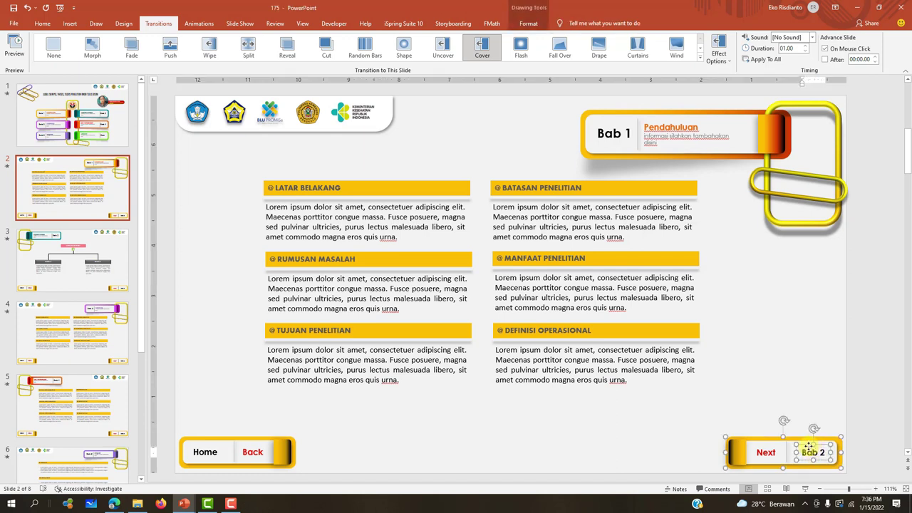
pyautogui.click(809, 446)
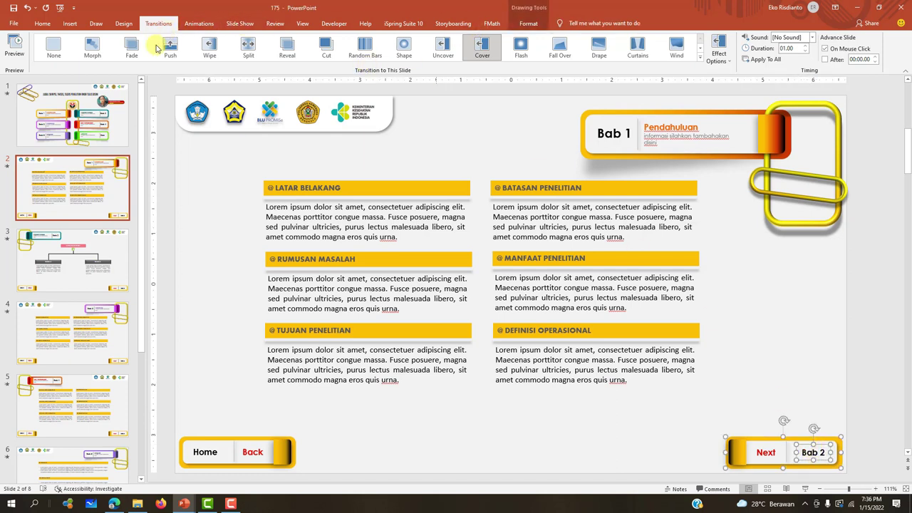
# Step: Hyperlink the Bab 2 button to Slide 3 with Insert > Action
pyautogui.click(71, 23)
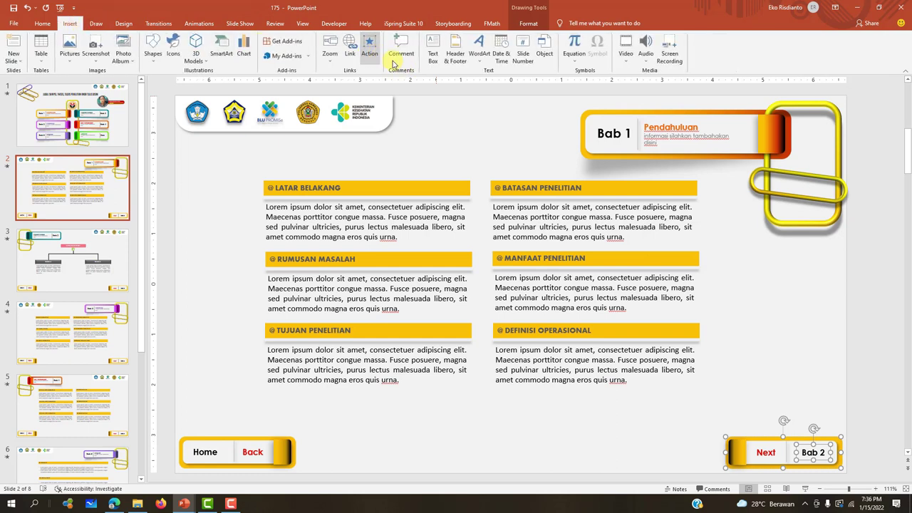
pyautogui.click(369, 48)
pyautogui.click(391, 211)
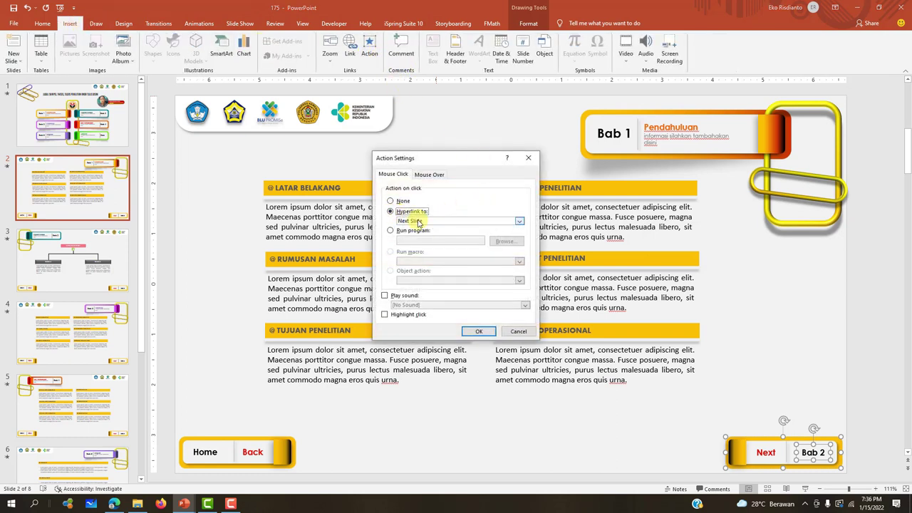
pyautogui.click(418, 222)
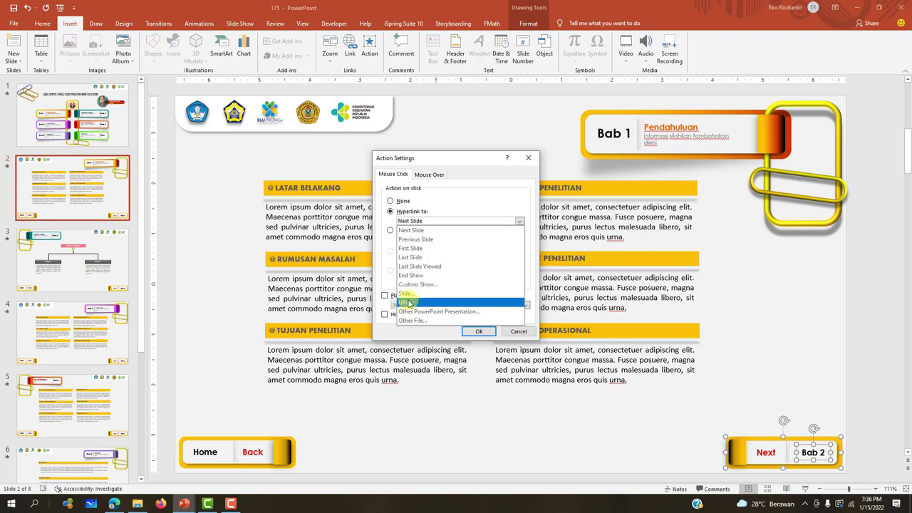
pyautogui.click(407, 293)
pyautogui.click(360, 220)
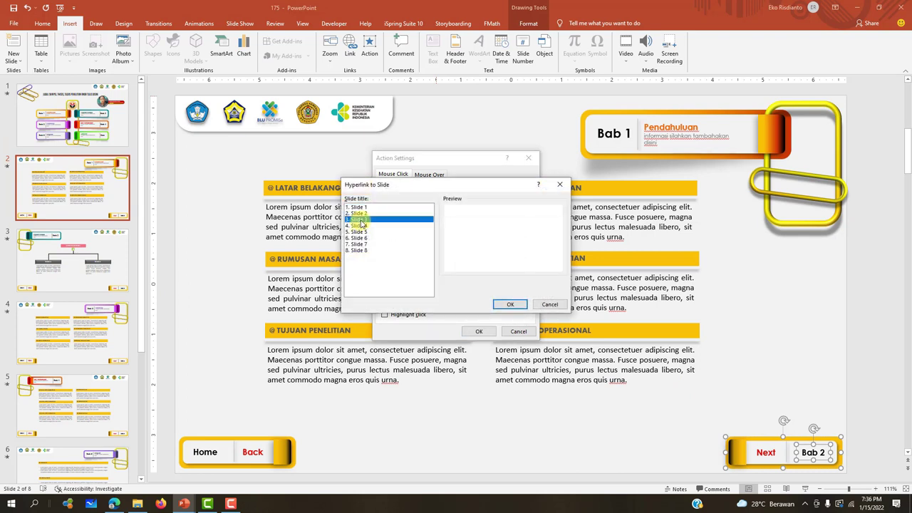
pyautogui.click(510, 305)
pyautogui.click(478, 332)
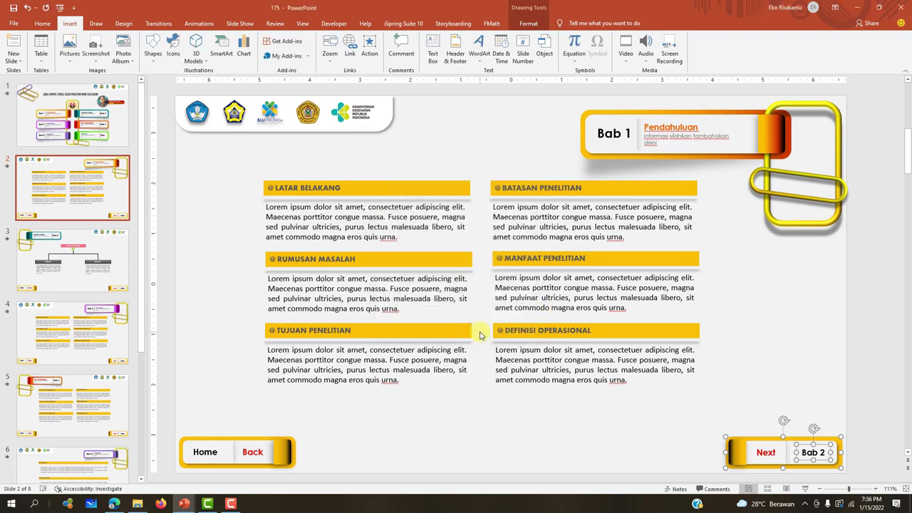
pyautogui.click(682, 446)
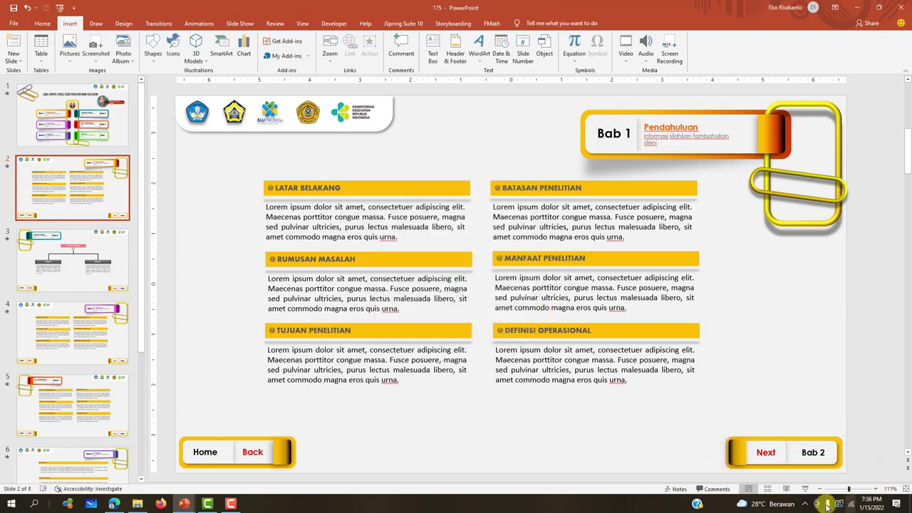
# Step: Run the slide show from slide 2 and confirm the Bab 2 button jumps to slide 3
pyautogui.click(806, 490)
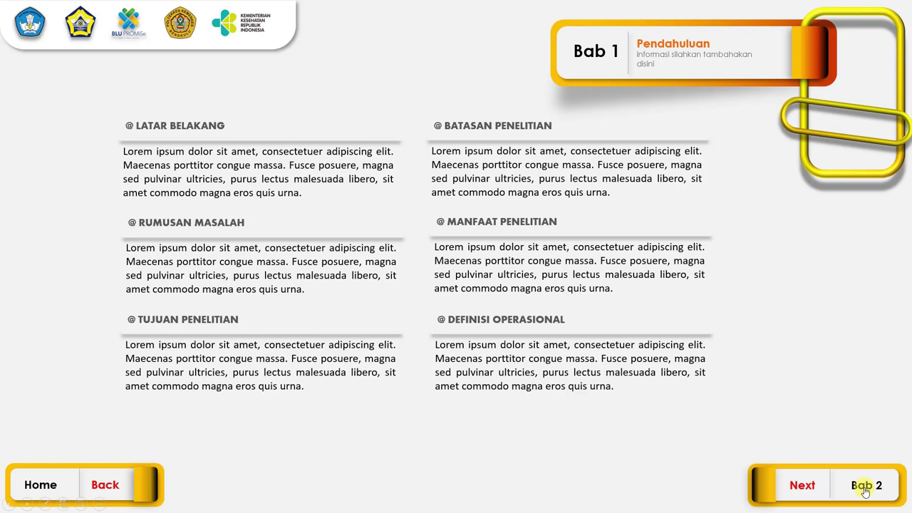
pyautogui.click(865, 490)
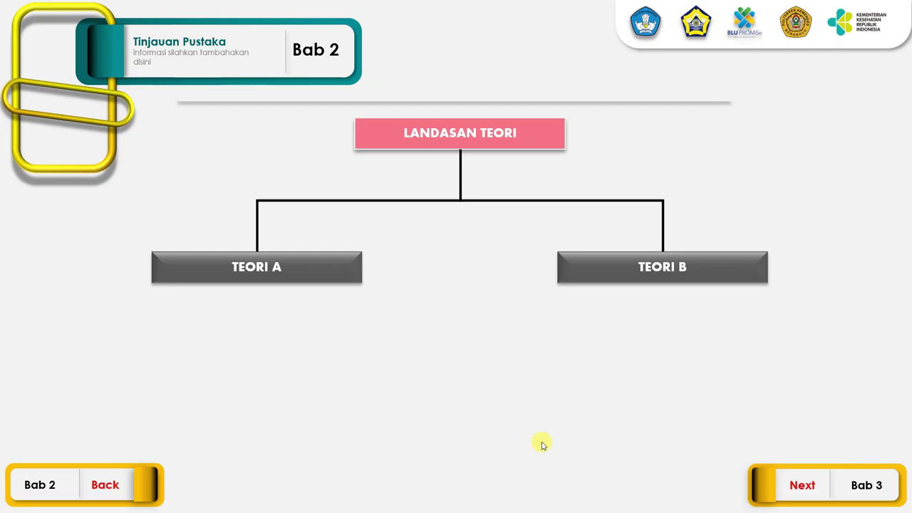
pyautogui.press('Escape')
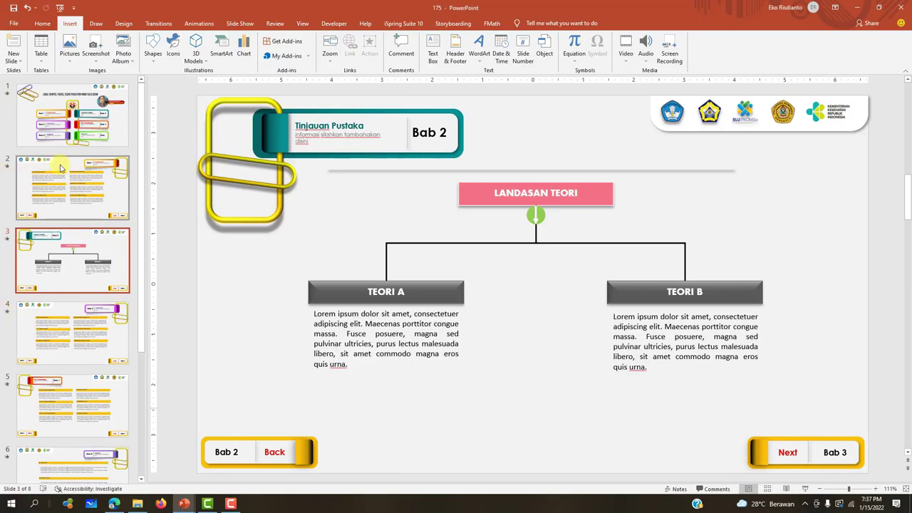
# Step: Insert a new blank slide after slide 1 and copy the title slide's yellow frame
pyautogui.press('Home')
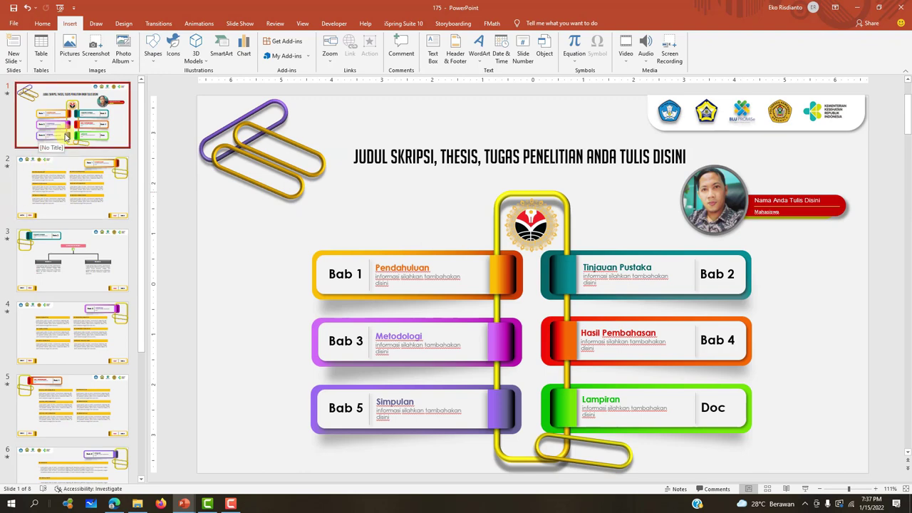
pyautogui.press('Return')
pyautogui.click(28, 91)
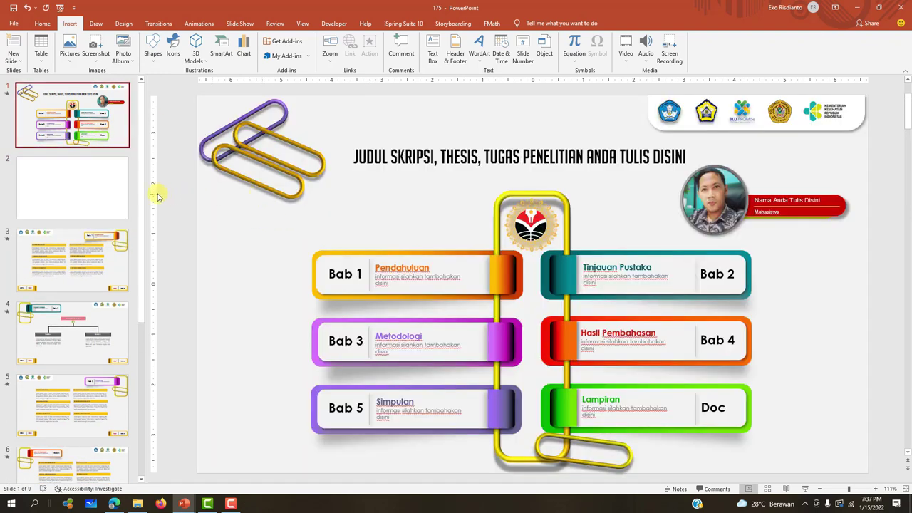
pyautogui.click(549, 193)
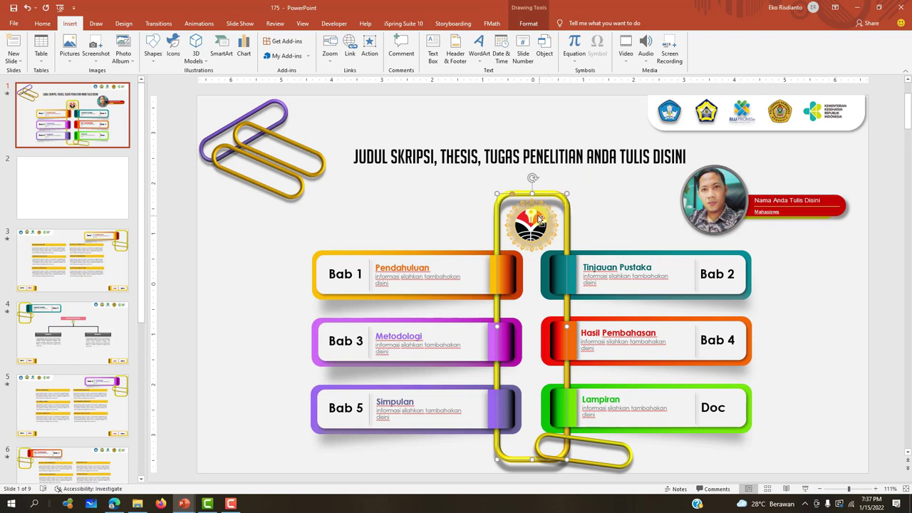
# Step: Replace slide 2's empty placeholders with the yellow frame, shrunk to a square in the top-left corner
pyautogui.click(36, 192)
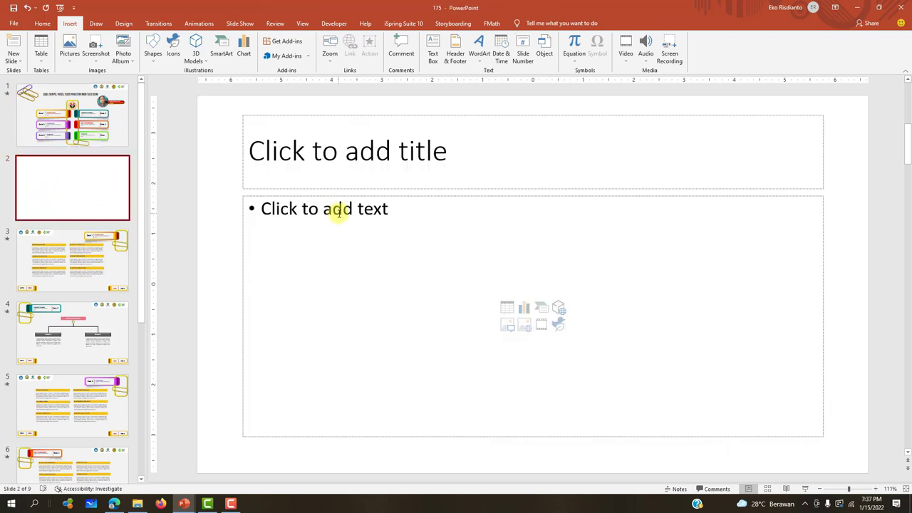
pyautogui.click(230, 245)
pyautogui.hotkey('ctrl', 'a')
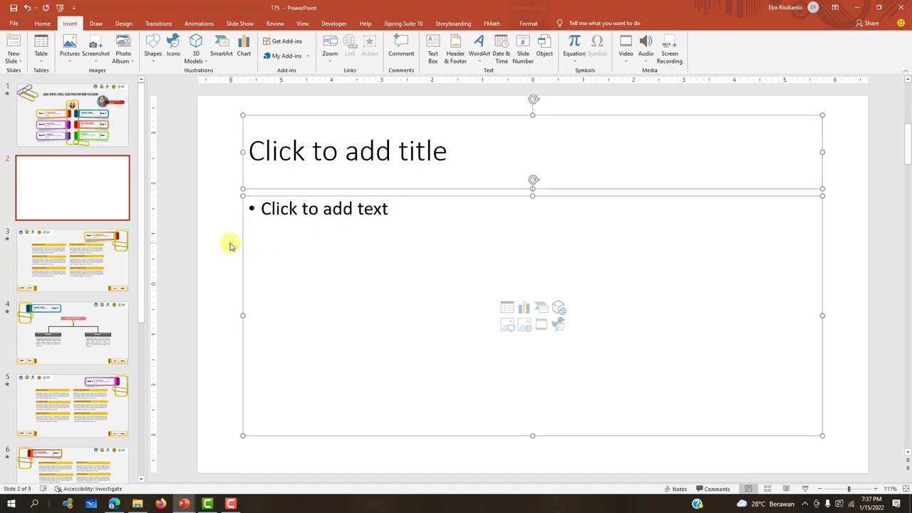
pyautogui.press('Delete')
pyautogui.hotkey('ctrl', 'v')
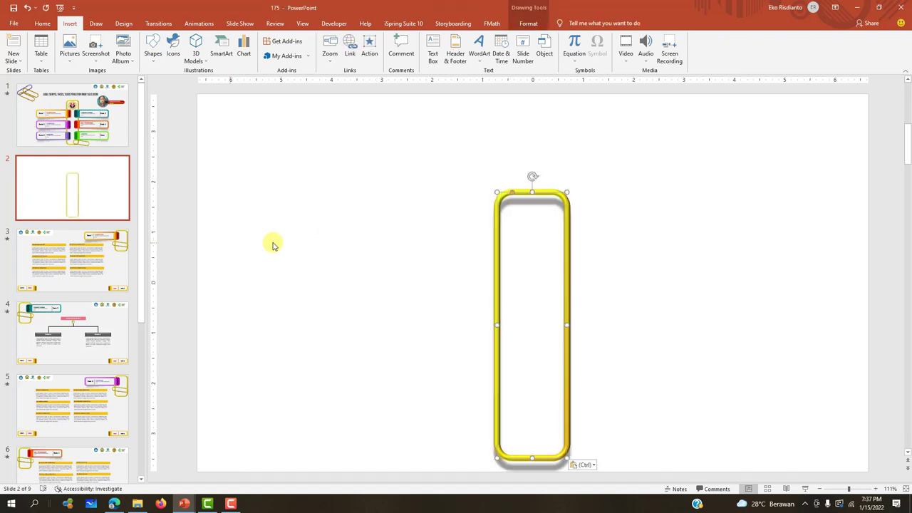
pyautogui.moveTo(498, 232); pyautogui.dragTo(228, 153)
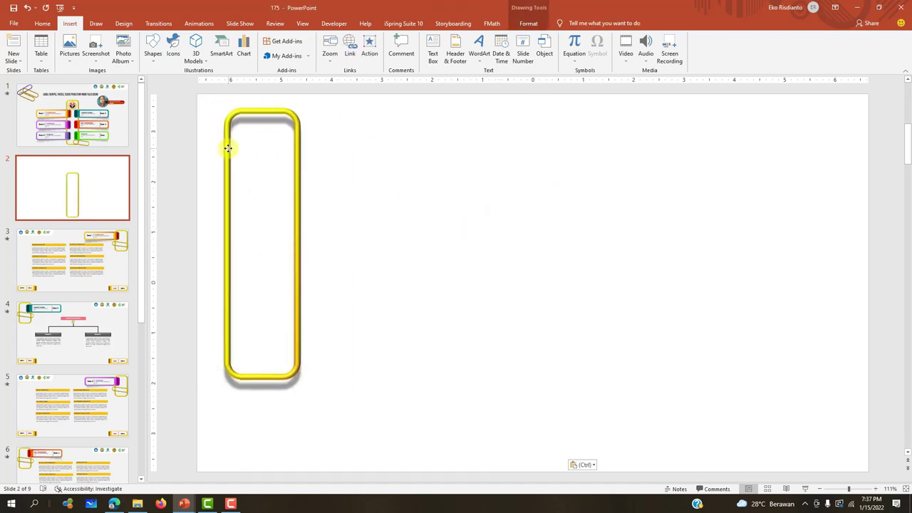
pyautogui.moveTo(262, 378); pyautogui.dragTo(270, 191)
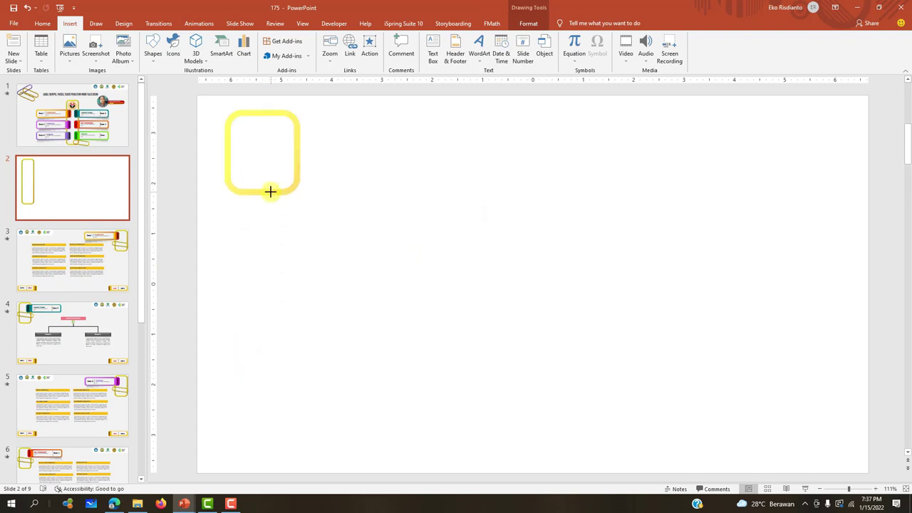
pyautogui.click(254, 223)
pyautogui.click(61, 130)
pyautogui.click(60, 130)
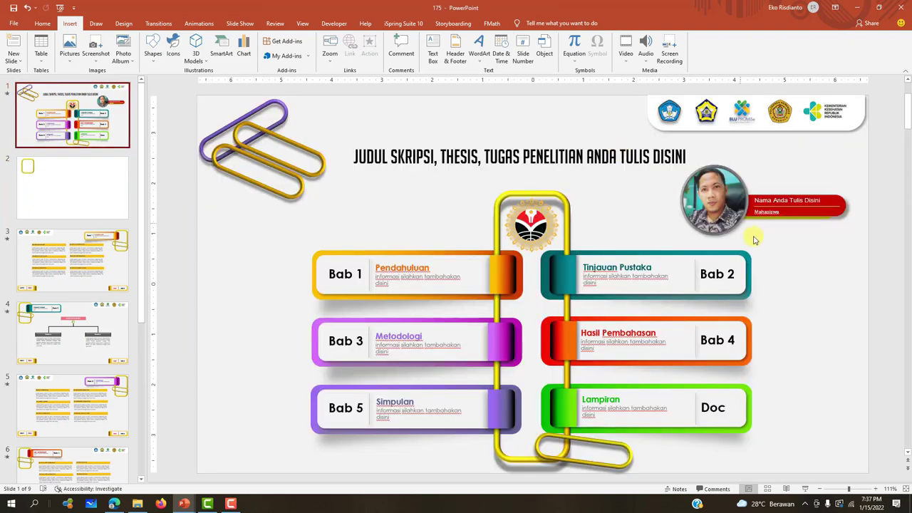
# Step: Copy the teal Tinjauan Pustaka / Bab 2 box onto slide 2's yellow frame and send it backward
pyautogui.moveTo(768, 238); pyautogui.dragTo(530, 315)
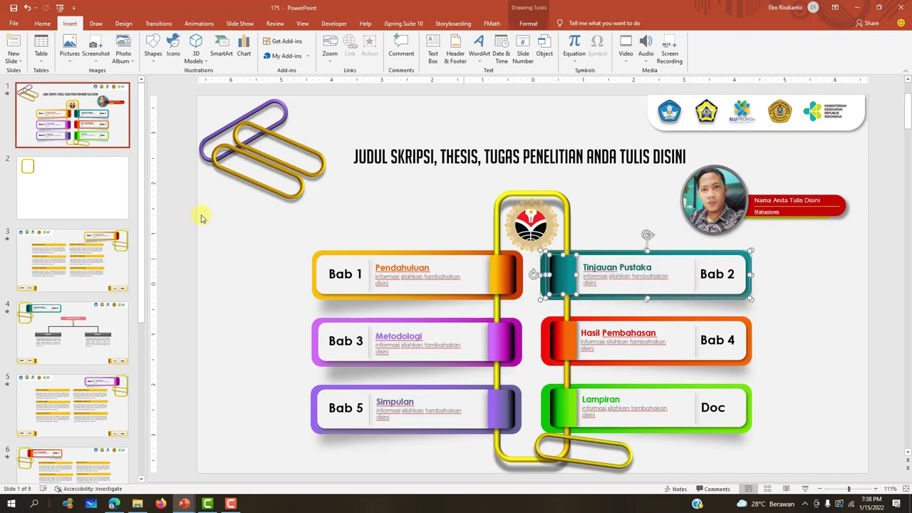
pyautogui.click(114, 188)
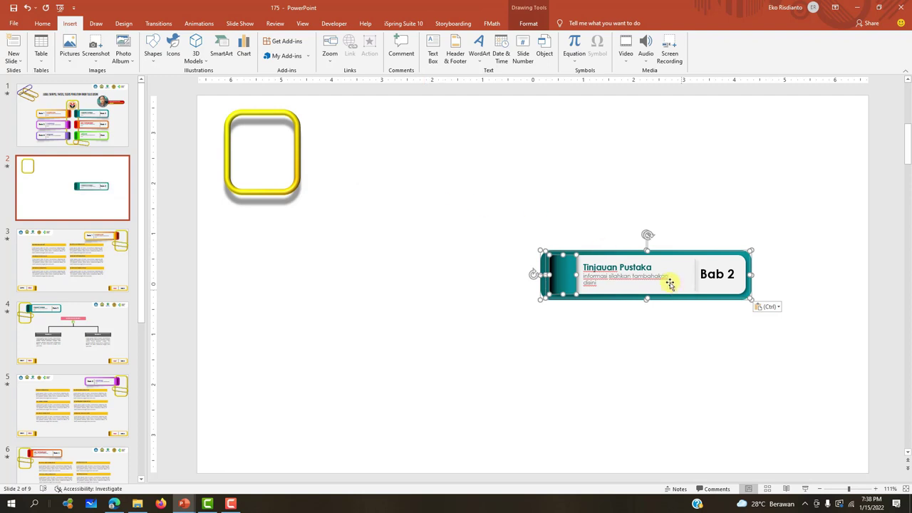
pyautogui.moveTo(611, 250); pyautogui.dragTo(343, 122)
pyautogui.click(259, 127)
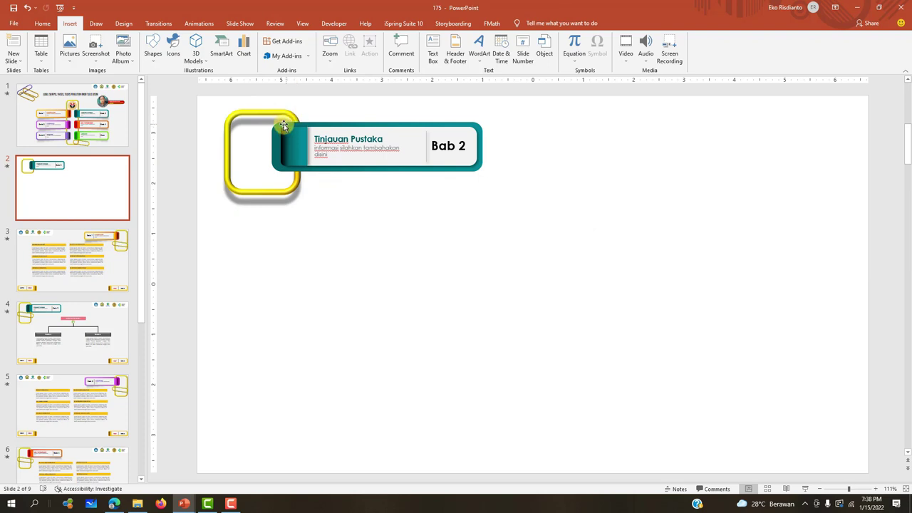
pyautogui.click(281, 124)
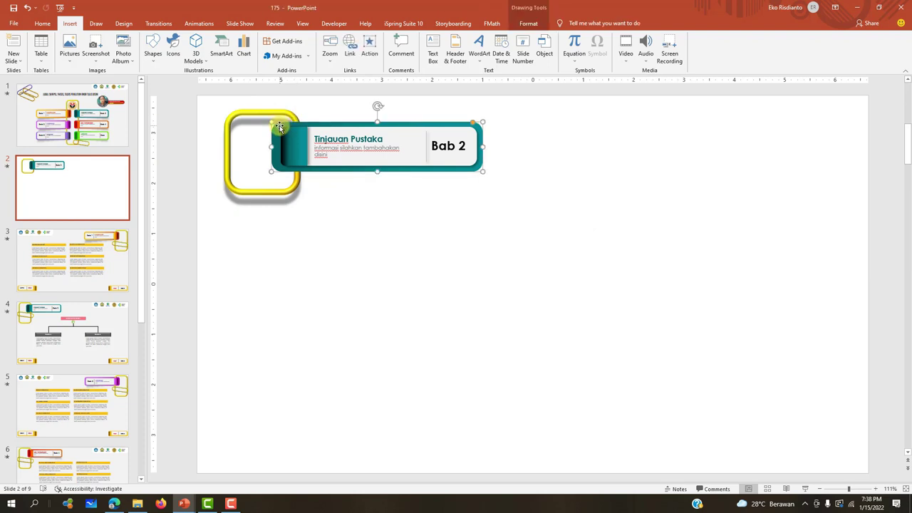
pyautogui.click(527, 23)
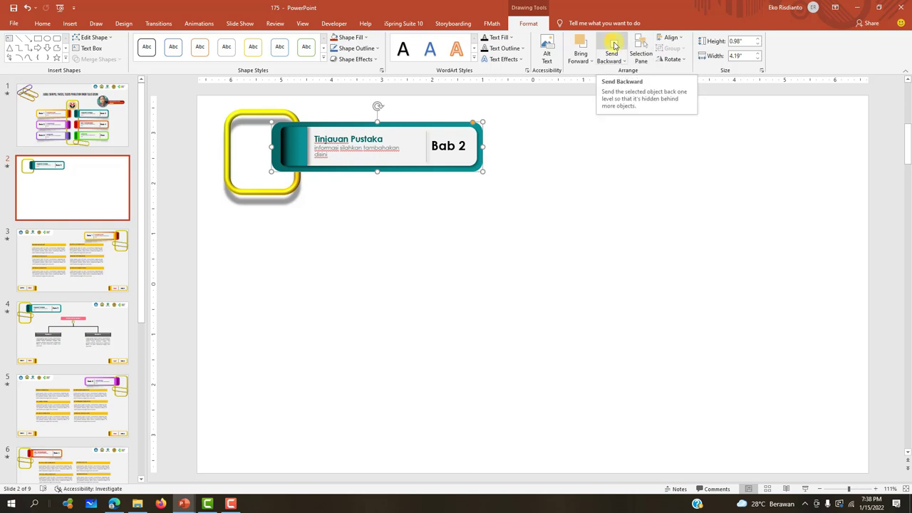
pyautogui.click(614, 45)
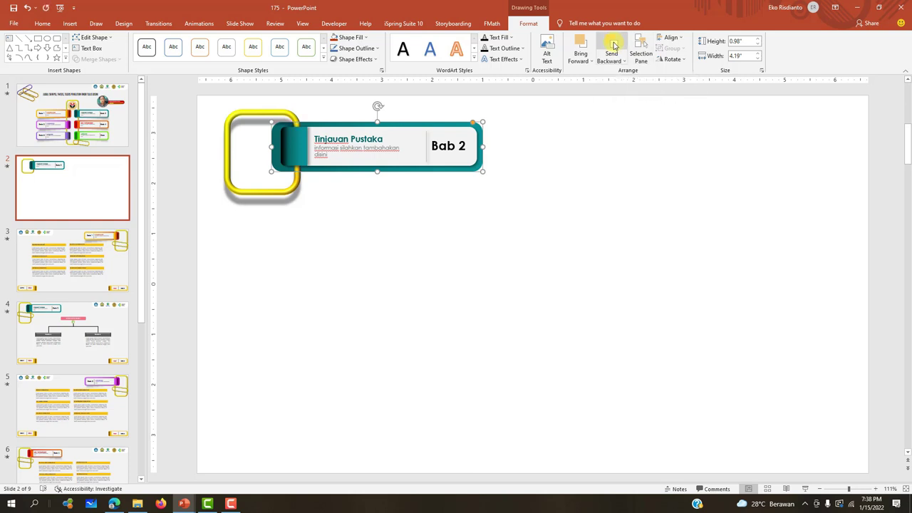
pyautogui.click(320, 179)
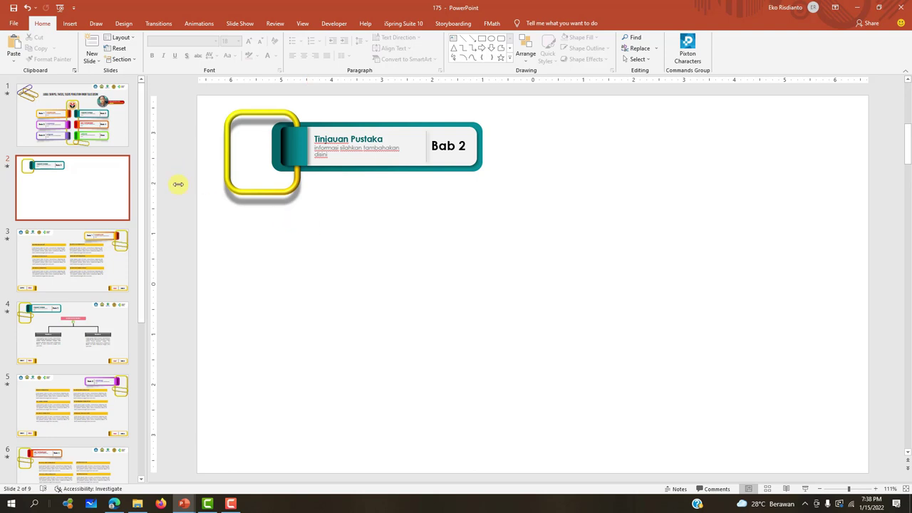
# Step: Fill slide 2's background with a solid grey theme colour through Format Background
pyautogui.rightClick(683, 233)
pyautogui.click(721, 312)
pyautogui.click(889, 201)
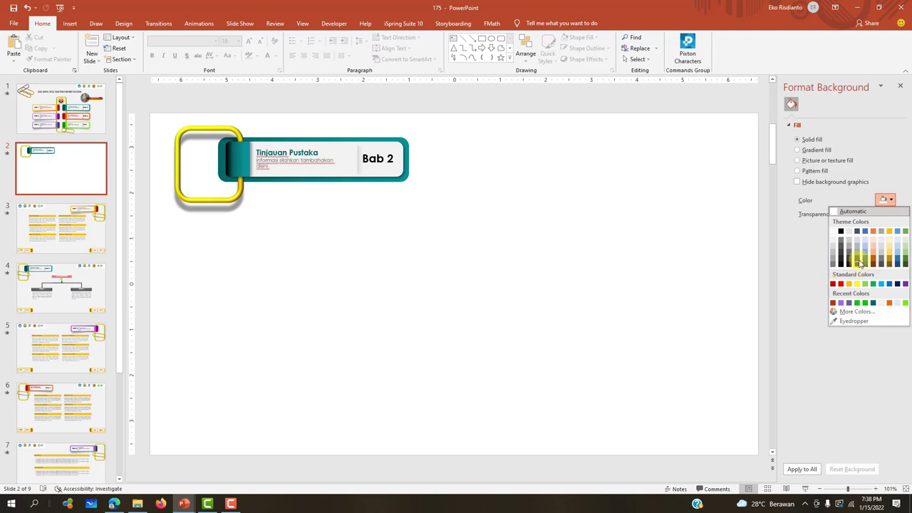
pyautogui.click(836, 255)
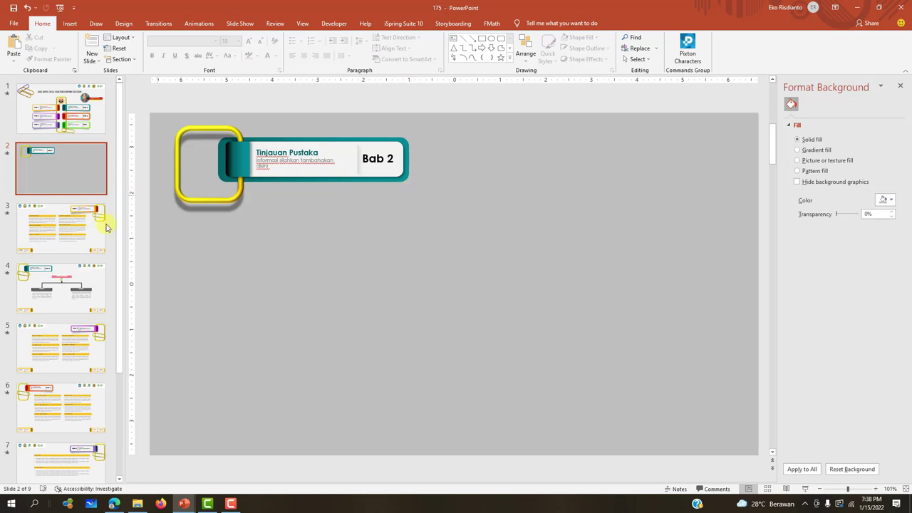
pyautogui.click(87, 118)
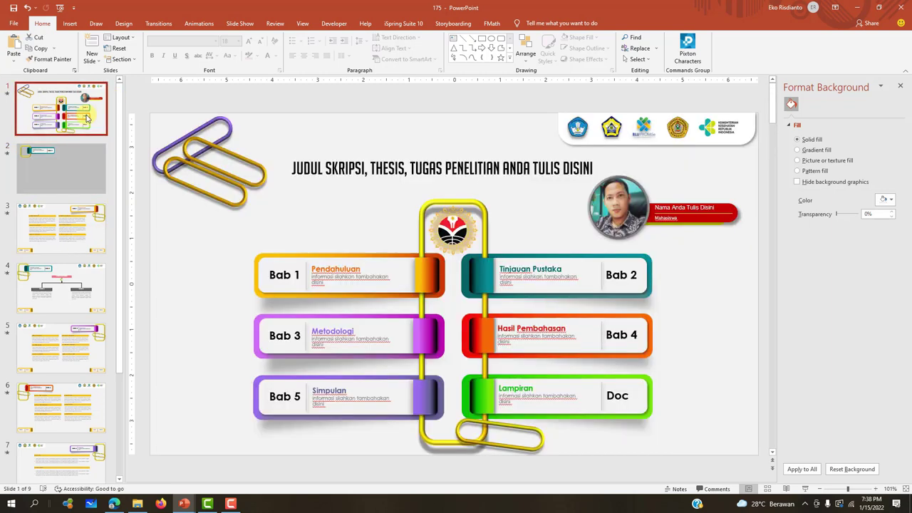